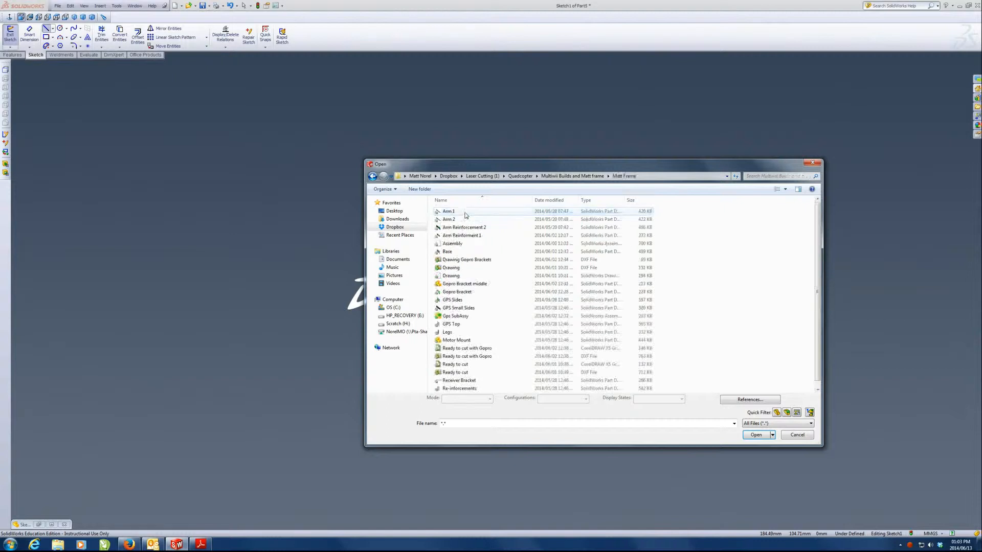
# Step: Open the Arm 2 part from the Quadcopter frame folder and orient it face-on
pyautogui.click(756, 435)
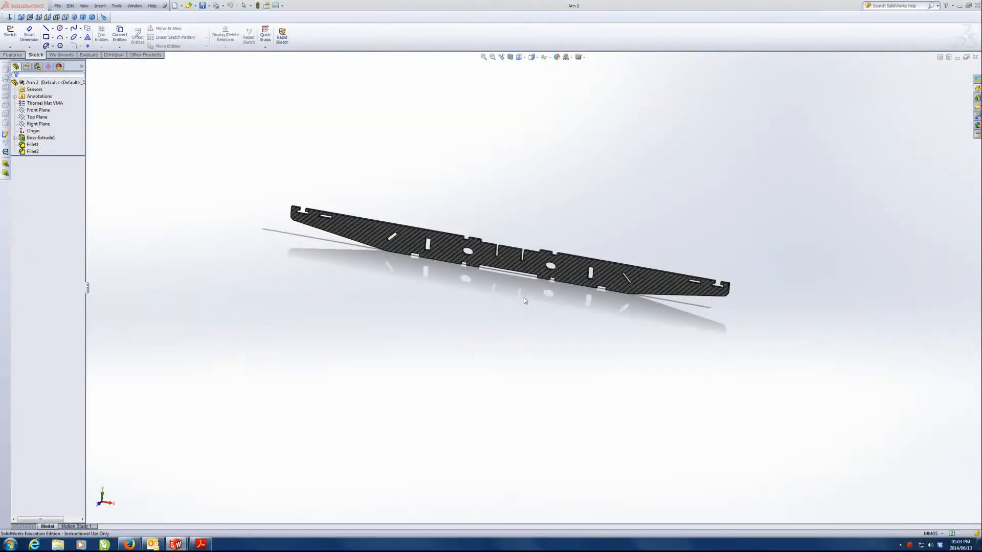
pyautogui.scroll(1, 632, 296)
pyautogui.scroll(-1, 615, 298)
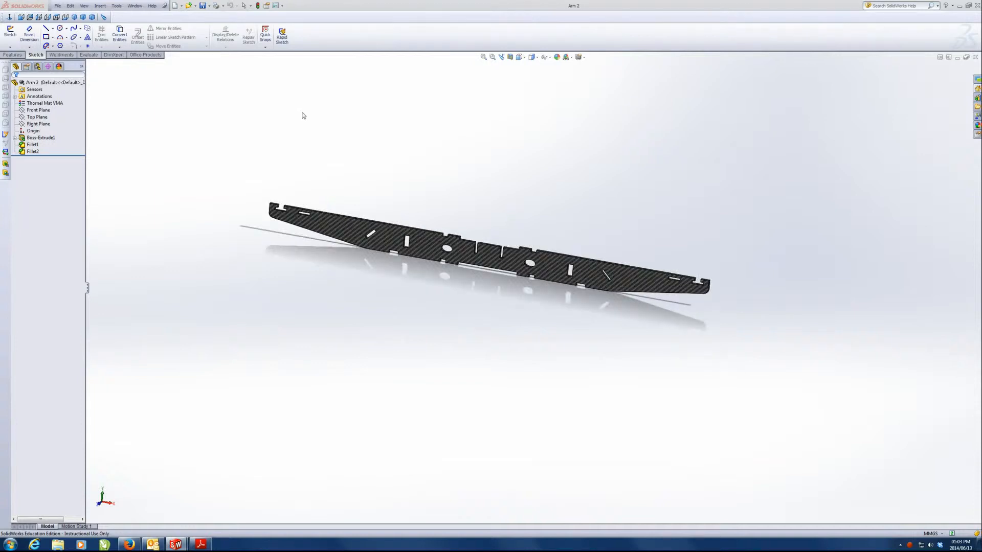
pyautogui.click(10, 18)
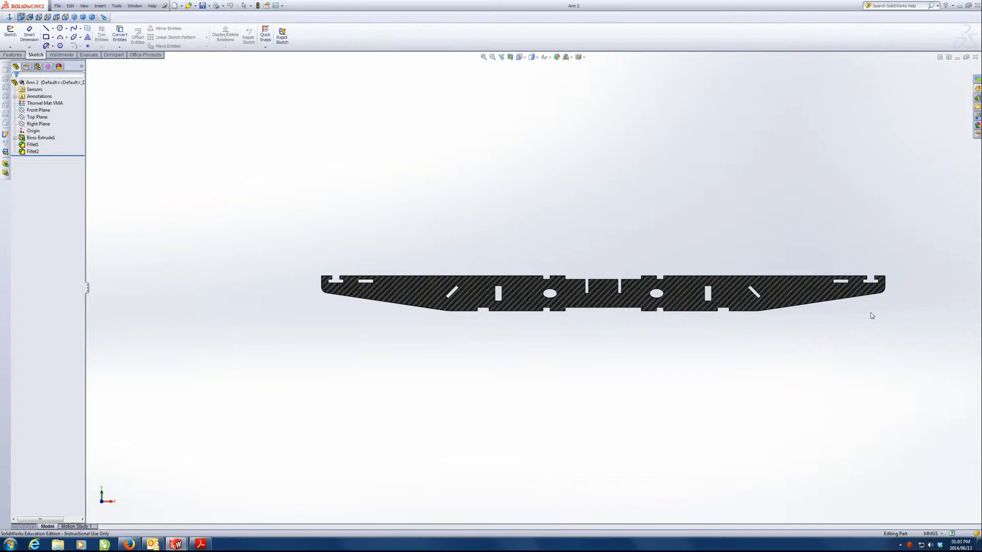
pyautogui.scroll(-1, 873, 314)
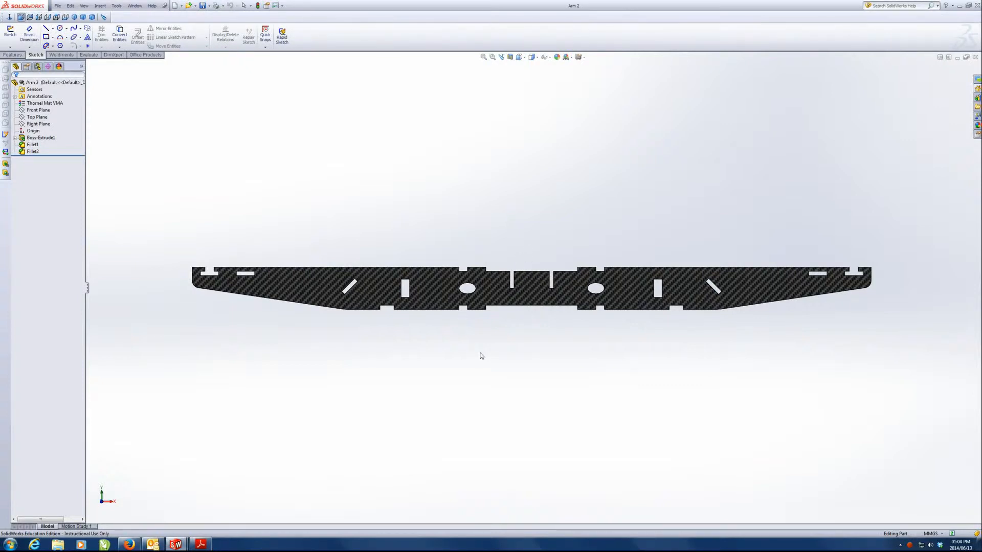
# Step: Open the sketch of Arm 2's base extrusion for editing and examine its dimensions and relations along the arm
pyautogui.rightClick(41, 137)
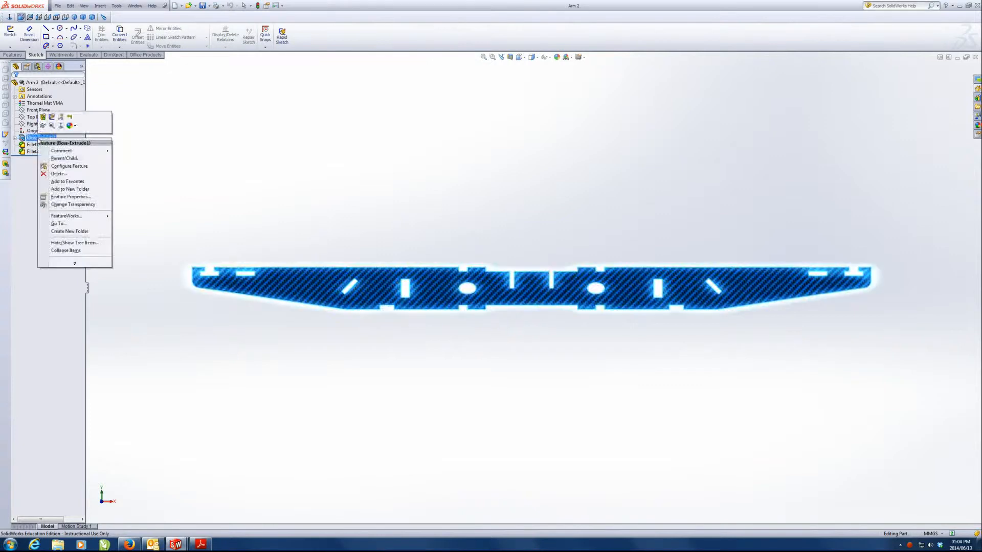
pyautogui.click(54, 119)
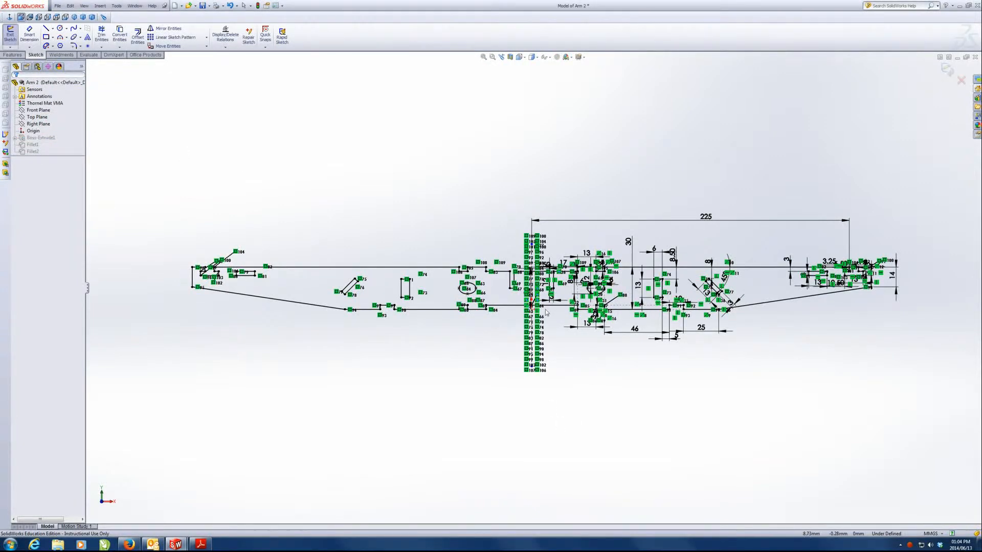
pyautogui.scroll(-5, 775, 286)
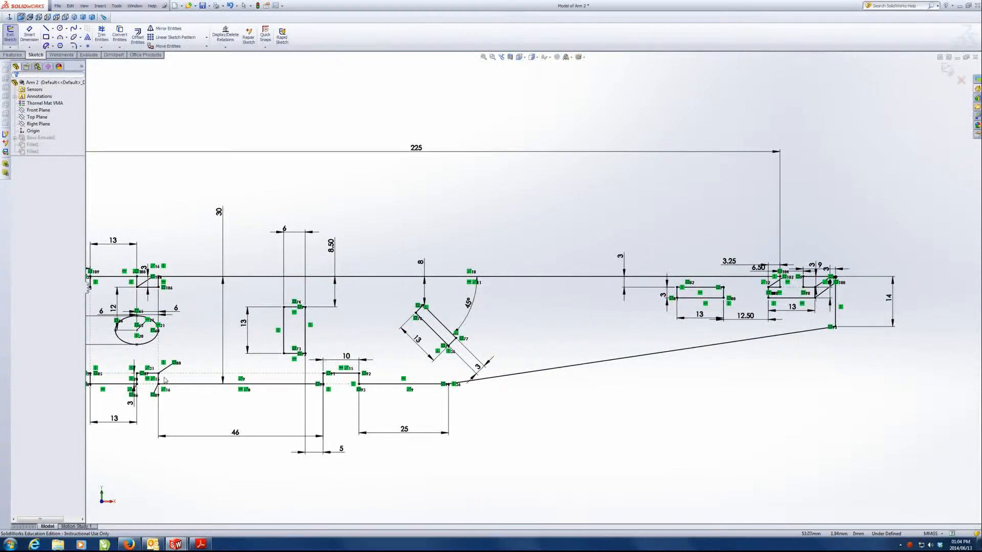
pyautogui.scroll(2, 711, 264)
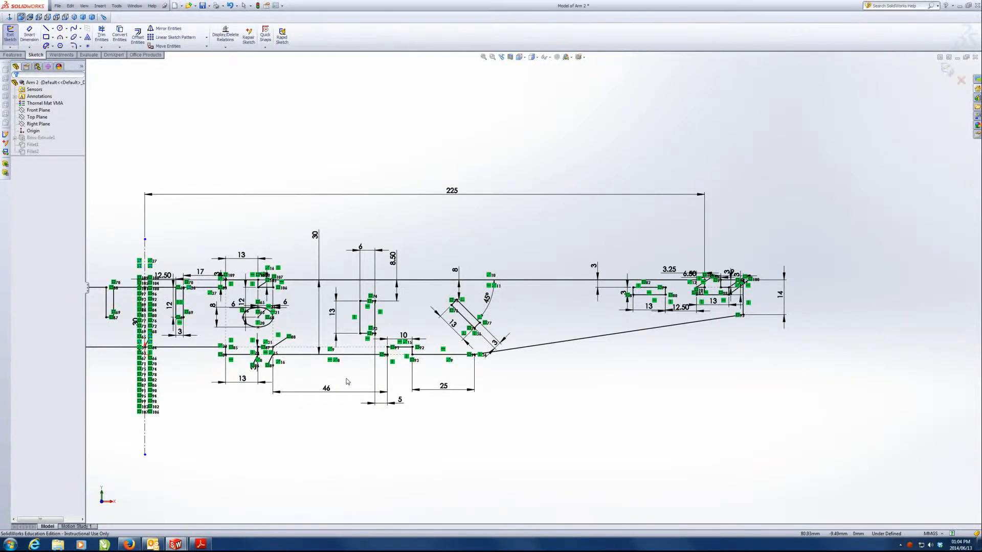
pyautogui.scroll(6, 344, 380)
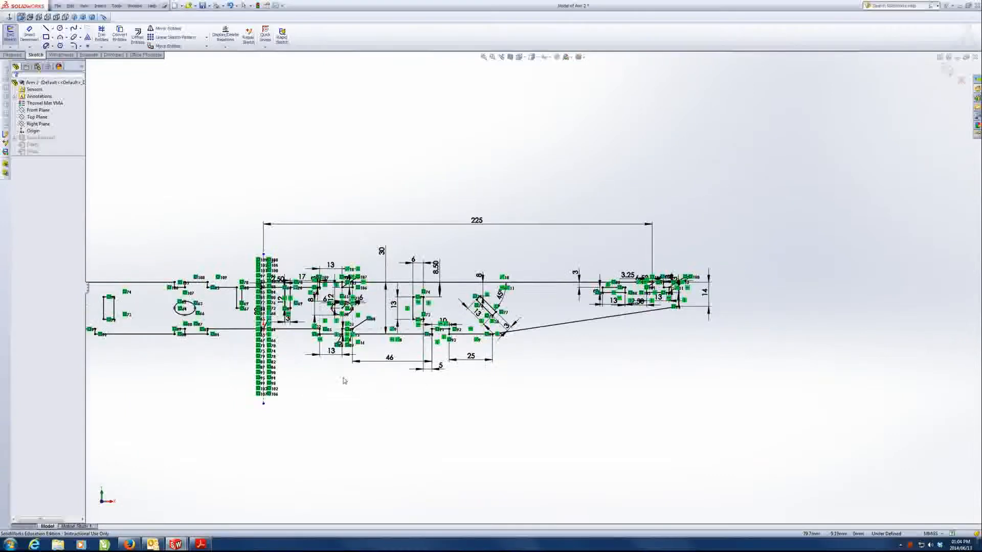
pyautogui.scroll(-2, 341, 379)
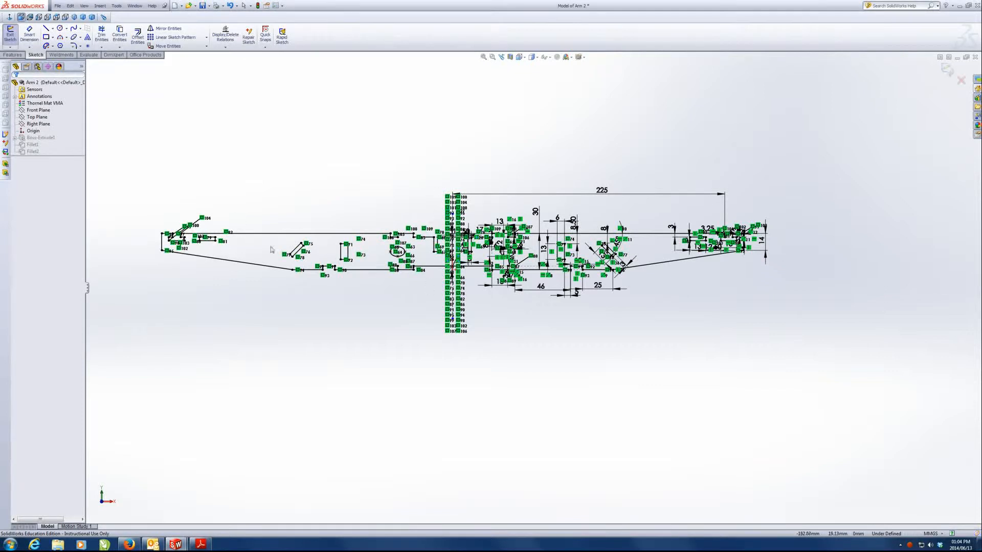
pyautogui.scroll(-2, 663, 247)
pyautogui.scroll(-3, 664, 240)
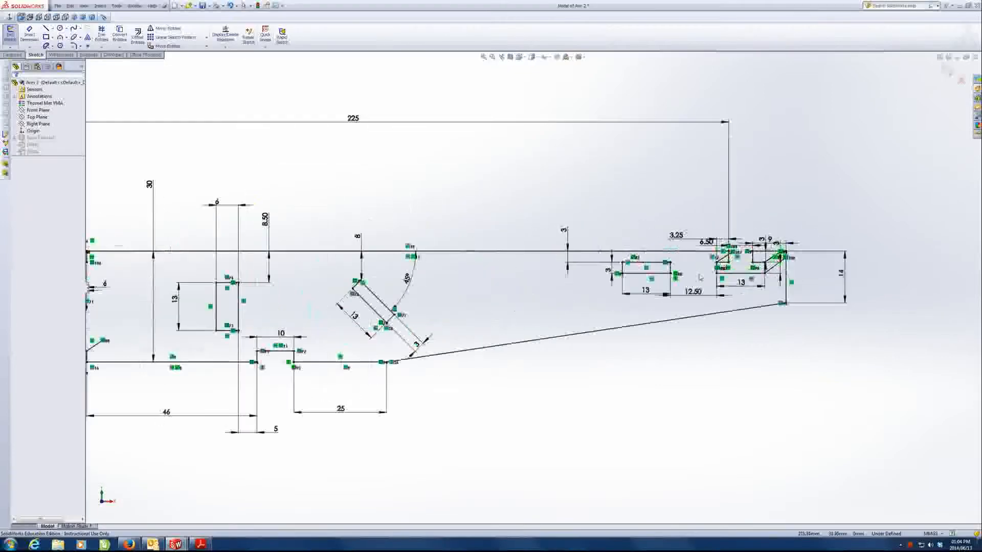
pyautogui.scroll(8, 390, 377)
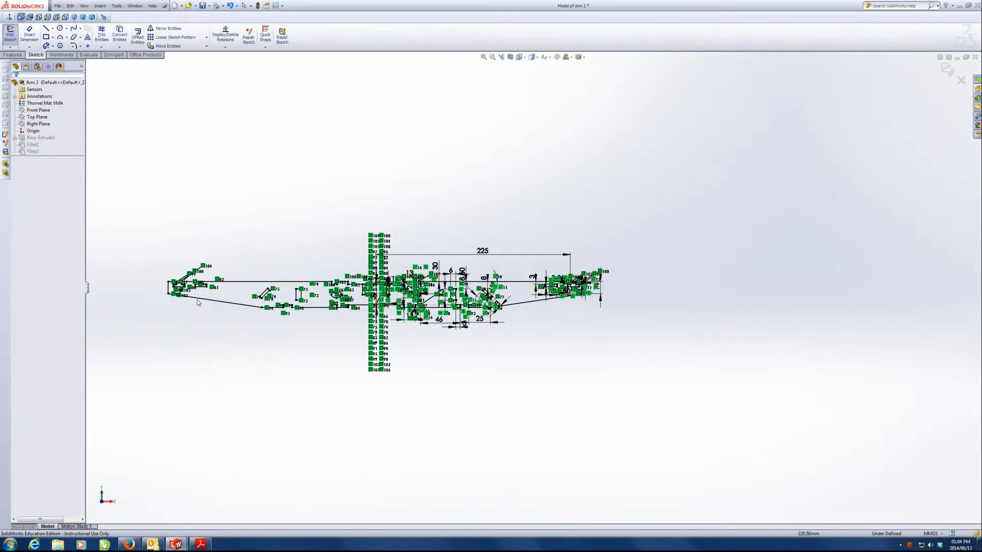
pyautogui.scroll(-2, 340, 274)
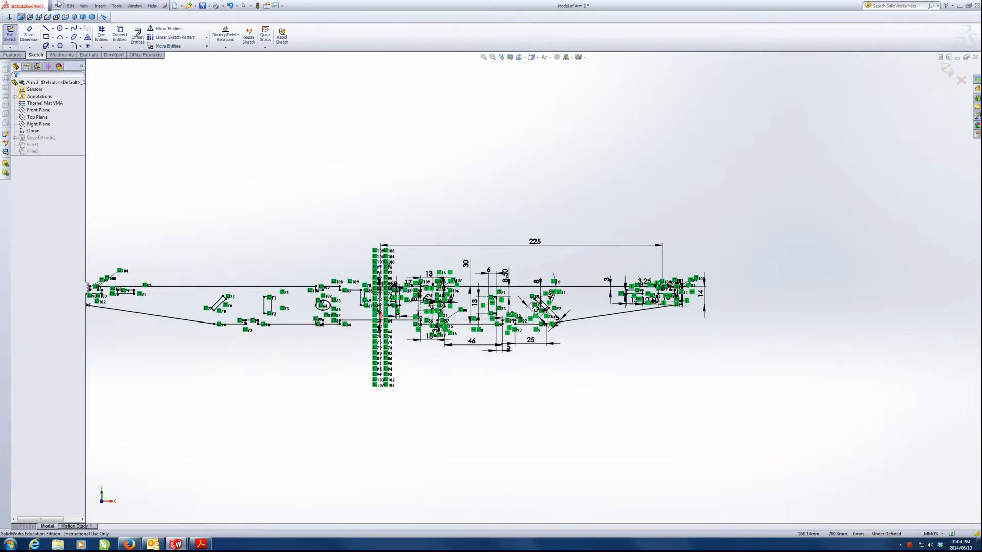
# Step: Hide the sketch relation symbols in the Arm 2 sketch and show them again
pyautogui.click(84, 6)
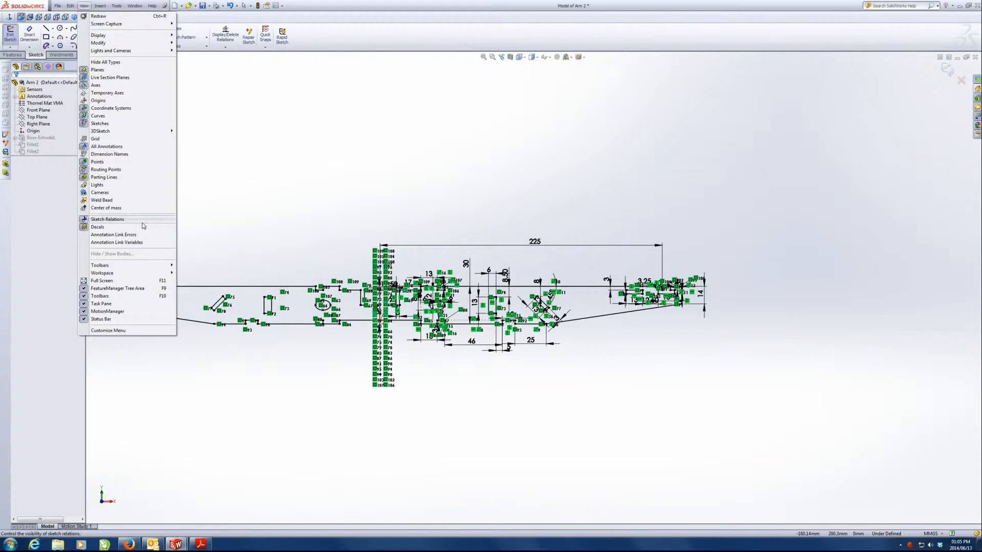
pyautogui.click(86, 223)
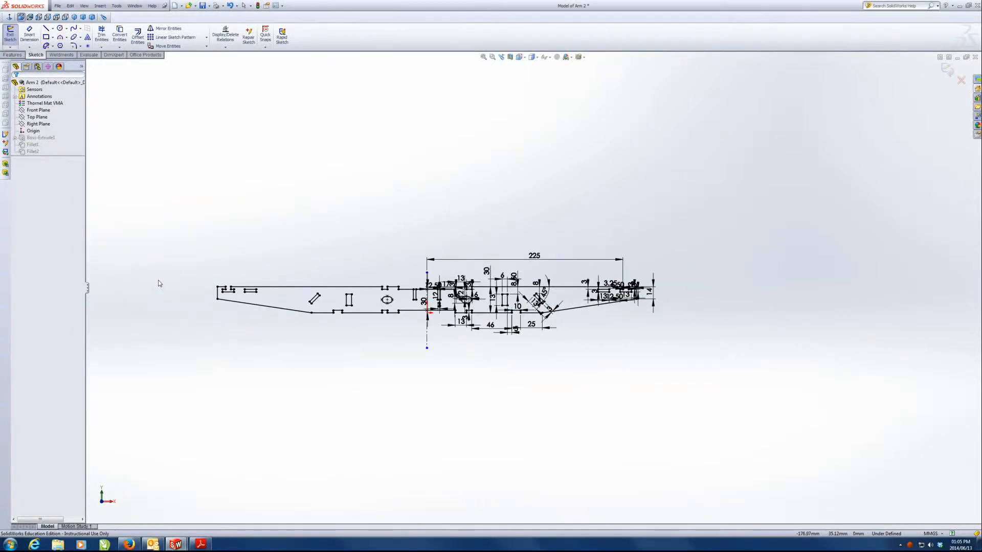
pyautogui.scroll(-2, 159, 284)
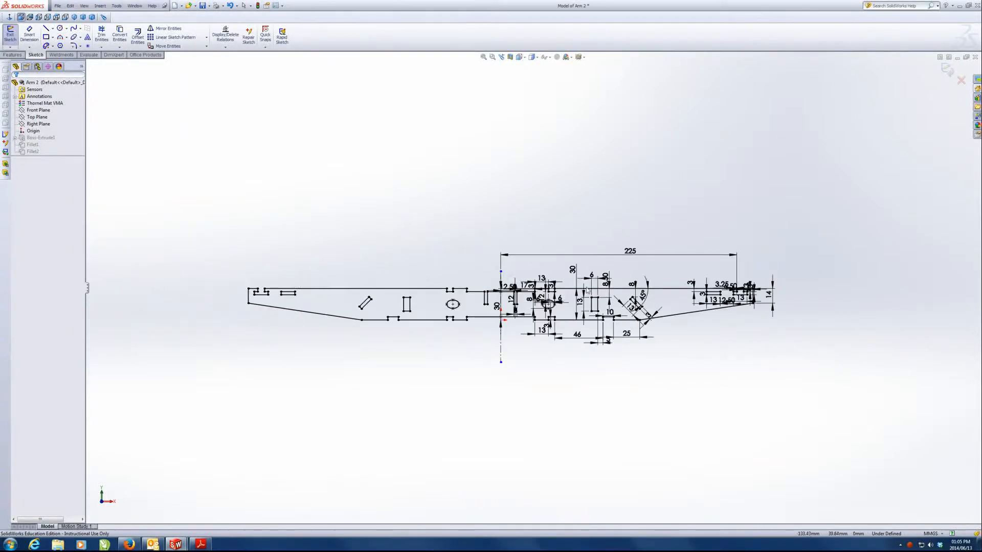
pyautogui.click(82, 6)
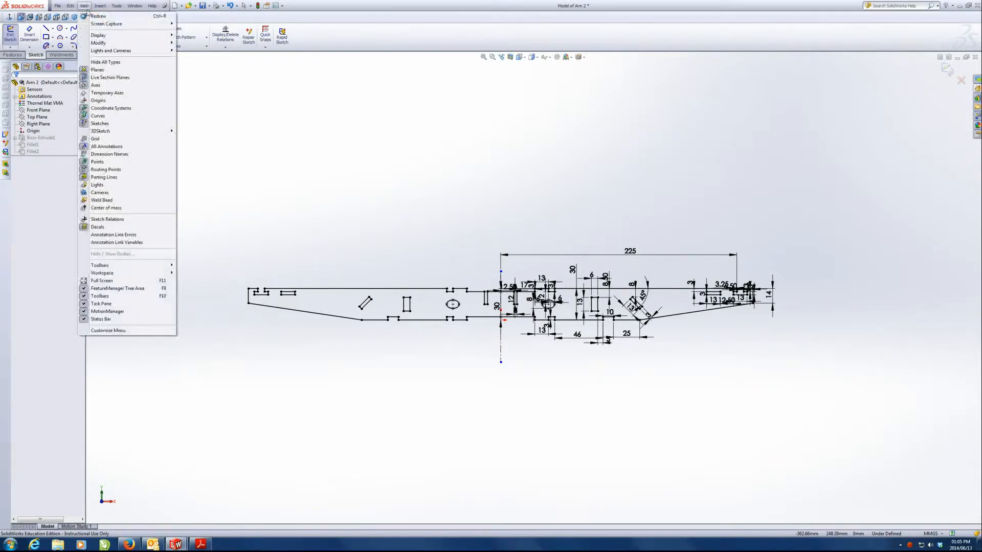
pyautogui.click(110, 220)
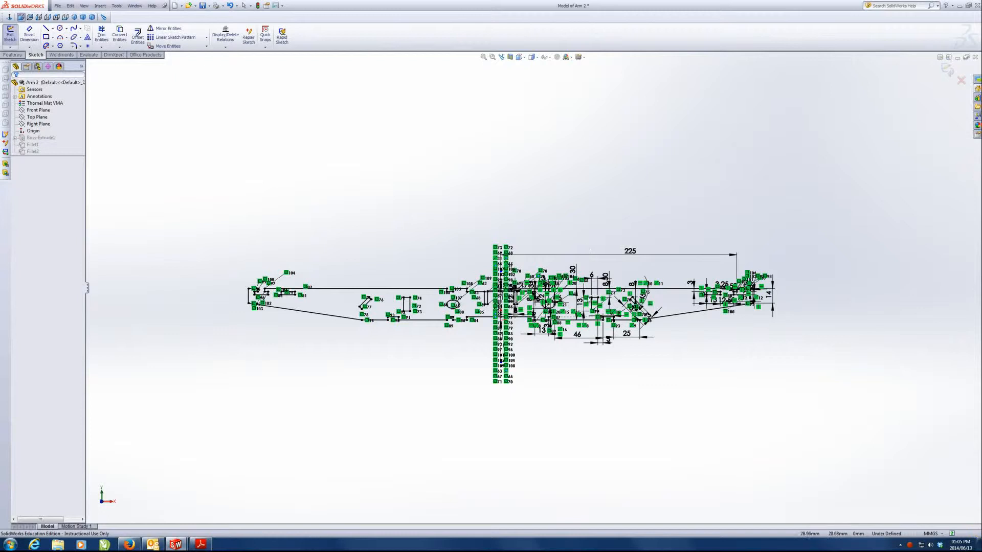
# Step: Close the Arm 2 part without saving its changes
pyautogui.click(975, 58)
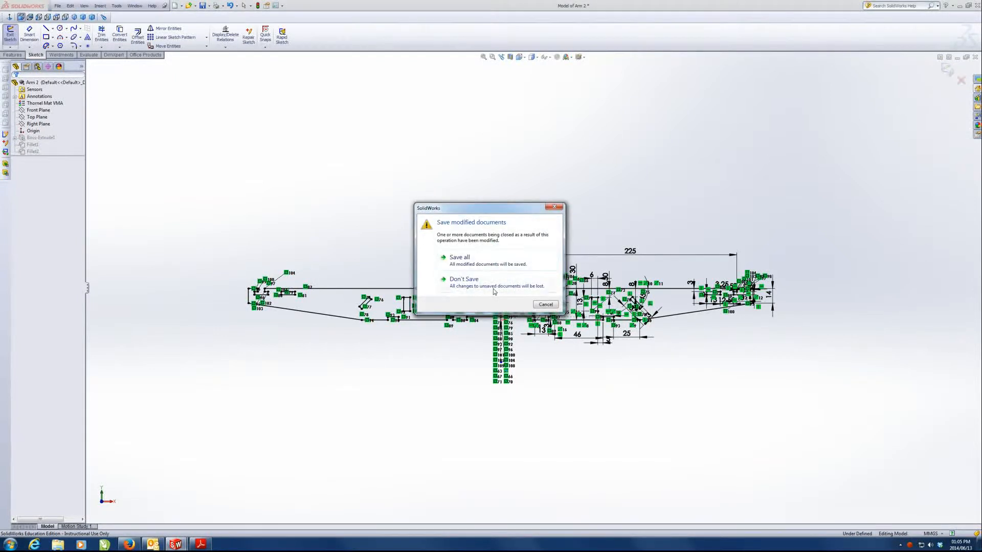
pyautogui.click(494, 292)
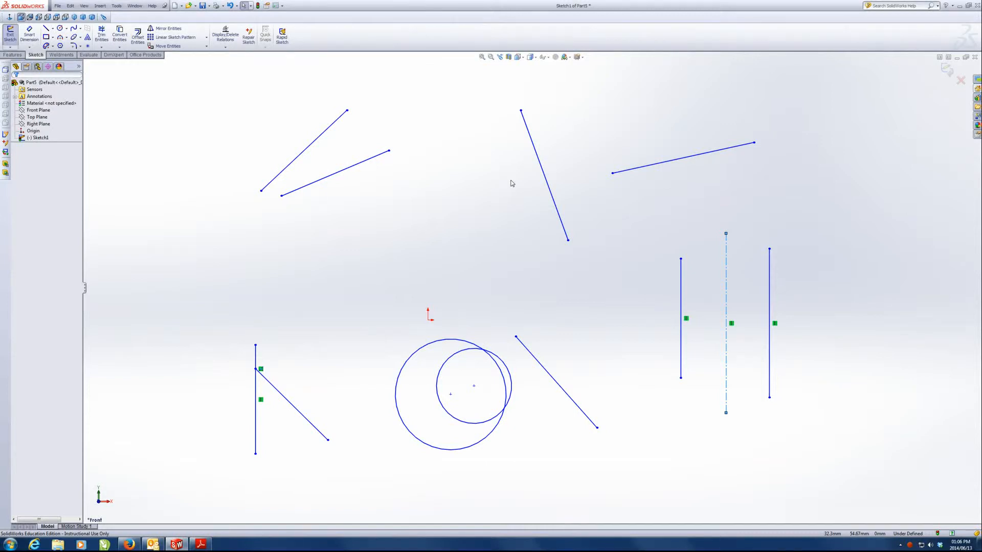
# Step: Add a Vertical relation to the steep slanted line in the upper middle of the Part5 sketch
pyautogui.click(544, 174)
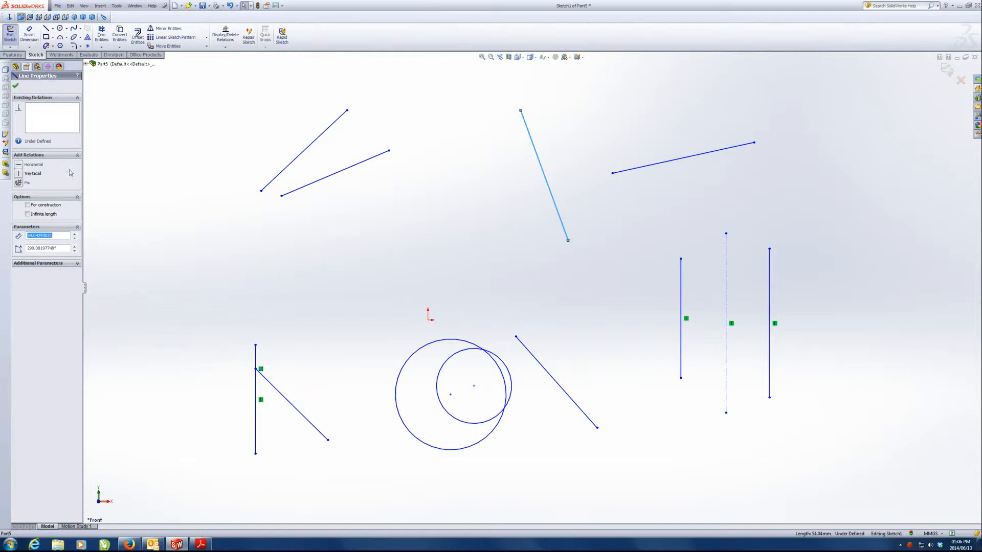
pyautogui.click(19, 174)
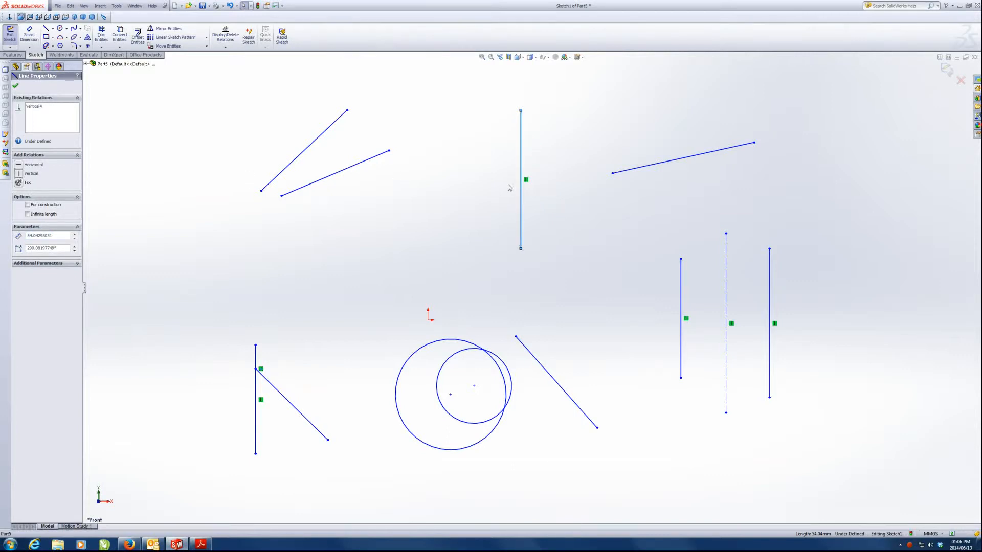
pyautogui.click(14, 85)
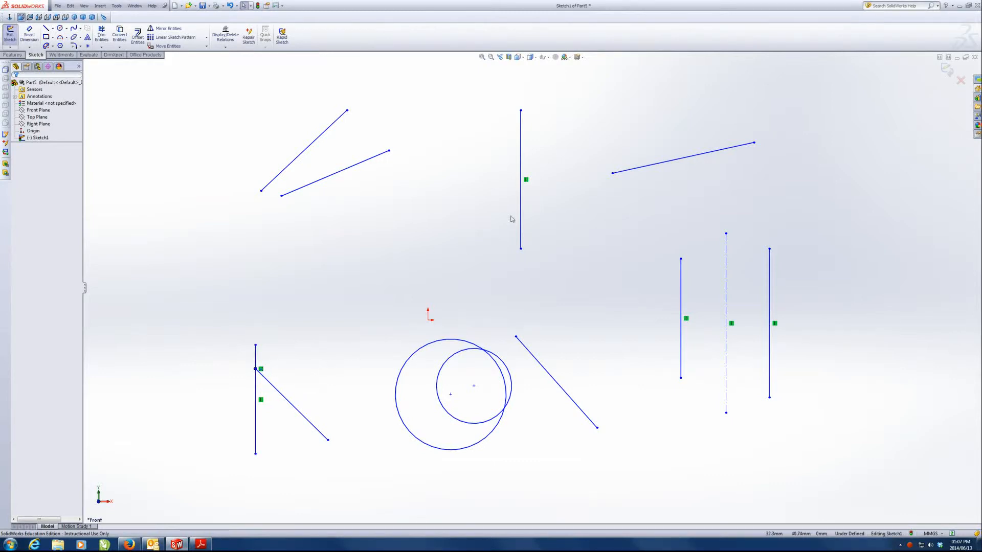
# Step: Delete the Vertical relation from the upper middle line and reapply it to the same line
pyautogui.click(527, 180)
pyautogui.press('Delete')
pyautogui.click(521, 197)
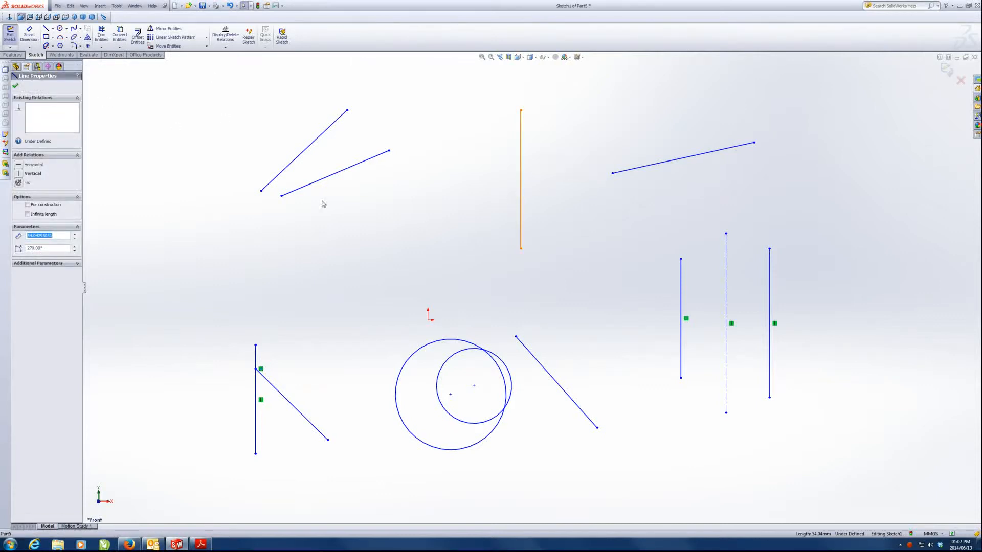
pyautogui.click(19, 174)
pyautogui.click(590, 200)
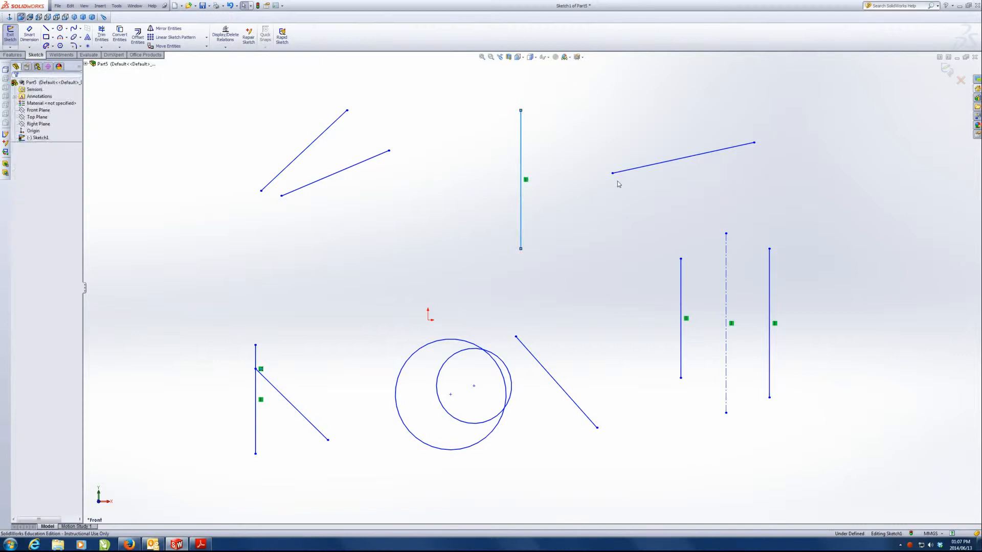
# Step: Add a Horizontal relation to the slightly sloped line in the upper right of the sketch
pyautogui.click(642, 168)
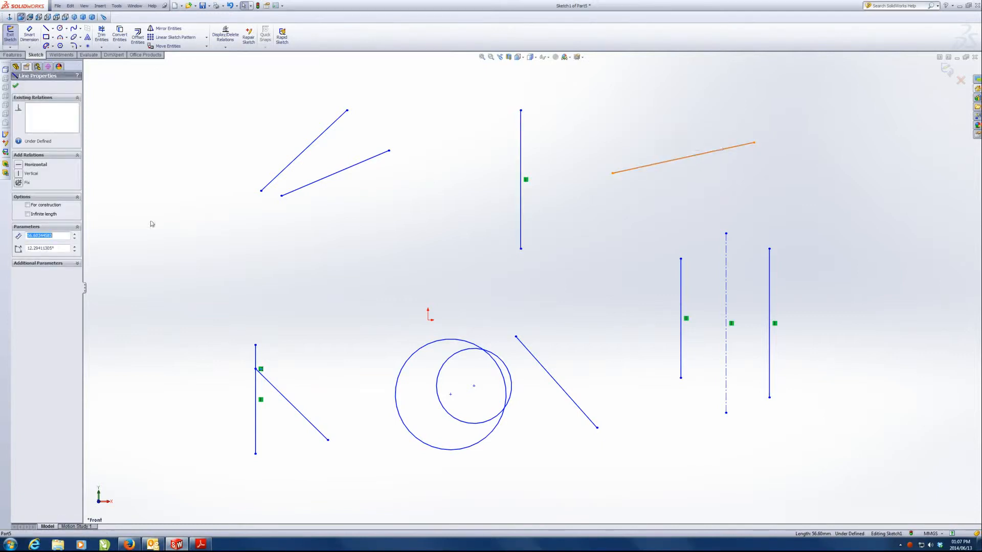
pyautogui.click(18, 164)
pyautogui.click(650, 218)
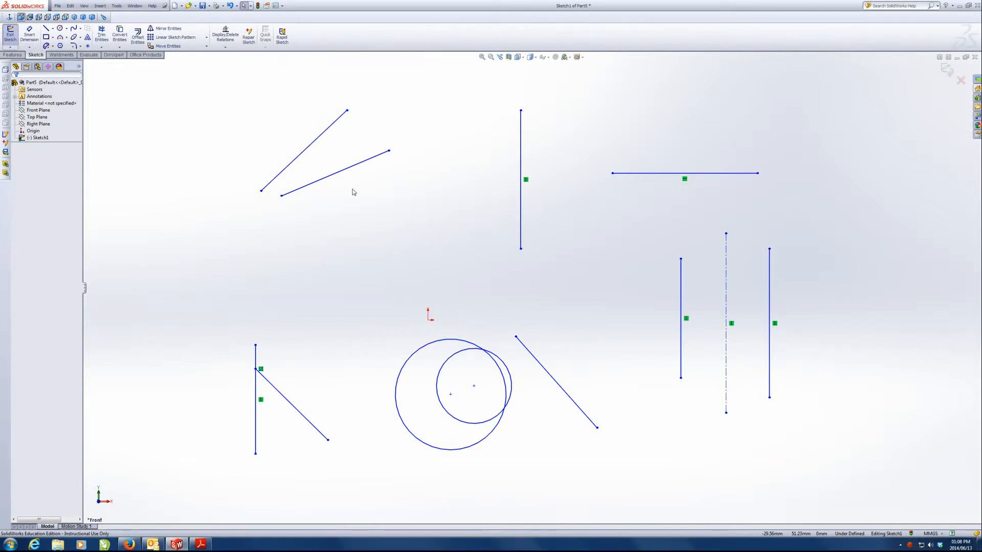
# Step: Add a Parallel relation between the two slanted lines in the upper left of the sketch
pyautogui.click(354, 165)
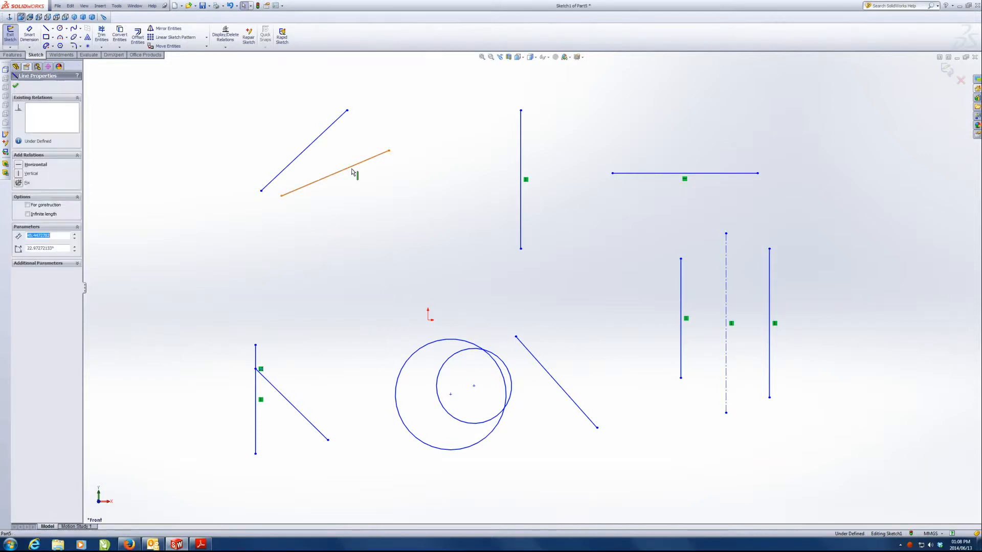
pyautogui.keyDown('ctrl'); pyautogui.click(327, 135); pyautogui.keyUp('ctrl')
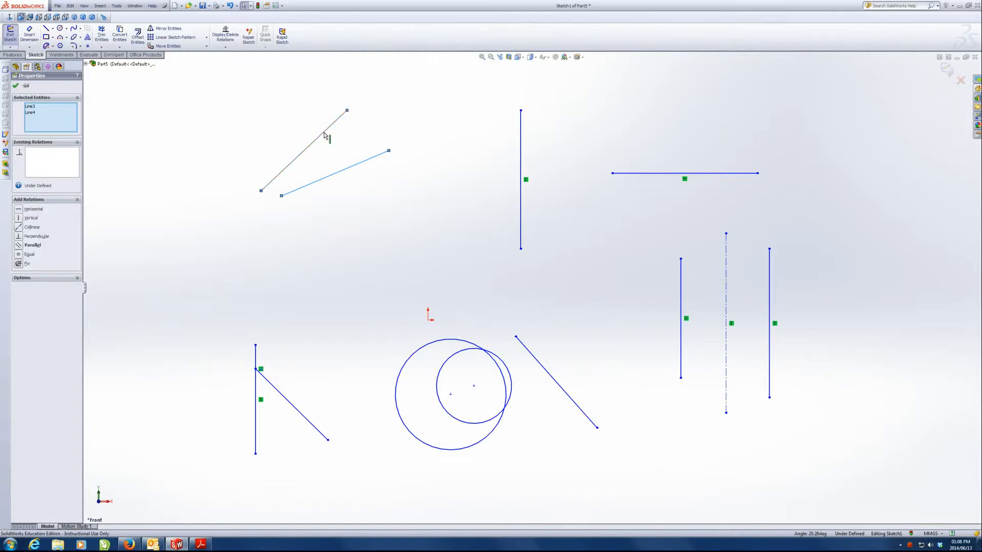
pyautogui.click(19, 246)
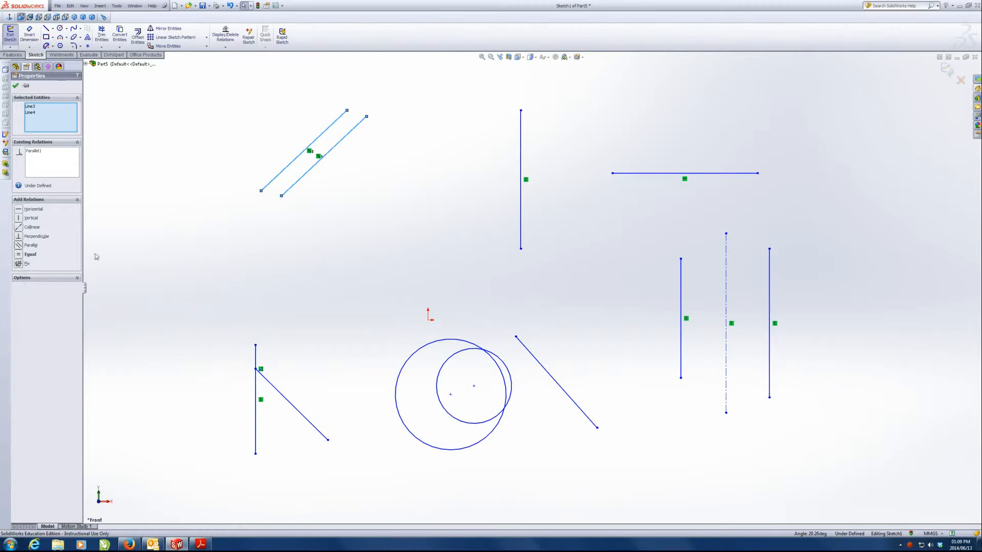
pyautogui.click(177, 242)
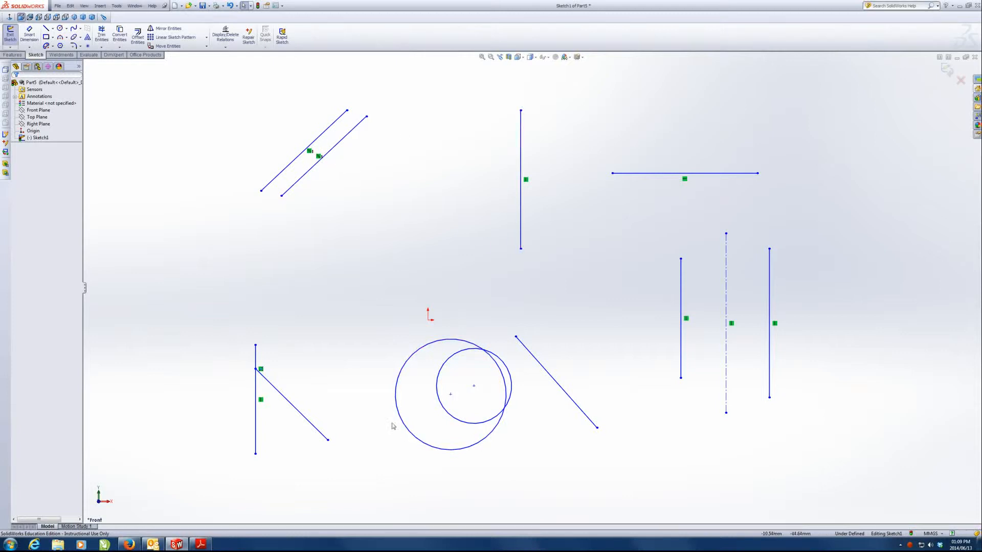
# Step: Add a Fix relation to the upper of the two parallel lines and delete that relation again
pyautogui.click(305, 150)
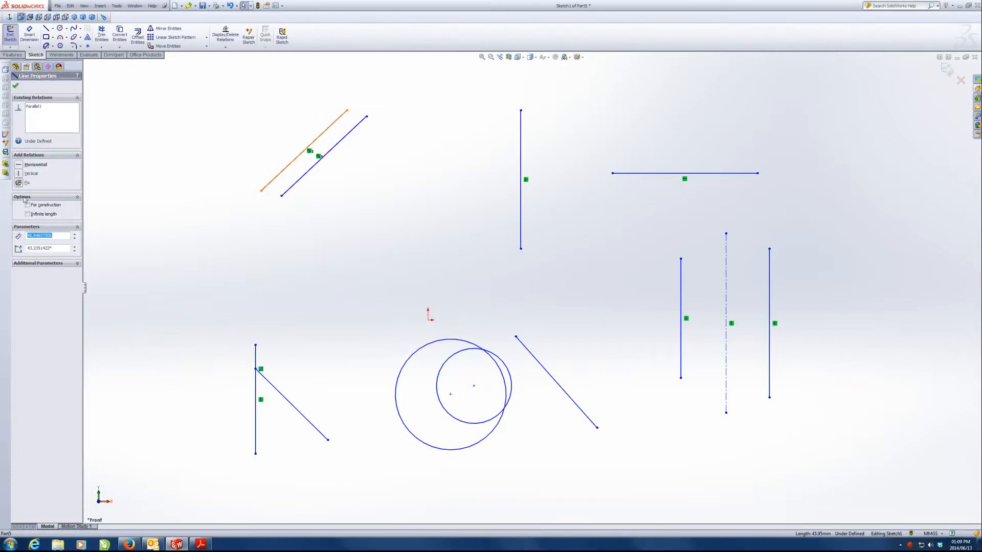
pyautogui.click(393, 272)
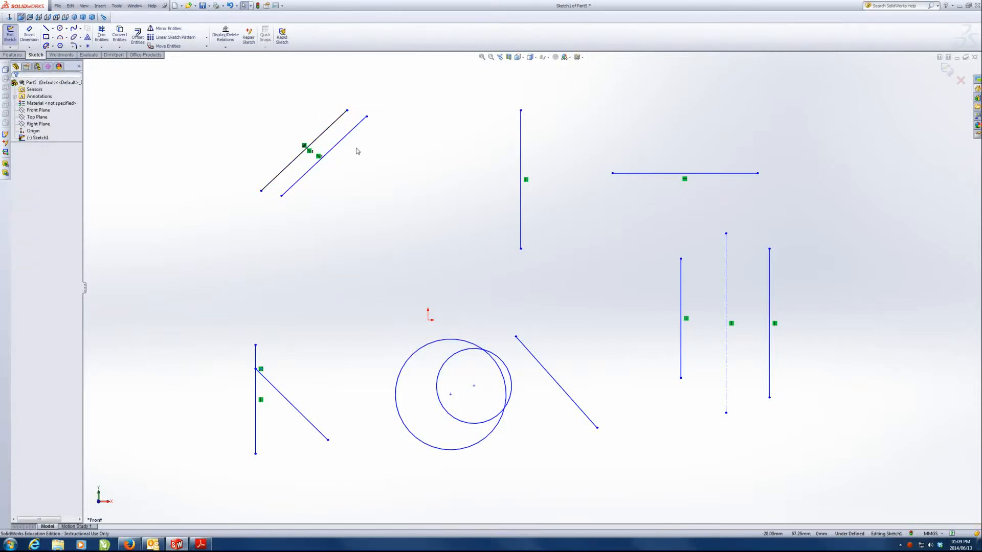
pyautogui.click(303, 145)
# Step: Add a Perpendicular relation between the slanted line and the vertical line in the lower left of the sketch
pyautogui.click(279, 394)
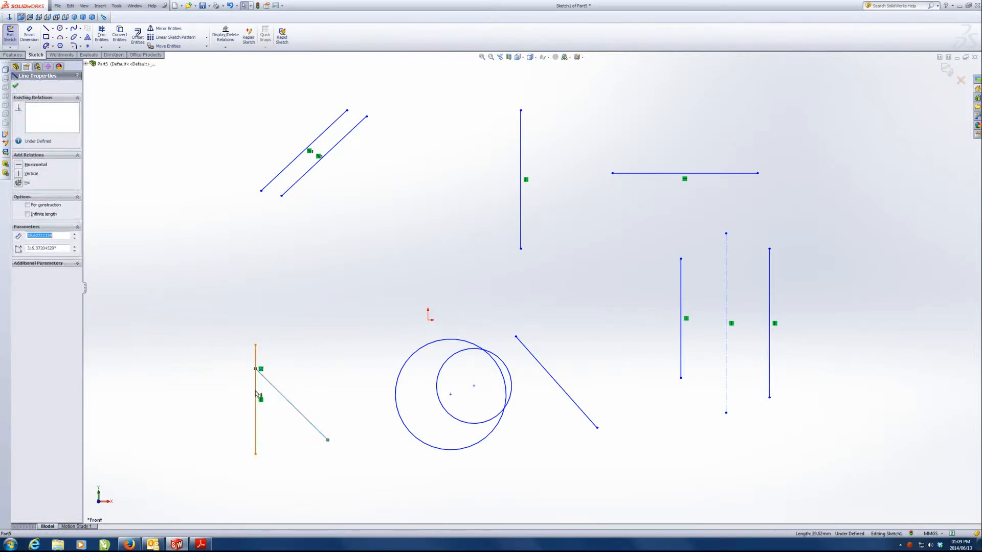
pyautogui.keyDown('ctrl'); pyautogui.click(255, 391); pyautogui.keyUp('ctrl')
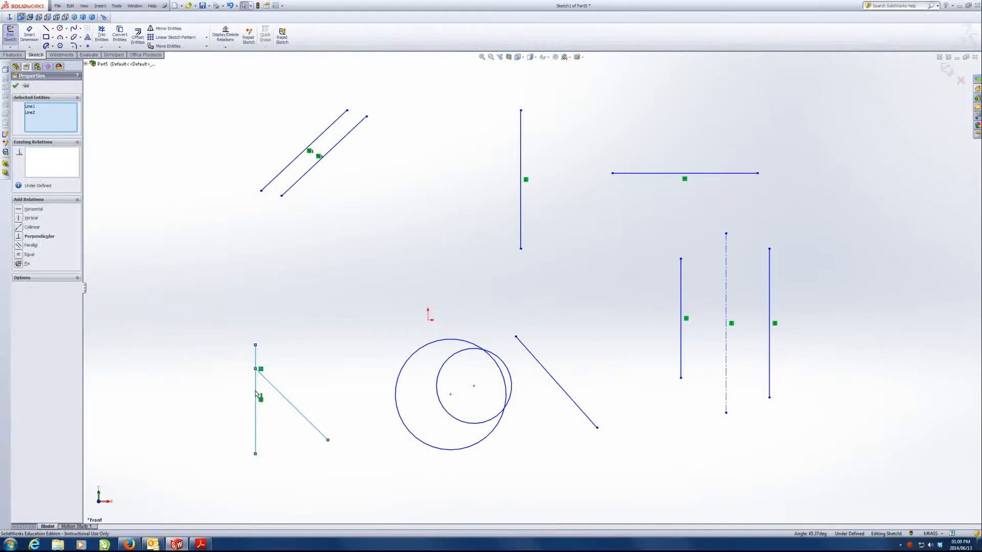
pyautogui.click(18, 236)
pyautogui.click(177, 311)
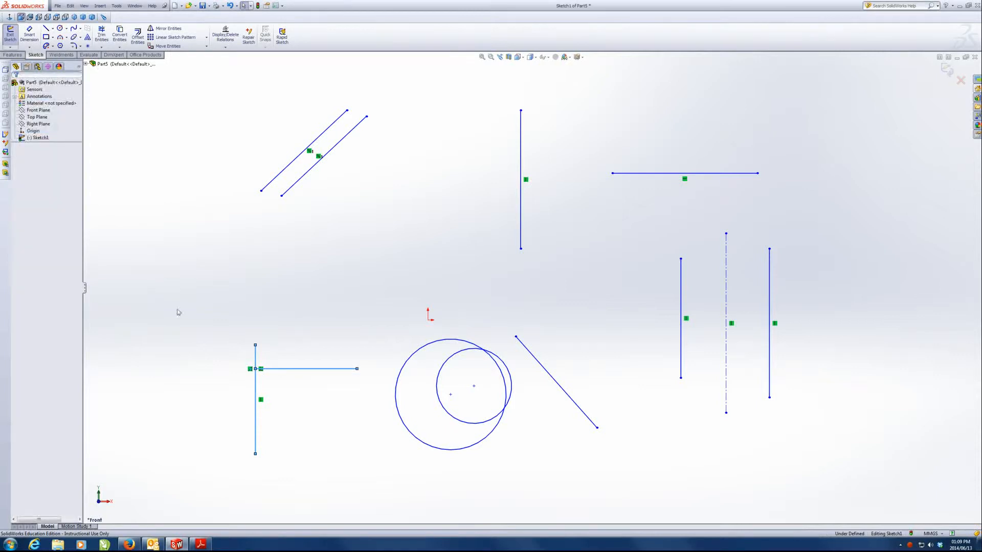
# Step: Add a Midpoint relation between the horizontal line's inner endpoint and the vertical line in the lower left
pyautogui.click(256, 369)
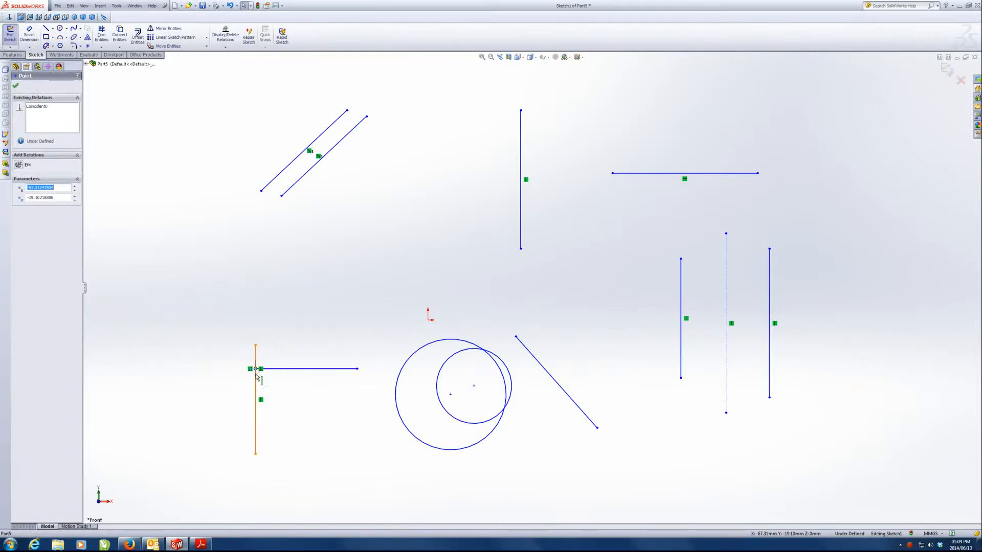
pyautogui.keyDown('ctrl'); pyautogui.click(256, 384); pyautogui.keyUp('ctrl')
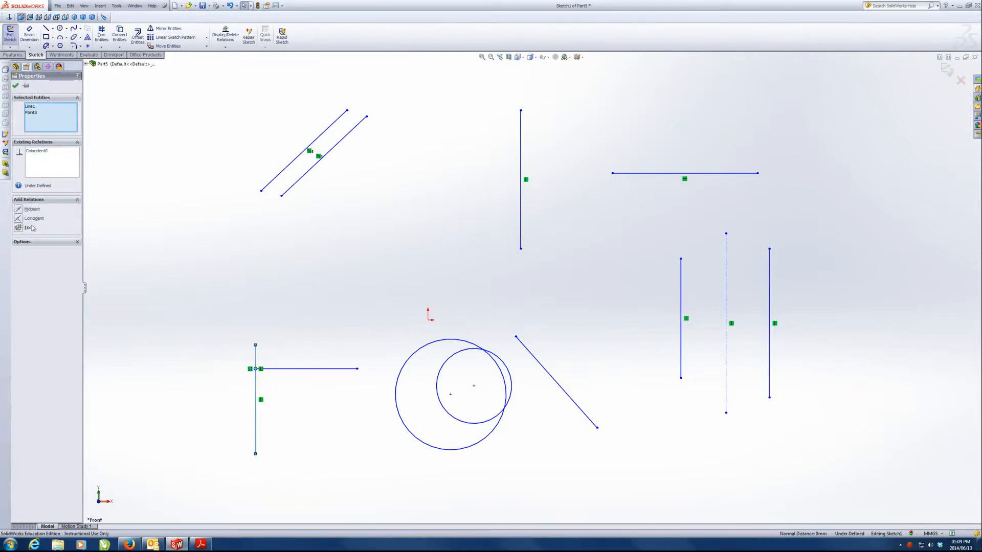
pyautogui.click(19, 210)
pyautogui.click(155, 279)
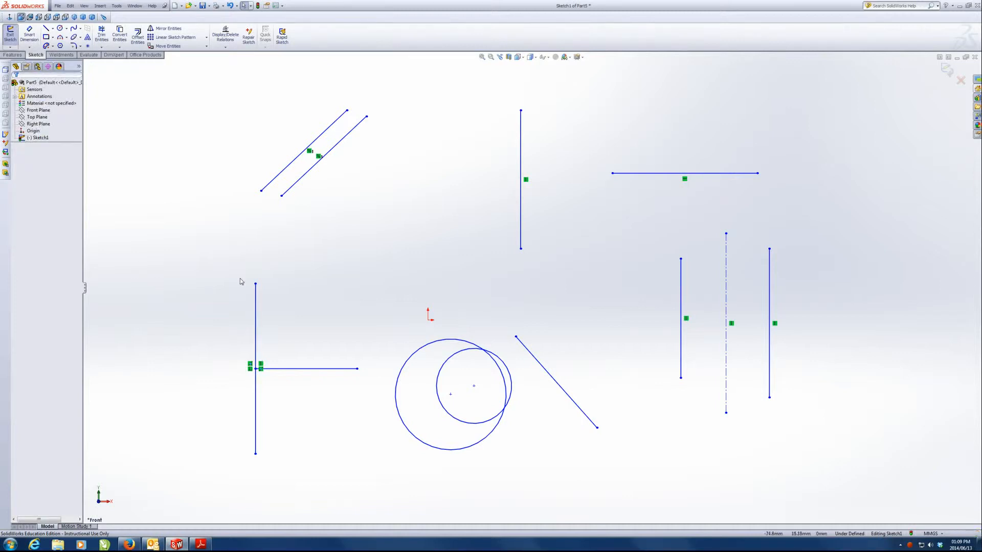
# Step: Reposition the endpoints of the lower-left vertical and horizontal lines to test their Midpoint and Perpendicular relations
pyautogui.click(256, 284)
pyautogui.moveTo(256, 331)
pyautogui.mouseDown()
pyautogui.moveTo(247, 281)
pyautogui.moveTo(246, 326)
pyautogui.mouseUp()
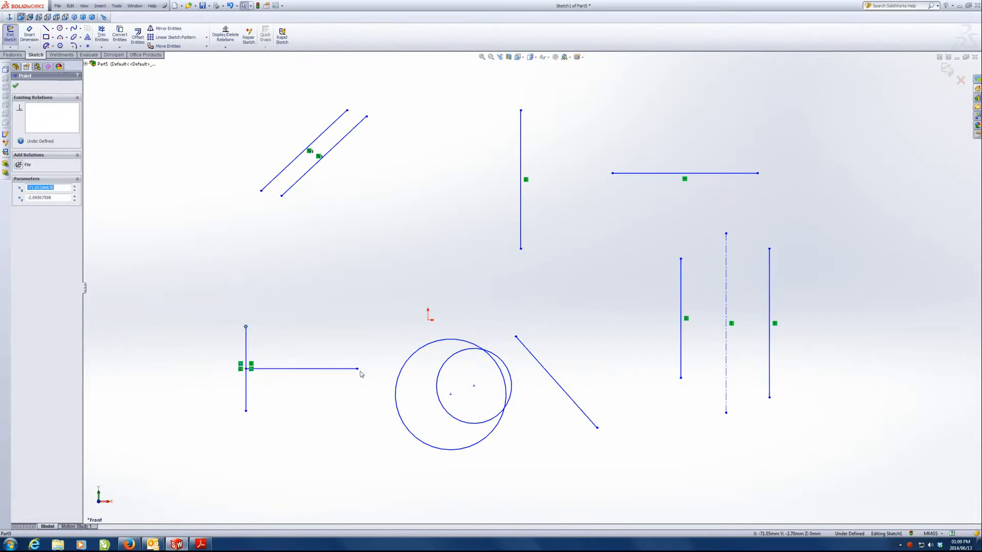
pyautogui.moveTo(357, 370); pyautogui.dragTo(314, 364)
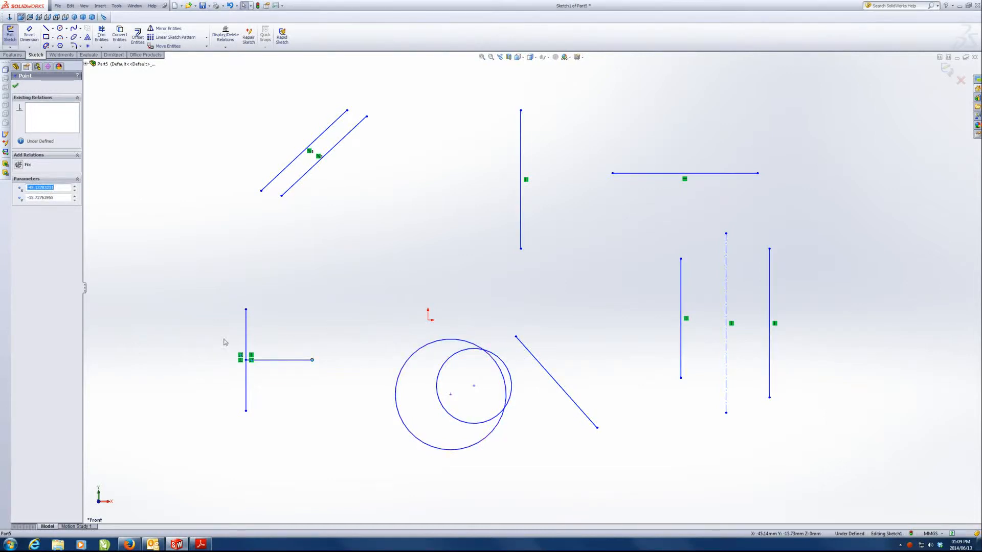
pyautogui.click(247, 333)
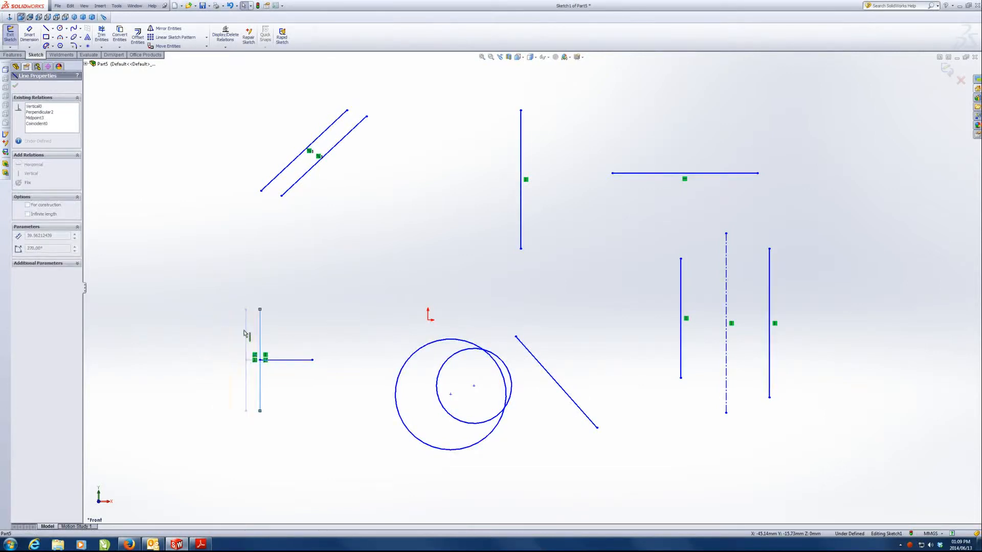
pyautogui.click(274, 361)
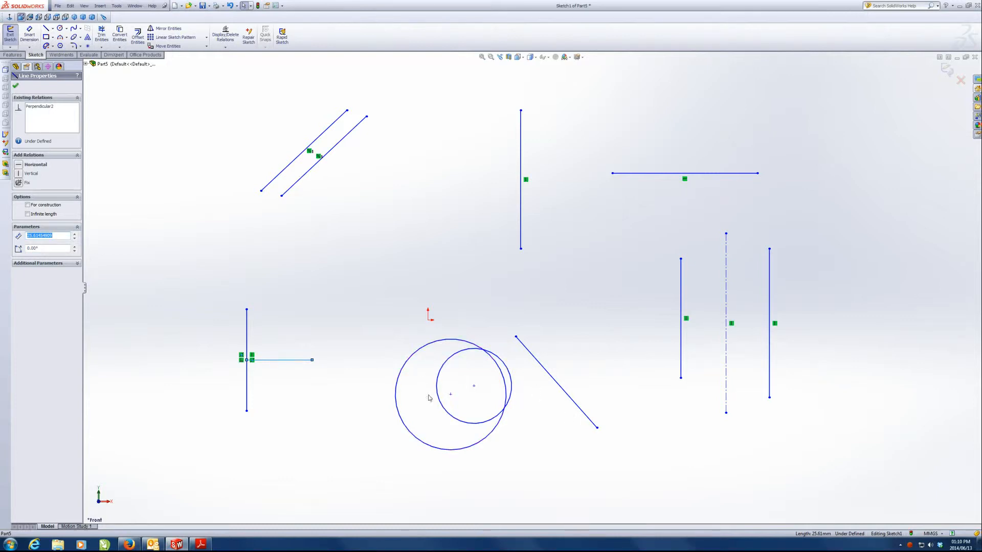
pyautogui.scroll(-4, 429, 398)
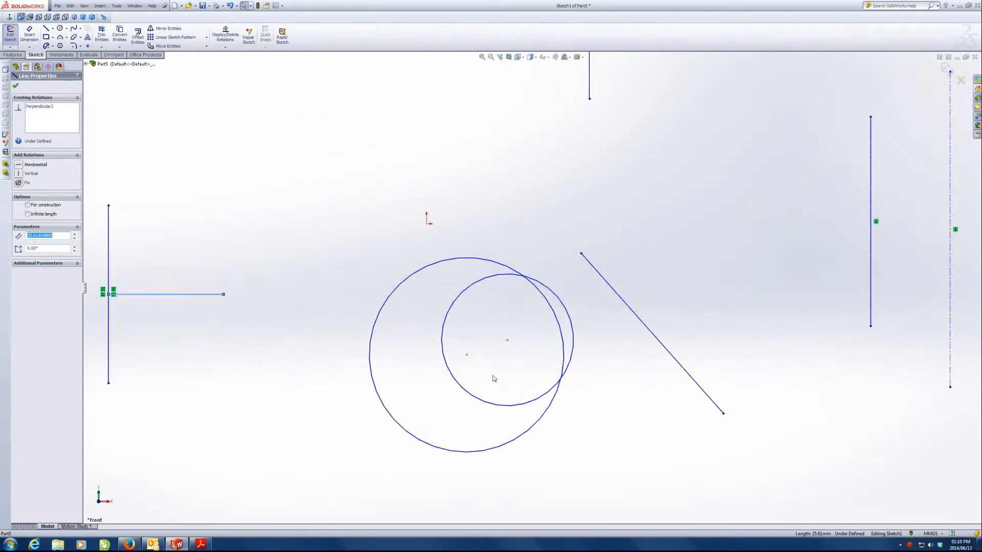
pyautogui.click(507, 340)
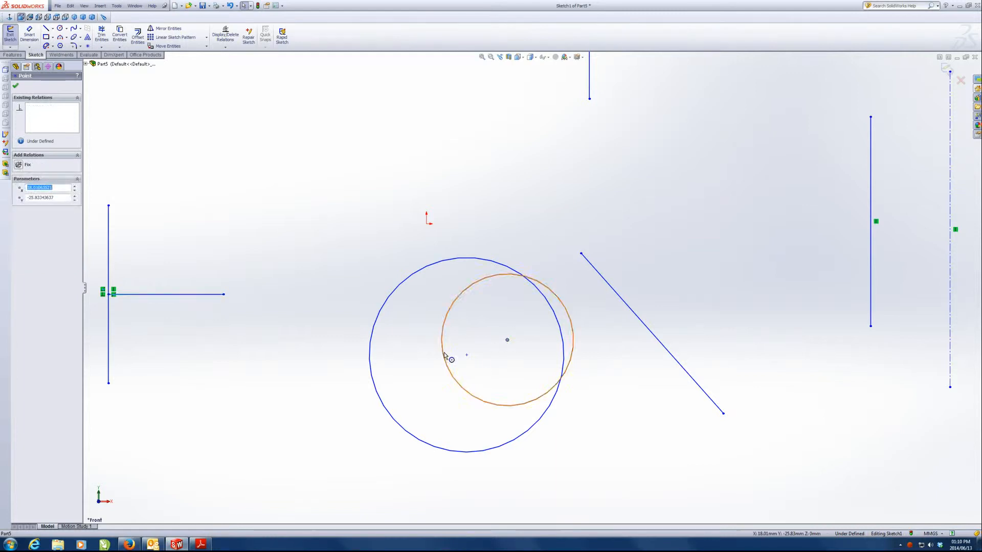
pyautogui.keyDown('ctrl'); pyautogui.click(466, 355); pyautogui.keyUp('ctrl')
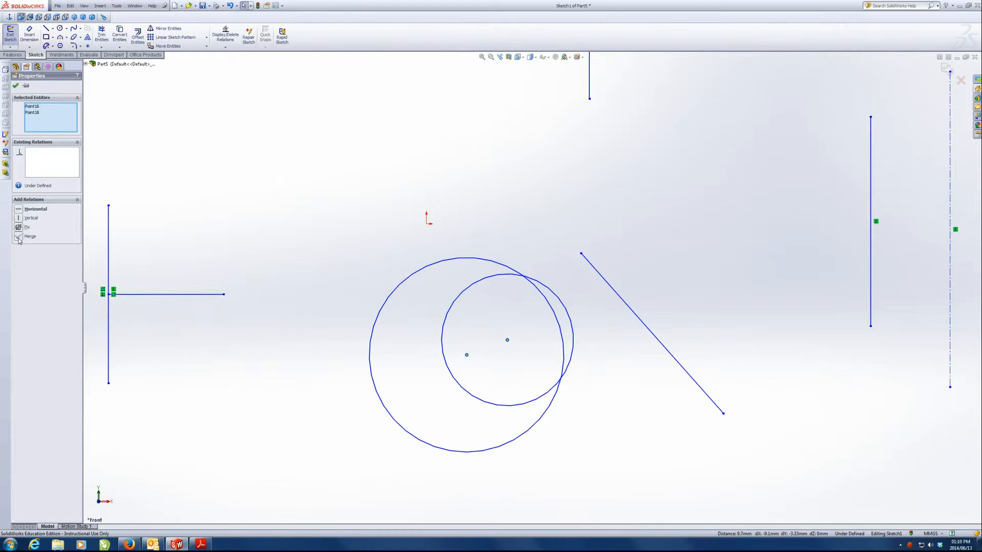
pyautogui.click(184, 228)
# Step: Add a Concentric relation between the small circle and the large circle
pyautogui.click(463, 300)
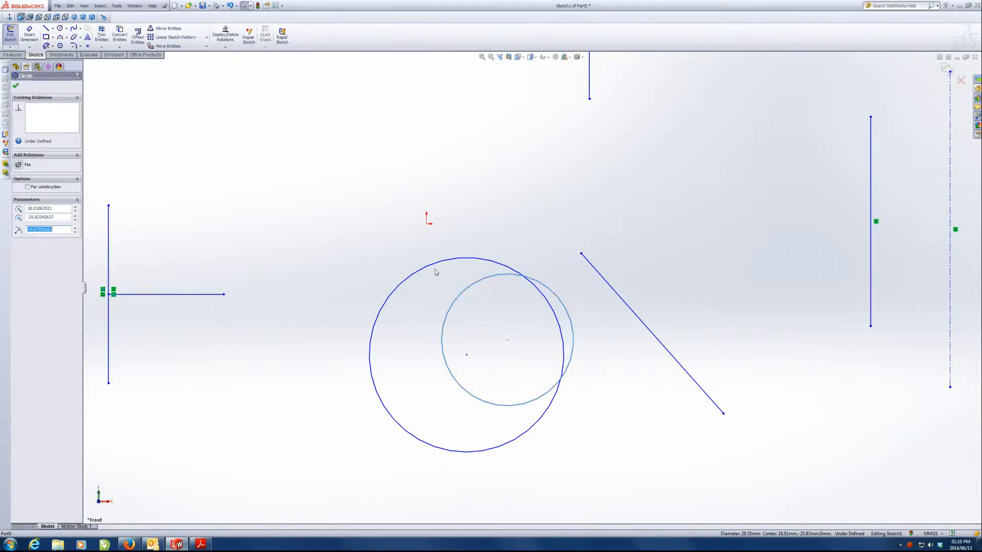
pyautogui.keyDown('ctrl'); pyautogui.click(435, 267); pyautogui.keyUp('ctrl')
pyautogui.click(21, 228)
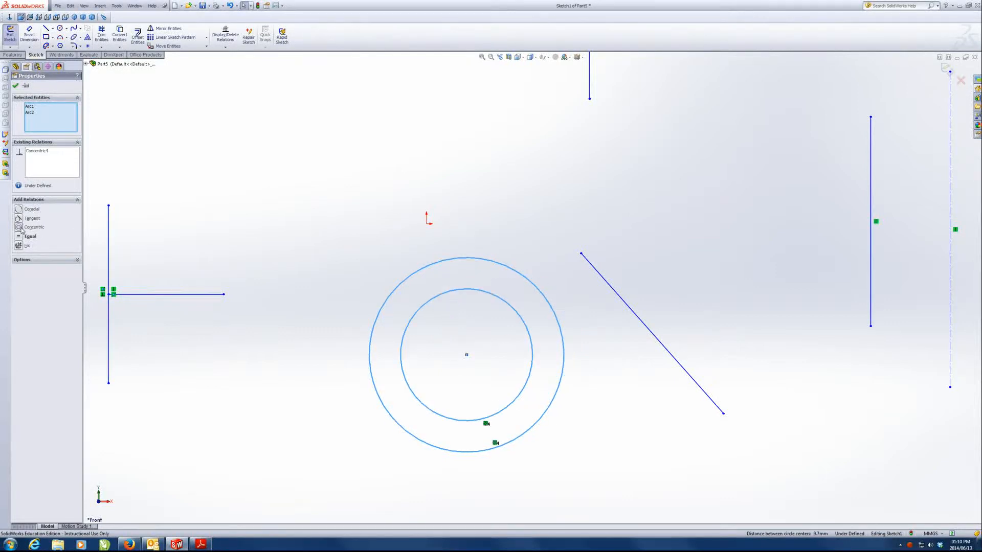
pyautogui.click(303, 273)
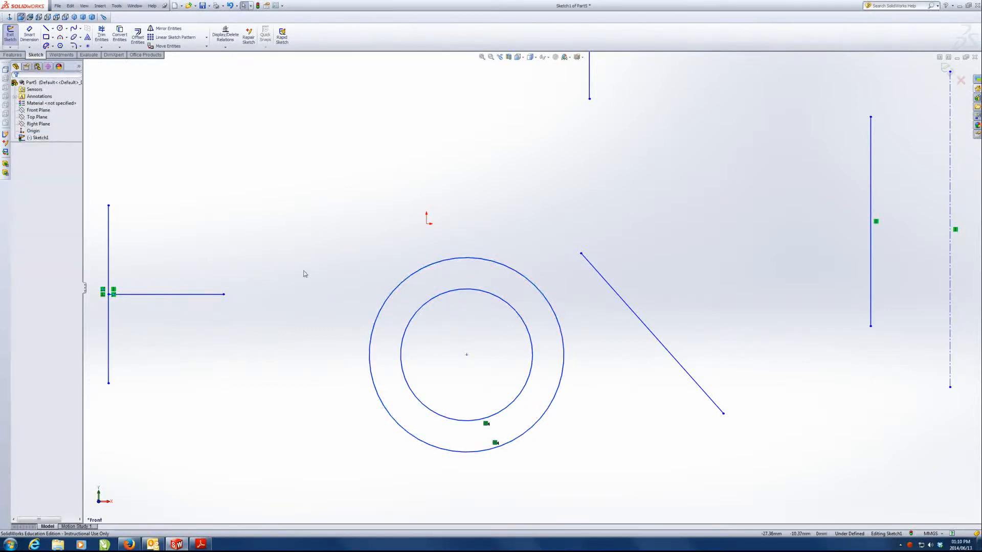
# Step: Add a Tangent relation between the slanted line beside the circles and the large circle
pyautogui.click(610, 287)
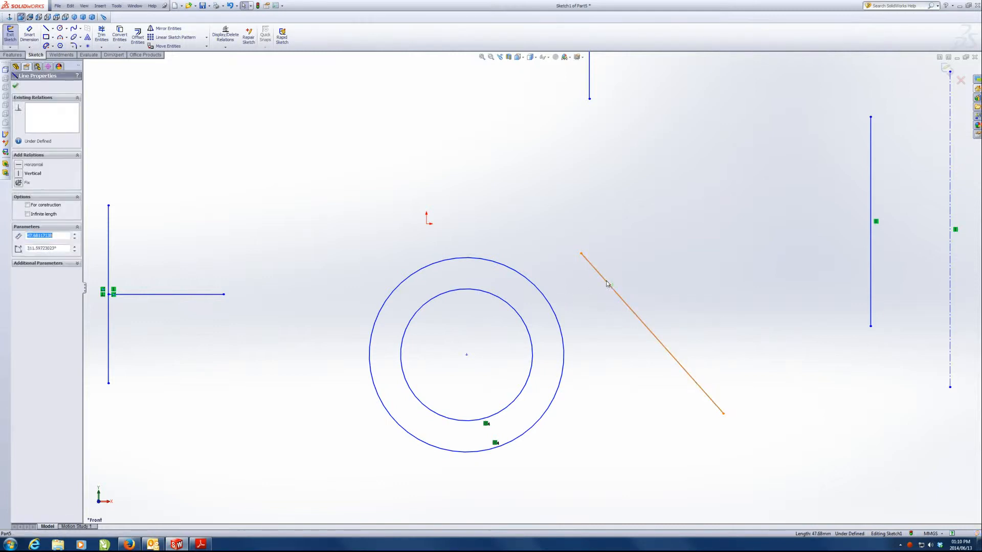
pyautogui.keyDown('ctrl'); pyautogui.click(554, 310); pyautogui.keyUp('ctrl')
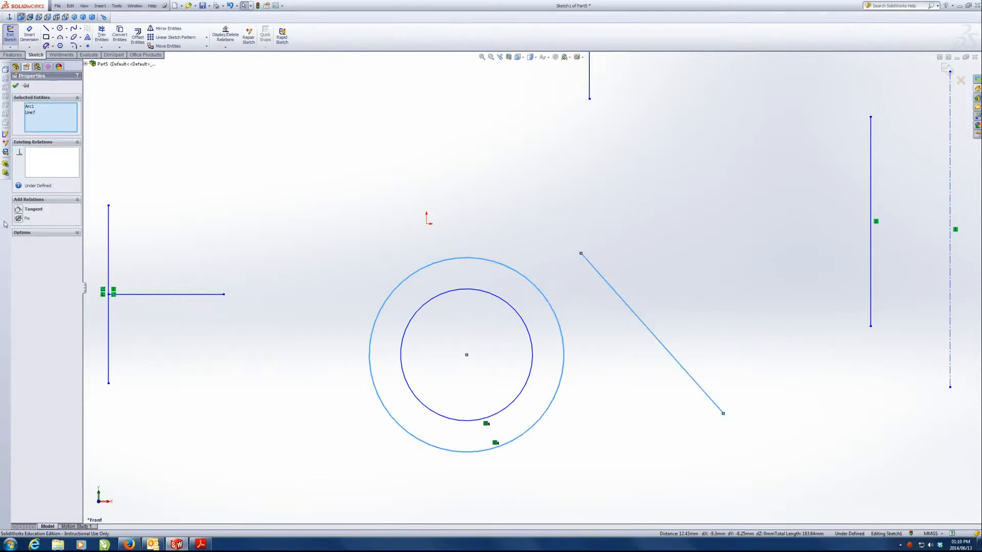
pyautogui.click(19, 209)
pyautogui.click(575, 190)
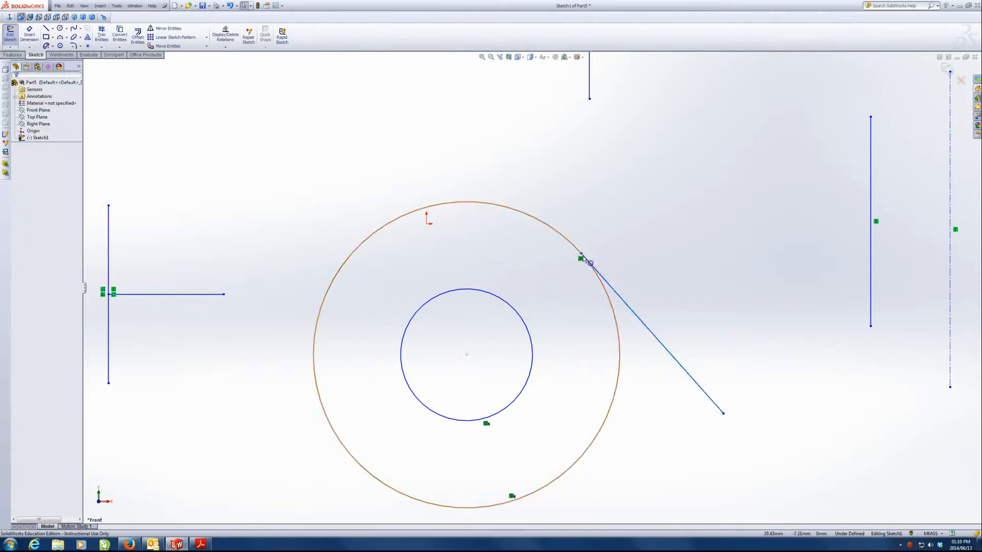
# Step: Add a Coincident relation between the tangent line's upper endpoint and the large circle
pyautogui.click(581, 254)
pyautogui.keyDown('ctrl'); pyautogui.click(570, 244); pyautogui.keyUp('ctrl')
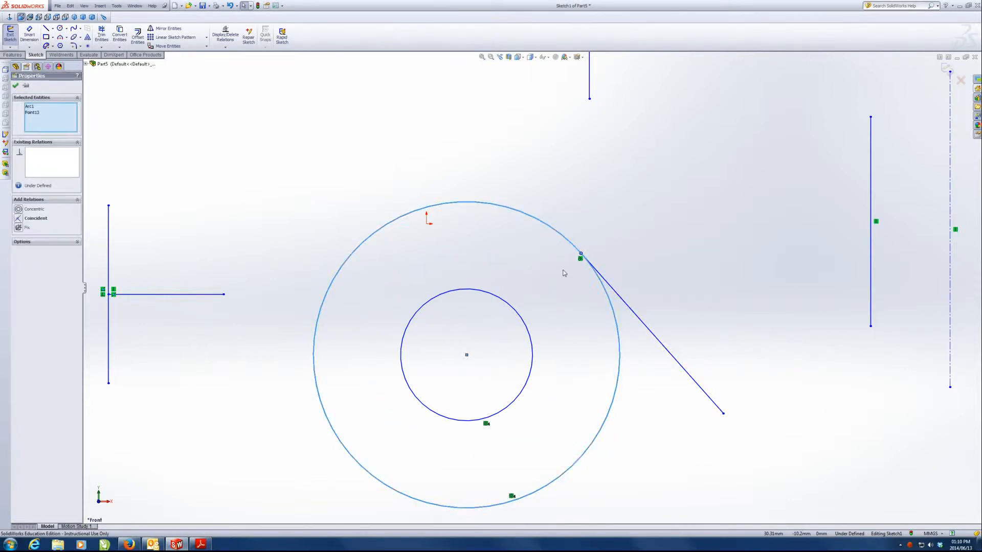
pyautogui.moveTo(590, 262); pyautogui.dragTo(581, 254)
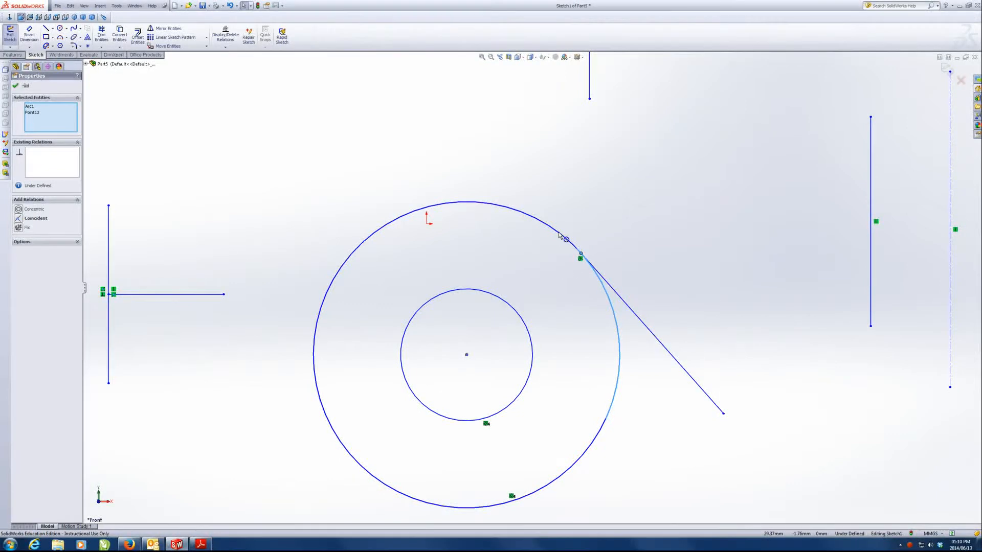
pyautogui.click(18, 218)
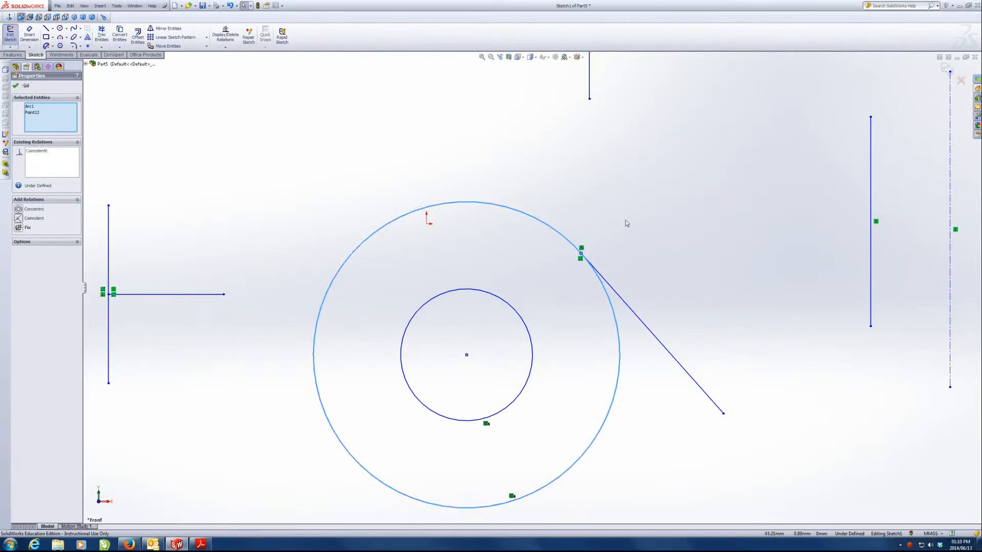
pyautogui.click(625, 220)
# Step: Move the tangent line's free lower endpoint outward to test its relations with the large circle
pyautogui.moveTo(723, 414)
pyautogui.mouseDown()
pyautogui.moveTo(745, 339)
pyautogui.moveTo(585, 169)
pyautogui.moveTo(431, 179)
pyautogui.moveTo(462, 220)
pyautogui.moveTo(526, 205)
pyautogui.moveTo(673, 221)
pyautogui.moveTo(730, 293)
pyautogui.moveTo(725, 467)
pyautogui.moveTo(720, 314)
pyautogui.moveTo(605, 237)
pyautogui.moveTo(684, 214)
pyautogui.moveTo(746, 210)
pyautogui.moveTo(745, 136)
pyautogui.moveTo(728, 125)
pyautogui.moveTo(786, 358)
pyautogui.moveTo(767, 394)
pyautogui.mouseUp()
pyautogui.scroll(-2, 834, 353)
pyautogui.scroll(5, 835, 352)
pyautogui.scroll(-2, 738, 211)
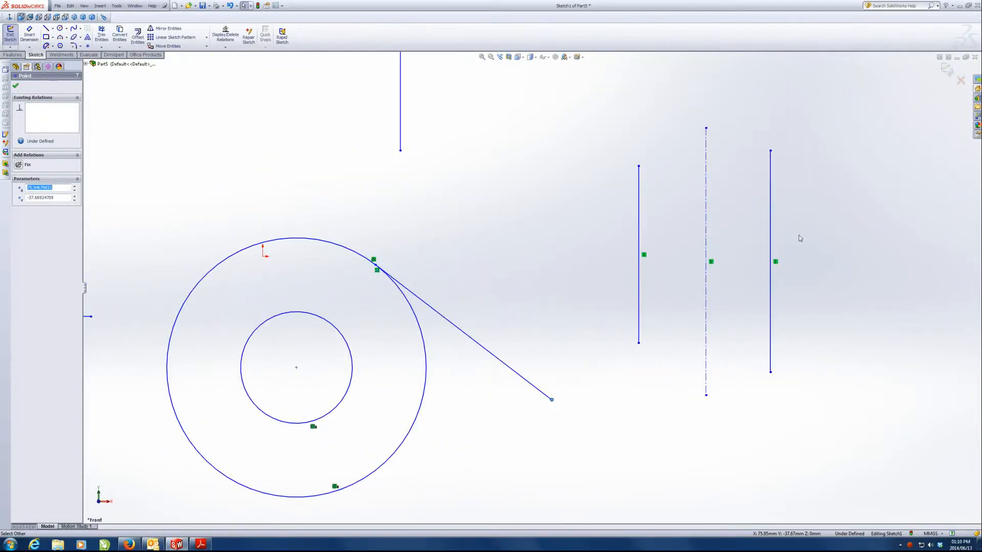
pyautogui.scroll(-1, 800, 238)
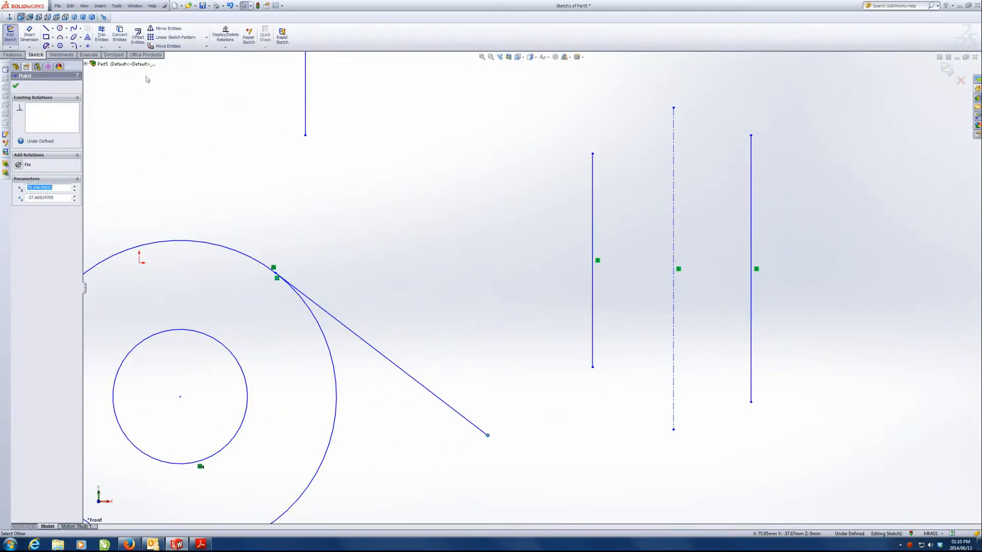
pyautogui.click(16, 86)
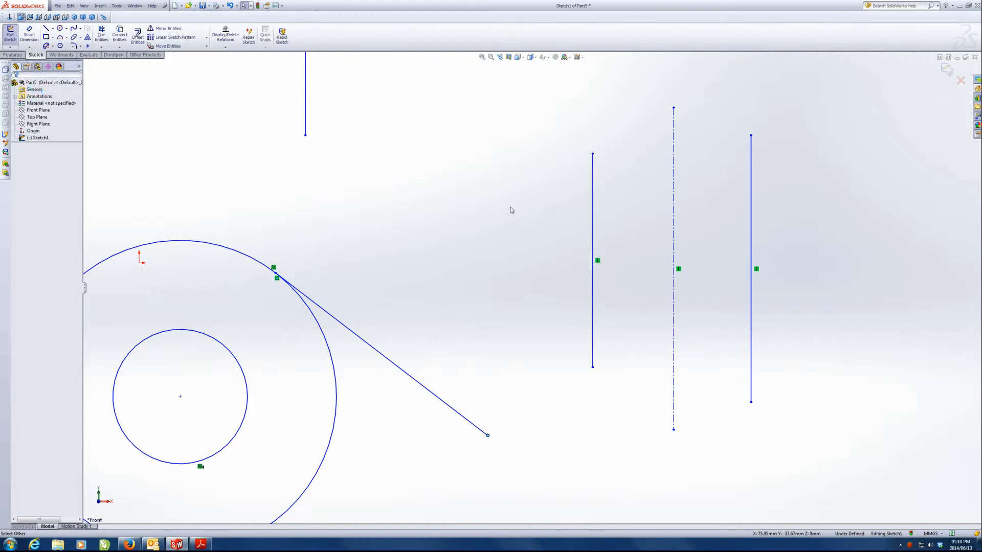
# Step: Add a Symmetric relation between the two vertical lines about the dashed centerline between them
pyautogui.click(593, 242)
pyautogui.keyDown('ctrl'); pyautogui.click(674, 222); pyautogui.keyUp('ctrl')
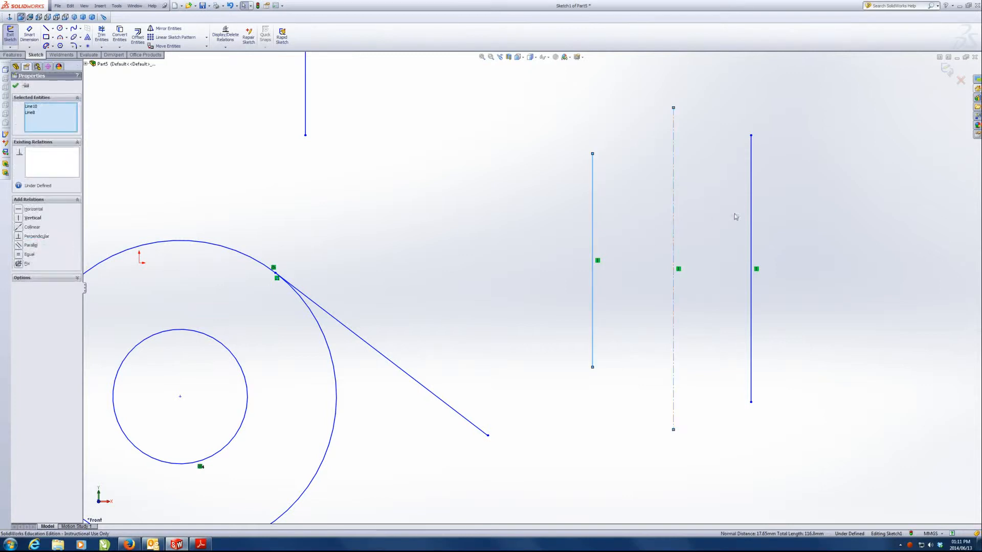
pyautogui.keyDown('ctrl'); pyautogui.click(750, 206); pyautogui.keyUp('ctrl')
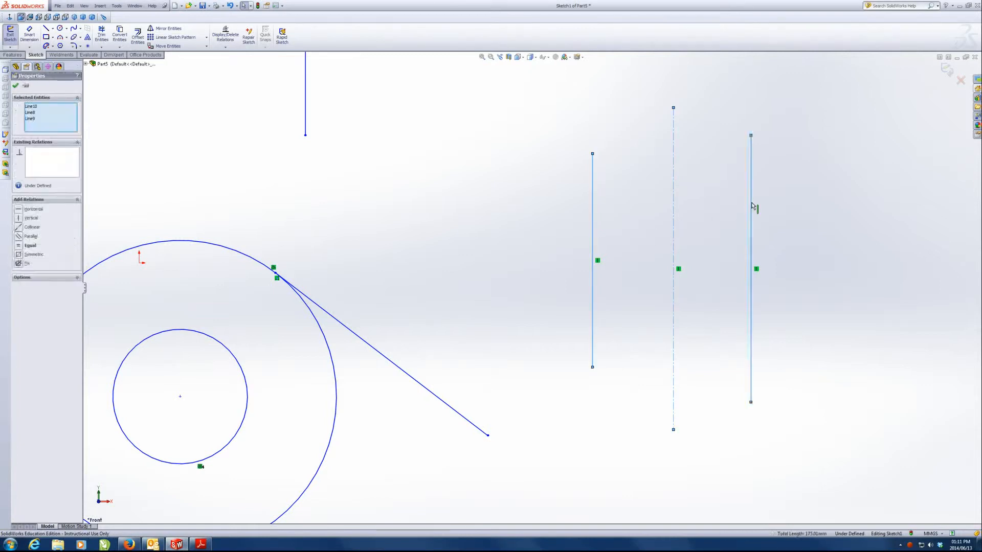
pyautogui.click(19, 255)
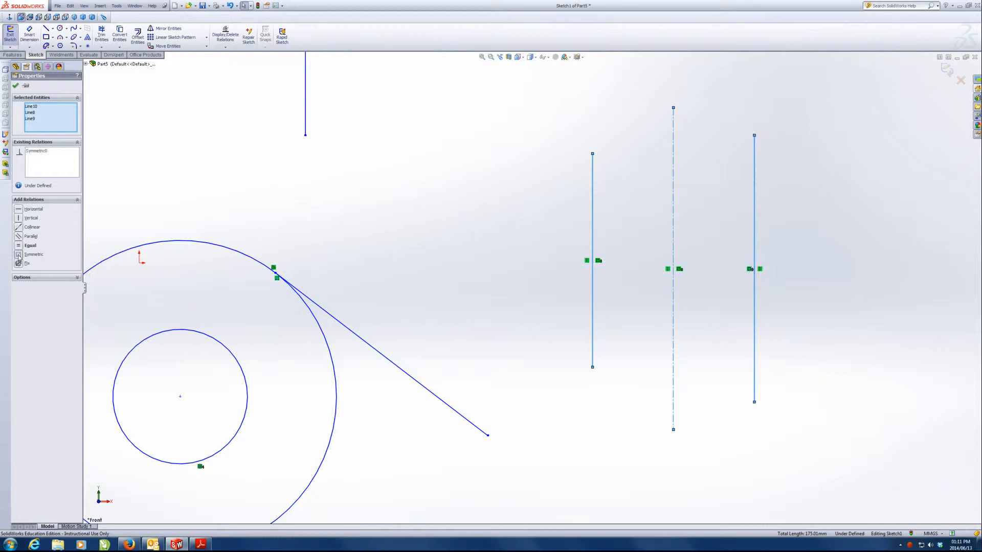
pyautogui.click(14, 84)
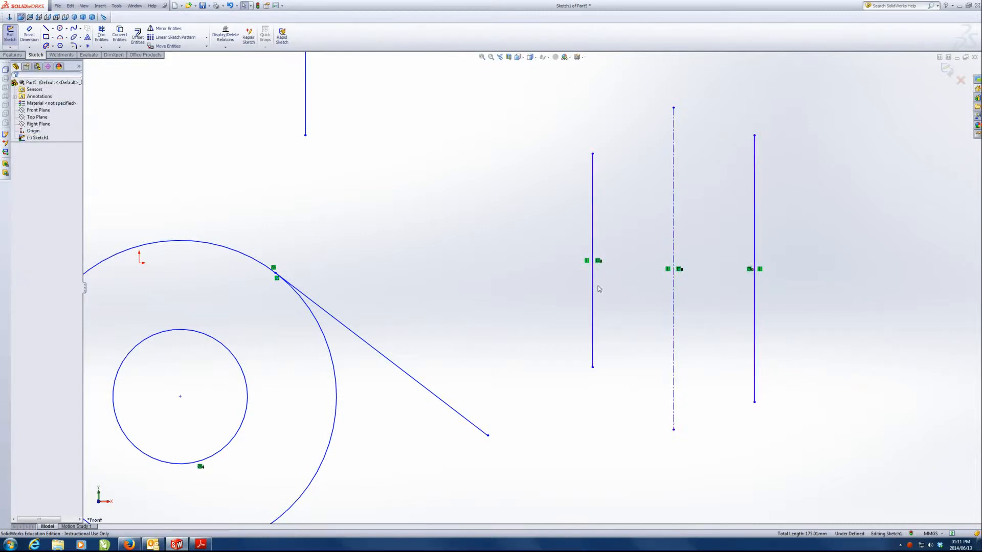
# Step: Move the left line of the symmetric pair closer to the centerline to test the Symmetric relation
pyautogui.moveTo(593, 285)
pyautogui.mouseDown()
pyautogui.moveTo(550, 293)
pyautogui.moveTo(629, 286)
pyautogui.moveTo(598, 300)
pyautogui.moveTo(631, 291)
pyautogui.moveTo(594, 305)
pyautogui.moveTo(610, 298)
pyautogui.mouseUp()
pyautogui.scroll(6, 417, 282)
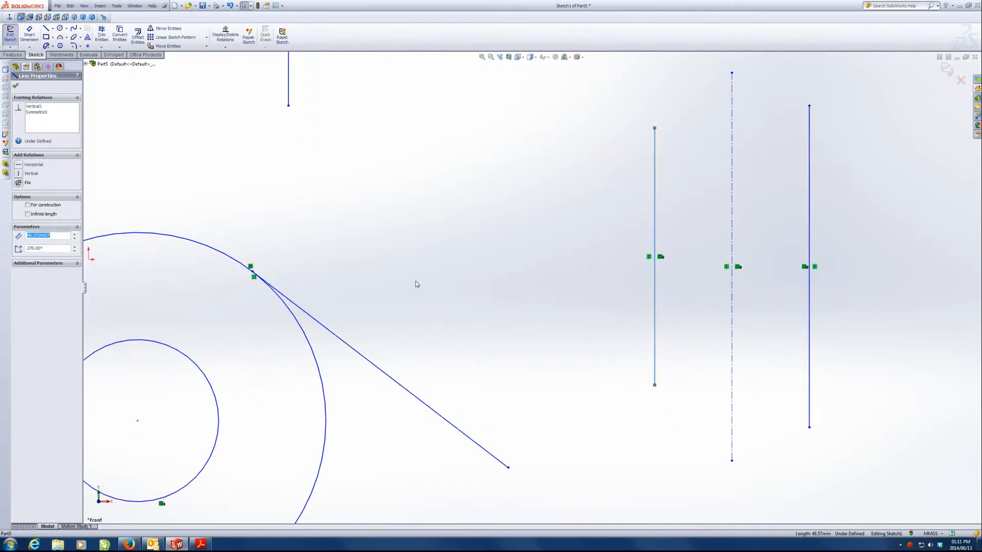
pyautogui.scroll(-3, 404, 259)
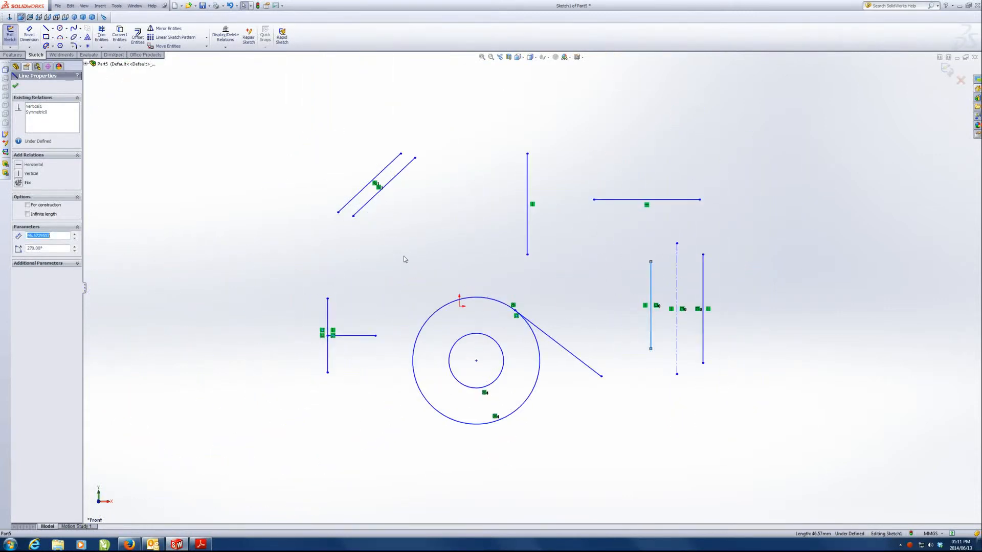
pyautogui.scroll(-2, 409, 263)
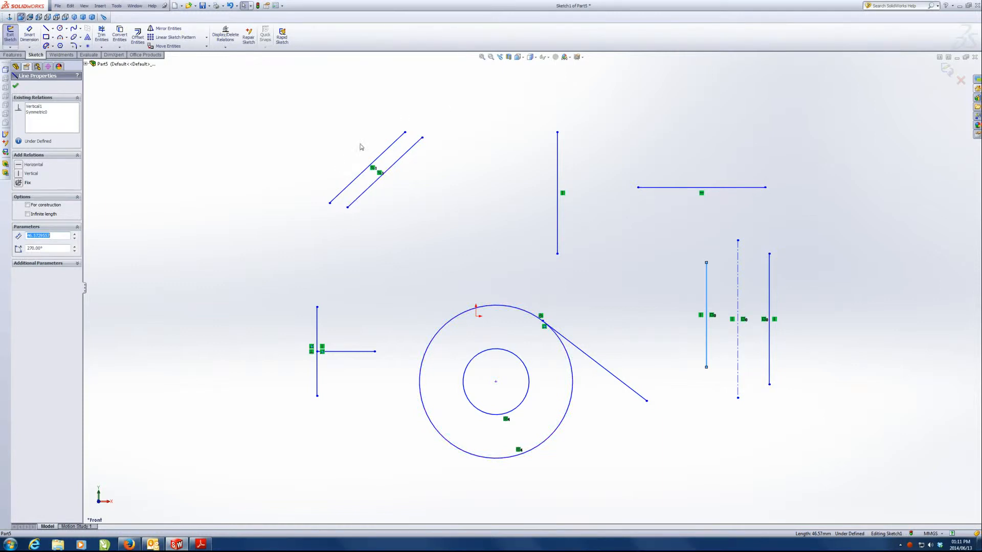
pyautogui.scroll(1, 488, 281)
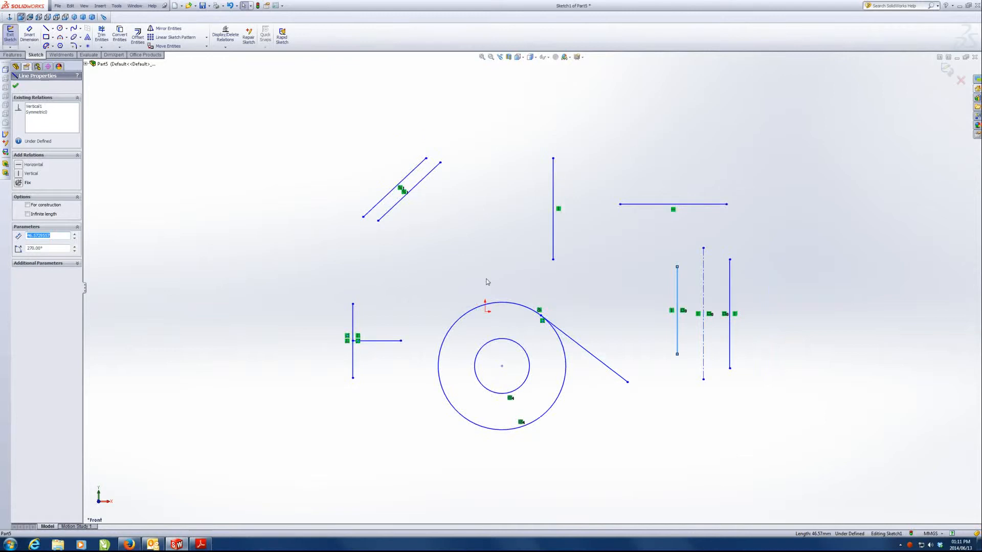
pyautogui.scroll(-1, 487, 281)
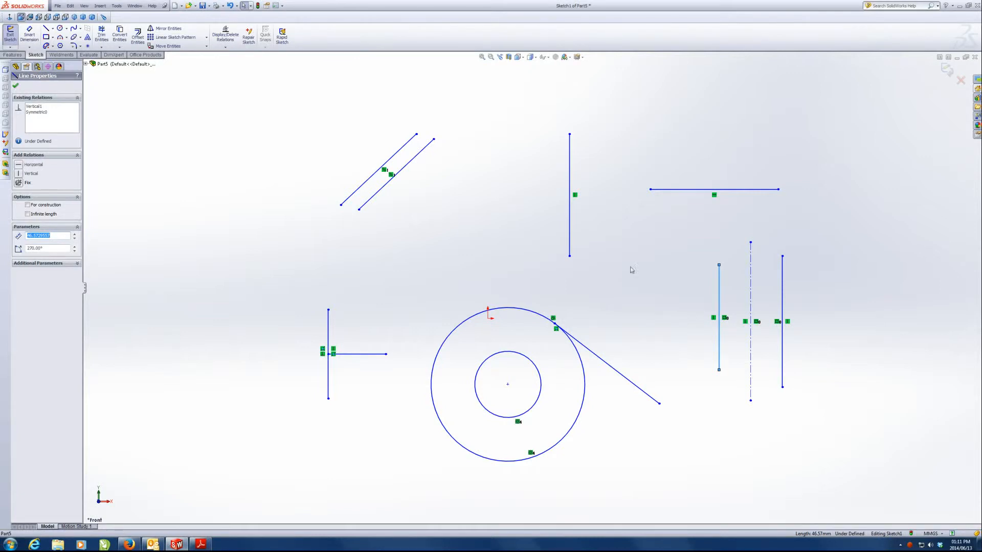
# Step: Close the practice part document
pyautogui.click(974, 57)
pyautogui.click(500, 287)
# Step: Switch to the CAD study guide PDF in Adobe Reader and go to Exercise 2.1
pyautogui.click(201, 544)
pyautogui.scroll(-5, 417, 280)
pyautogui.scroll(-15, 417, 281)
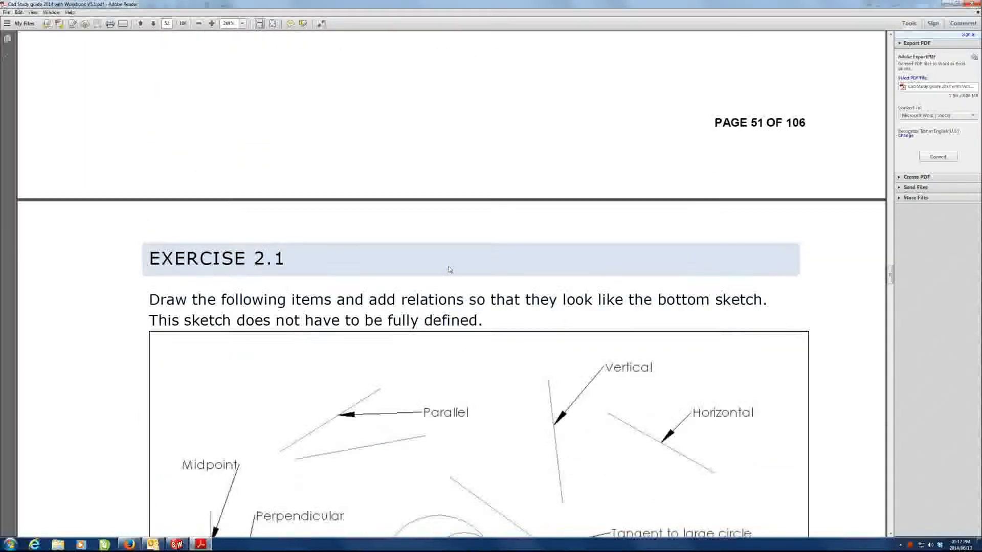
# Step: Go to the 90 mm divided-square exercise in the study guide PDF, and switch to SolidWorks to create a new part document
pyautogui.scroll(-15, 463, 272)
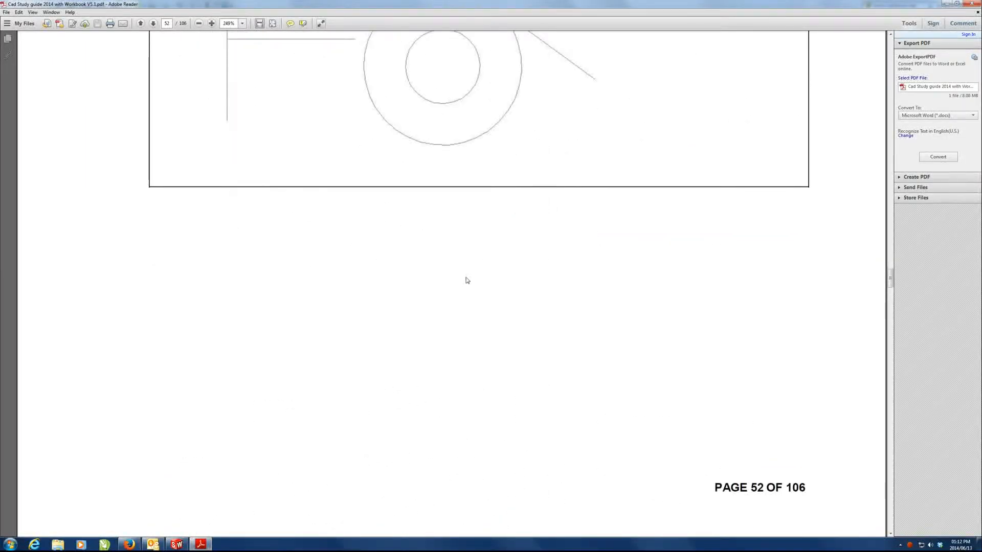
pyautogui.scroll(-8, 465, 277)
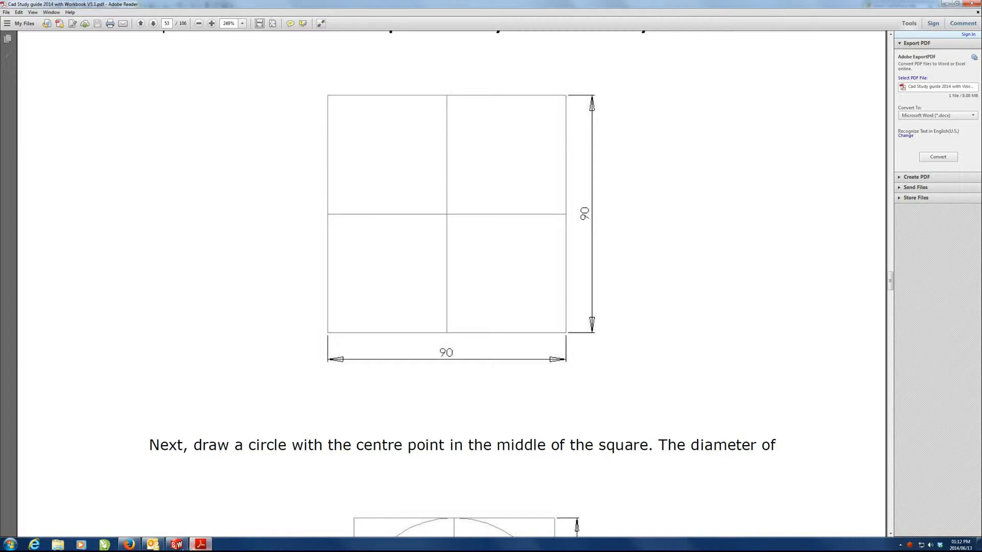
pyautogui.click(176, 545)
pyautogui.click(61, 6)
pyautogui.click(69, 18)
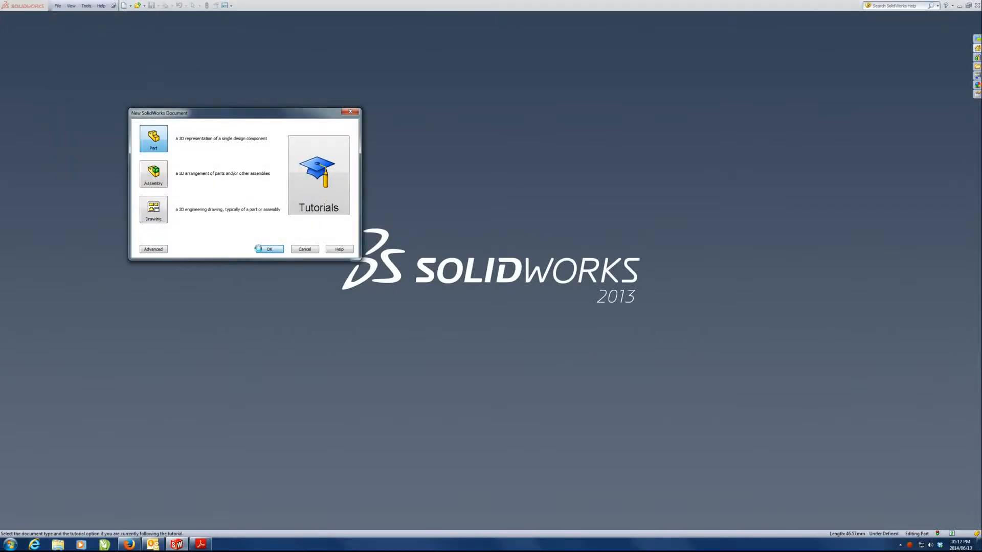
pyautogui.click(268, 249)
# Step: Start a sketch on the Front Plane and draw a corner rectangle from the origin, about 86 mm wide and 77 mm high
pyautogui.click(38, 110)
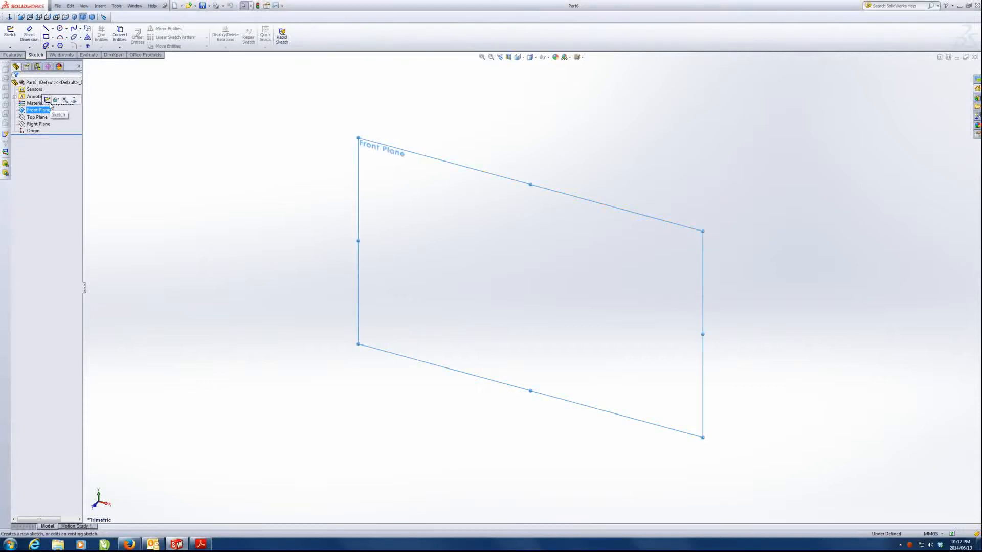
pyautogui.click(47, 99)
pyautogui.click(46, 36)
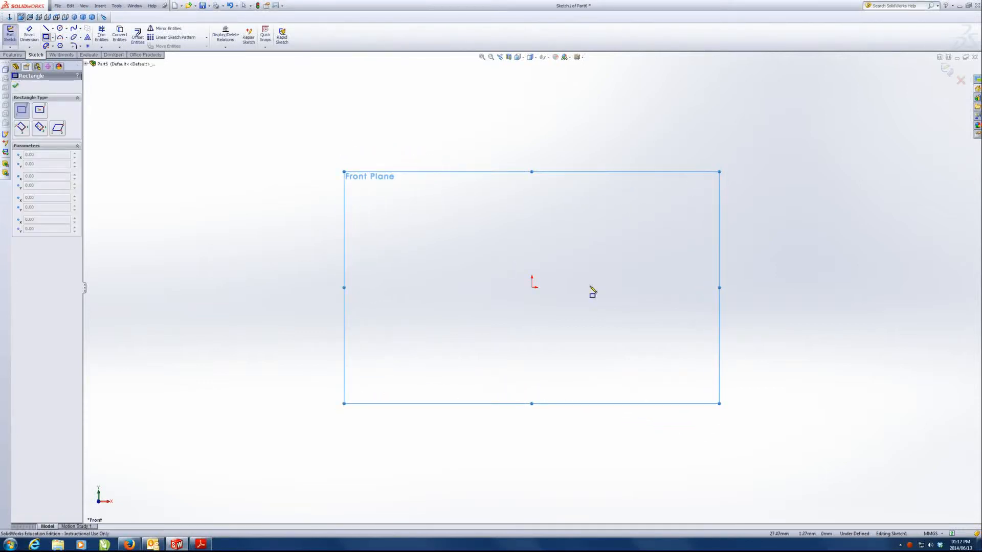
pyautogui.click(532, 287)
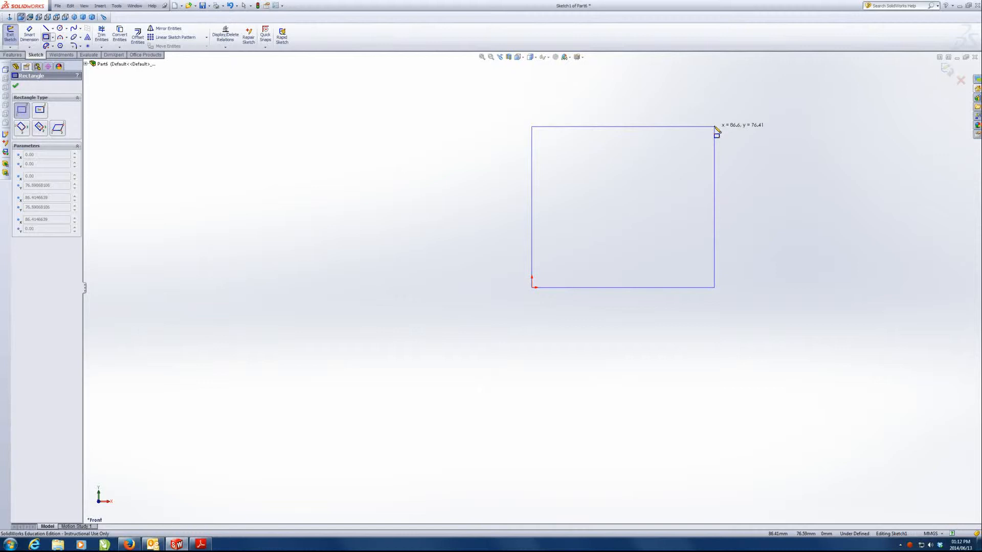
pyautogui.click(713, 125)
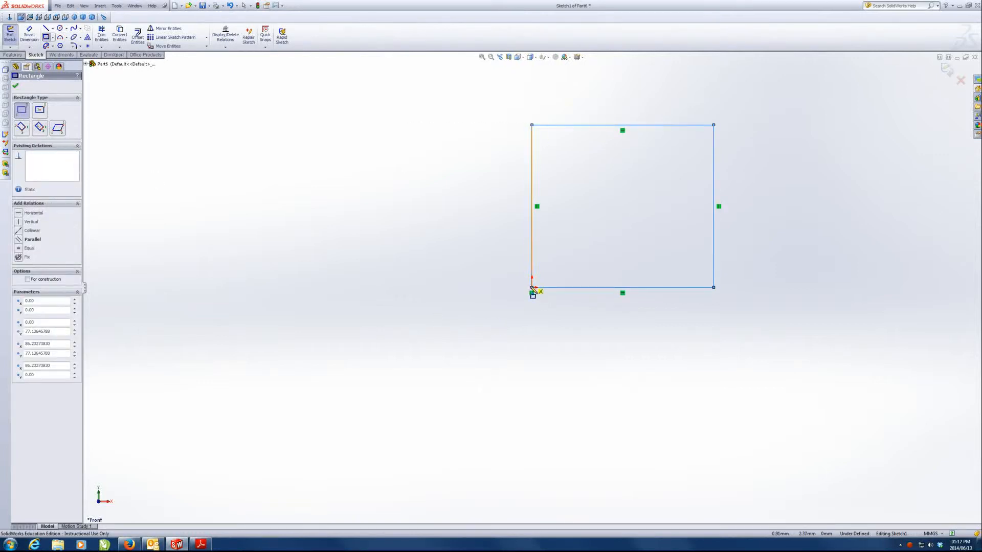
# Step: Dimension the rectangle's left side and bottom edge to 90 mm each
pyautogui.click(40, 34)
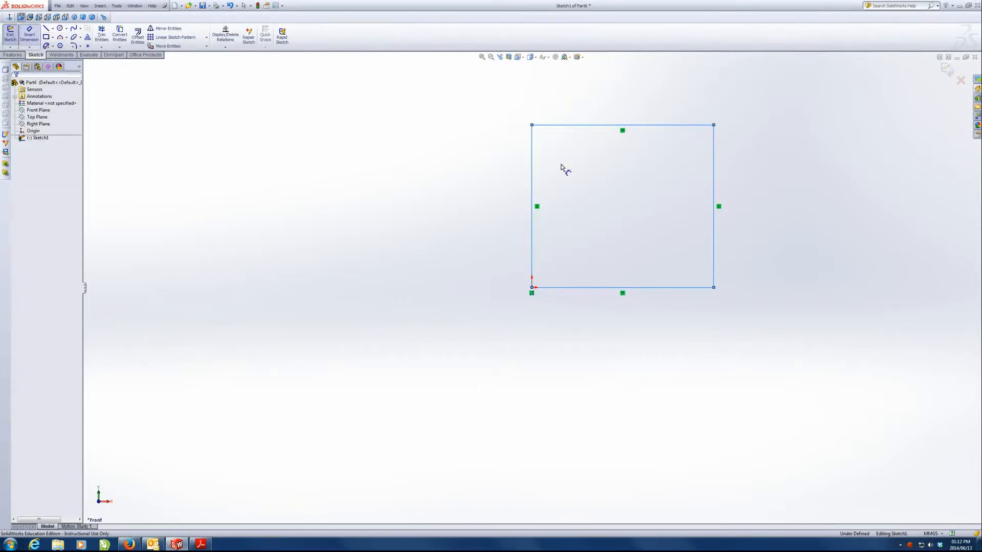
pyautogui.click(532, 197)
pyautogui.click(498, 196)
pyautogui.write('90')
pyautogui.press('Return')
pyautogui.click(623, 295)
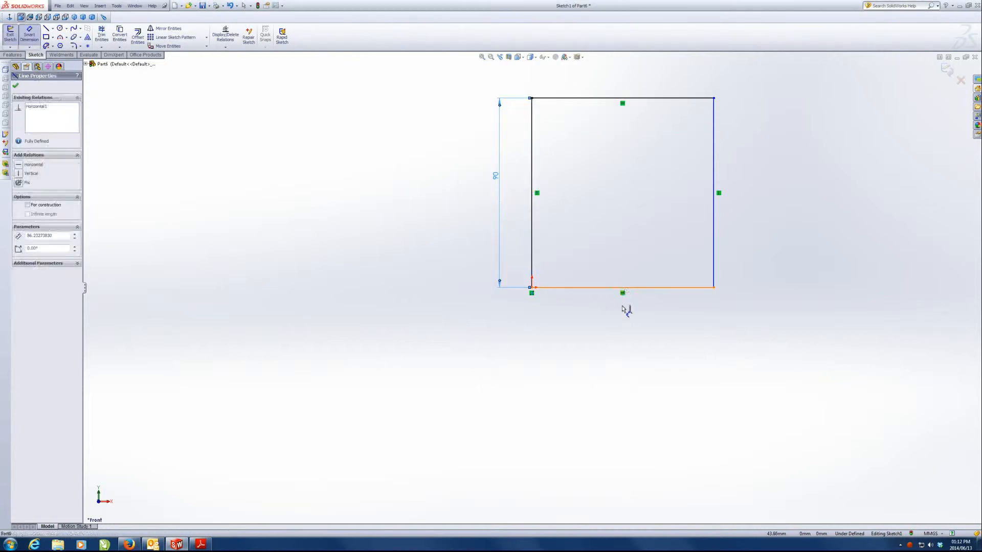
pyautogui.click(624, 310)
pyautogui.write('90')
pyautogui.press('Return')
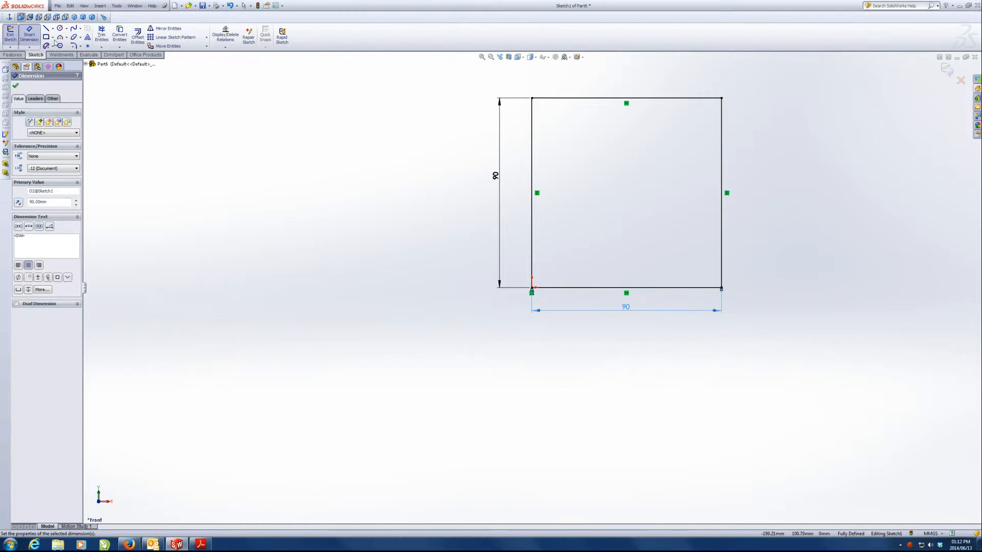
# Step: Sketch a slightly slanted line about 78 mm long inside the upper half of the square, clear of its sides
pyautogui.click(46, 29)
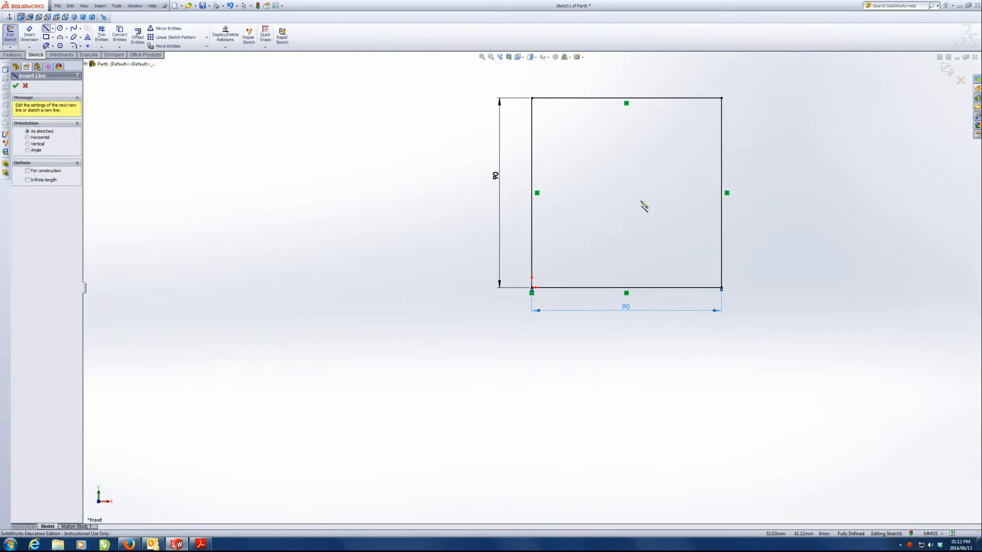
pyautogui.click(543, 178)
pyautogui.click(707, 159)
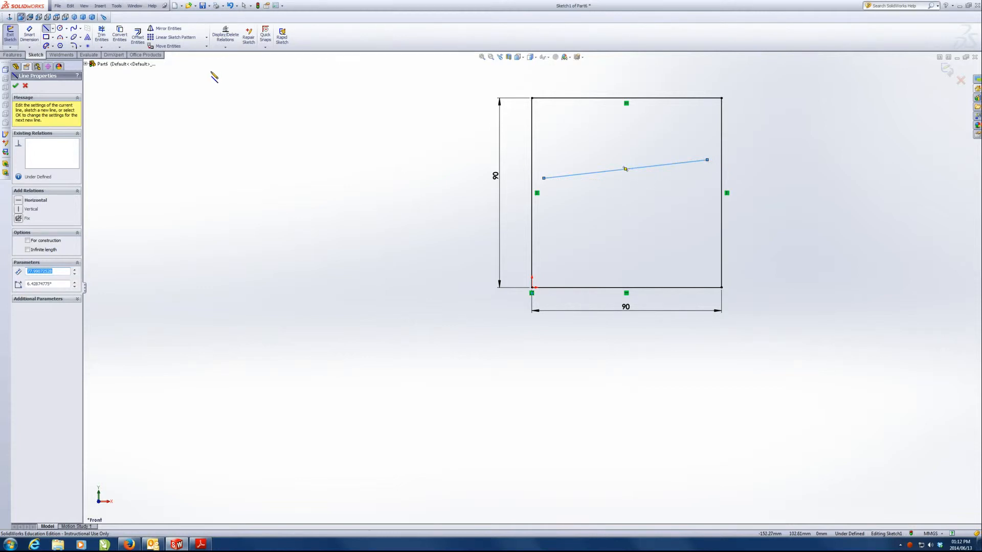
pyautogui.click(46, 30)
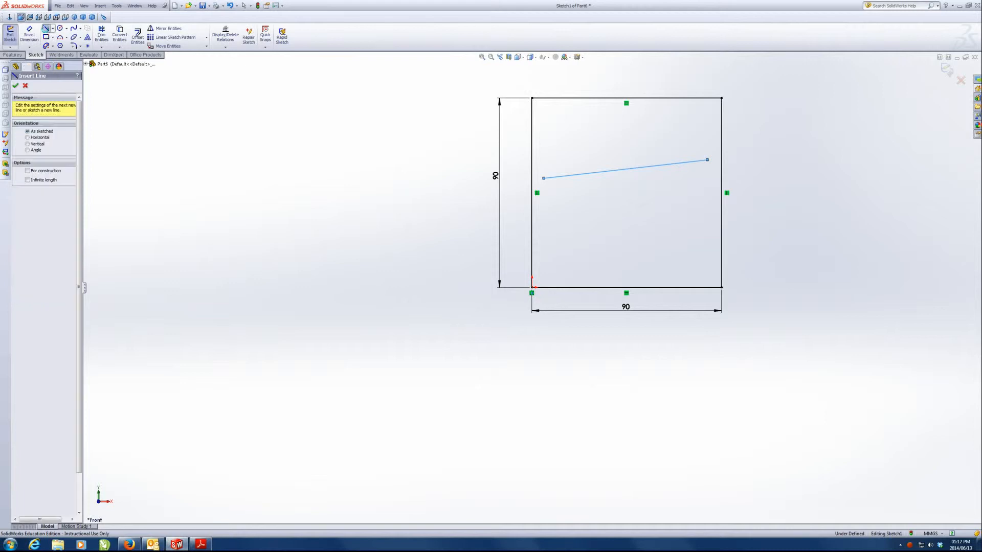
pyautogui.click(803, 180)
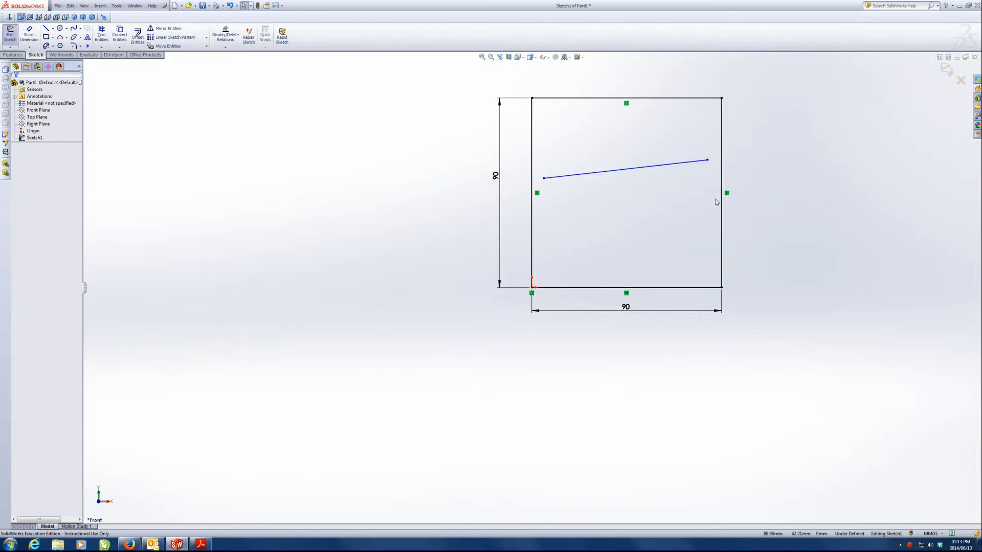
# Step: Add a Horizontal relation to the slanted line inside the square
pyautogui.click(652, 172)
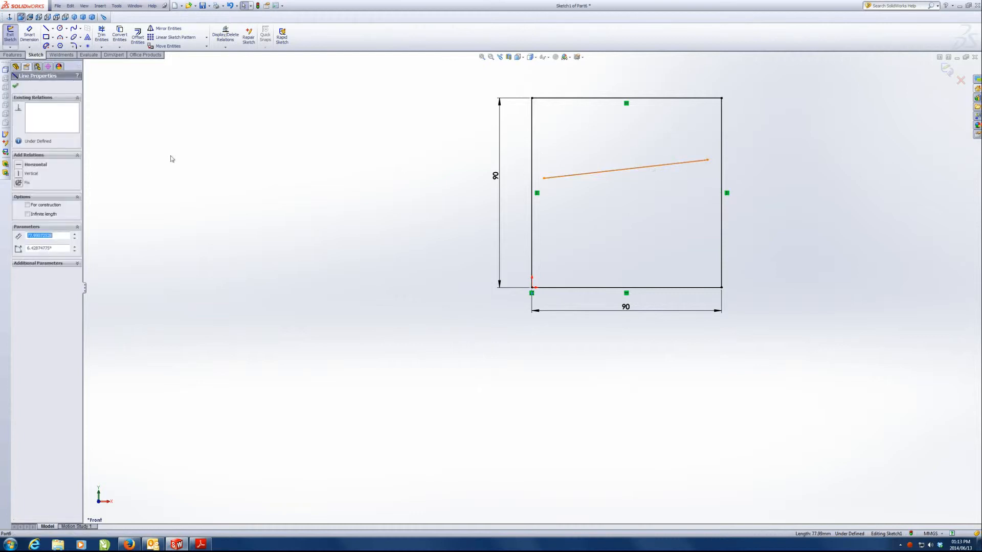
pyautogui.click(24, 167)
pyautogui.click(238, 158)
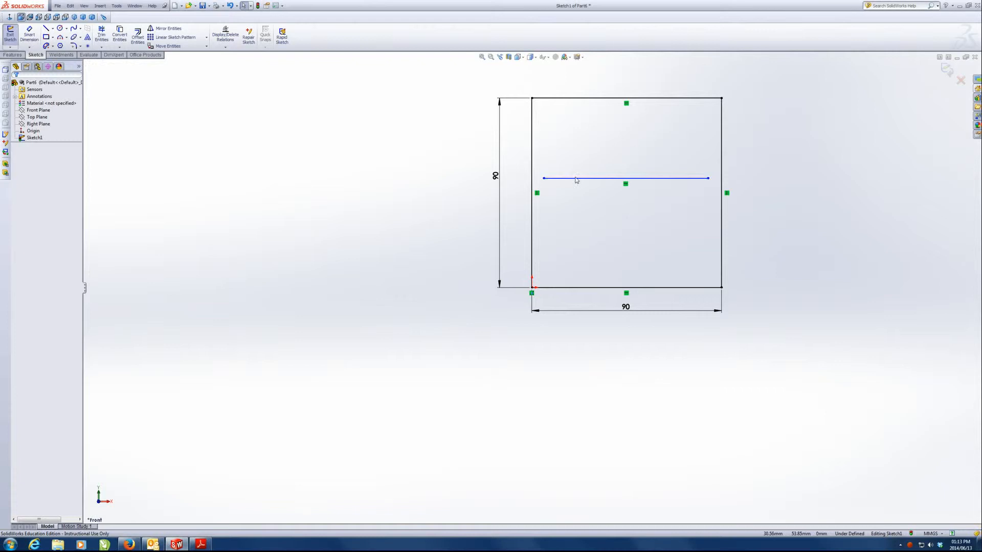
# Step: Add a Midpoint relation between the inner line's left endpoint and the square's left side
pyautogui.click(544, 178)
pyautogui.keyDown('ctrl'); pyautogui.click(533, 182); pyautogui.keyUp('ctrl')
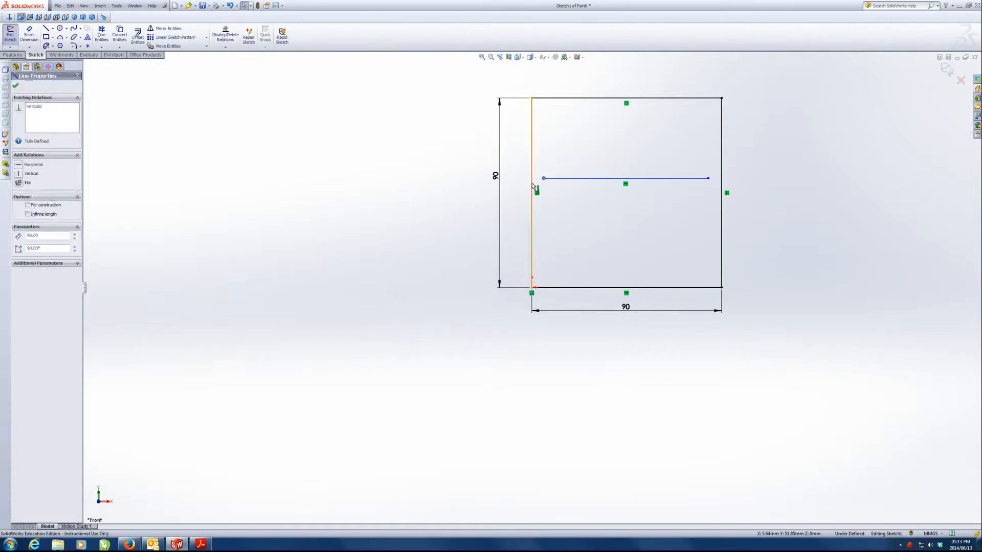
pyautogui.click(23, 210)
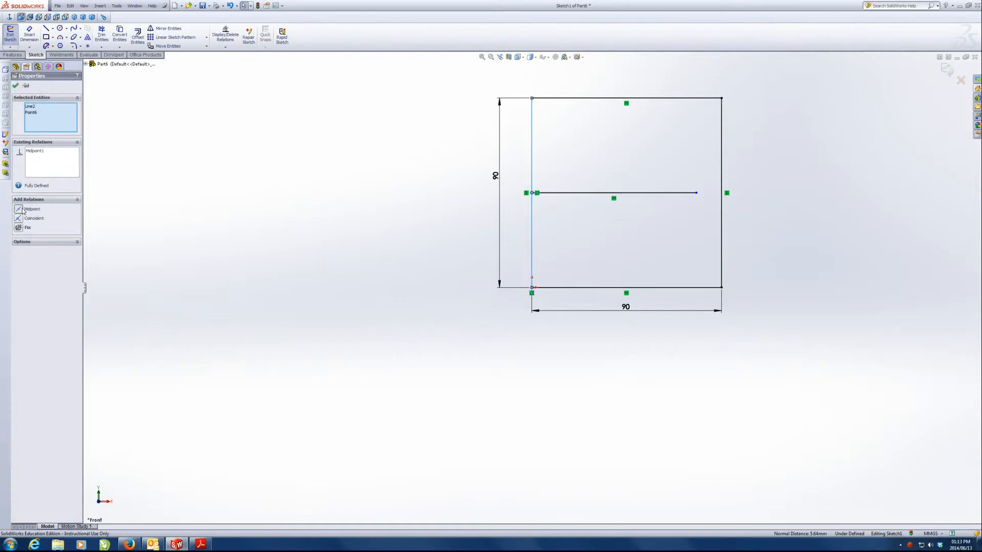
pyautogui.click(285, 191)
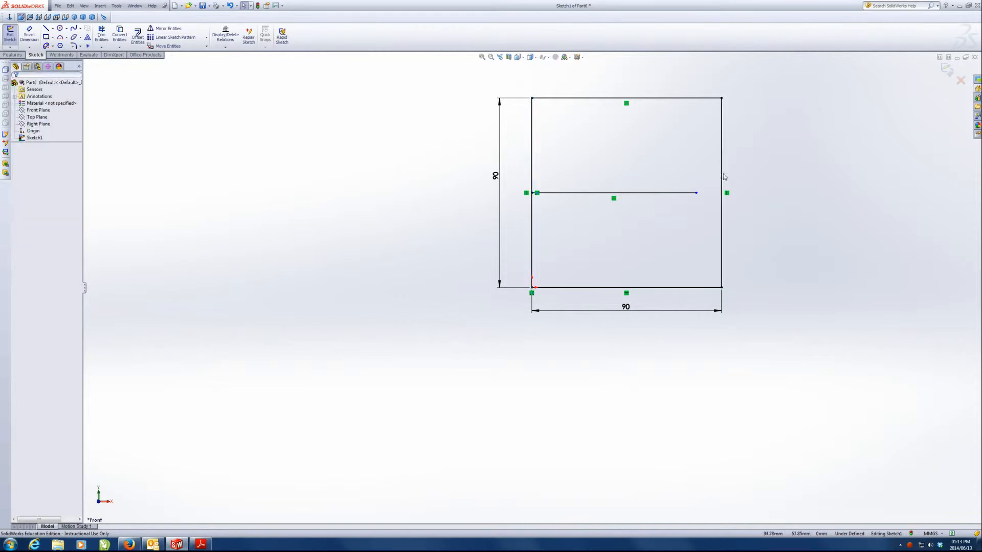
pyautogui.click(696, 193)
pyautogui.click(722, 193)
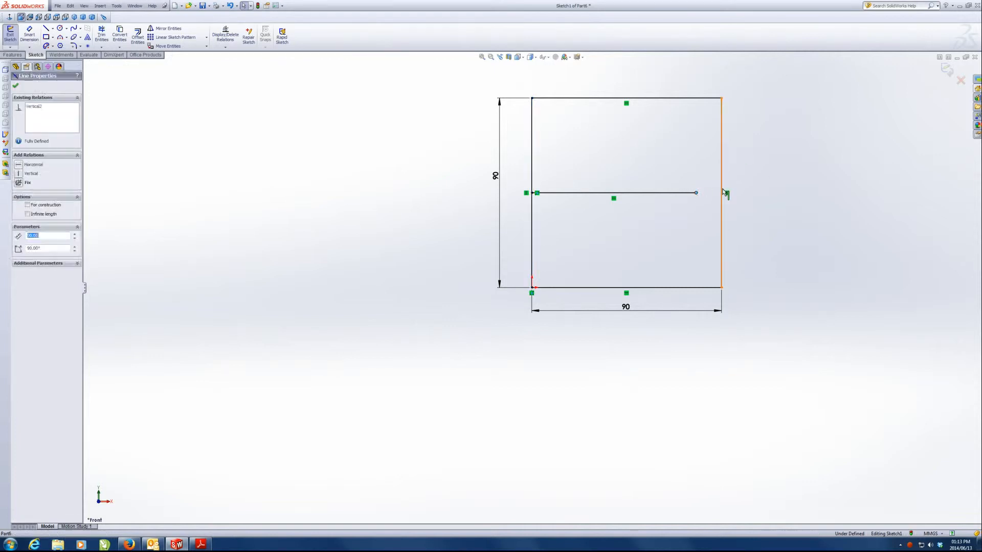
pyautogui.press('super')
pyautogui.click(313, 208)
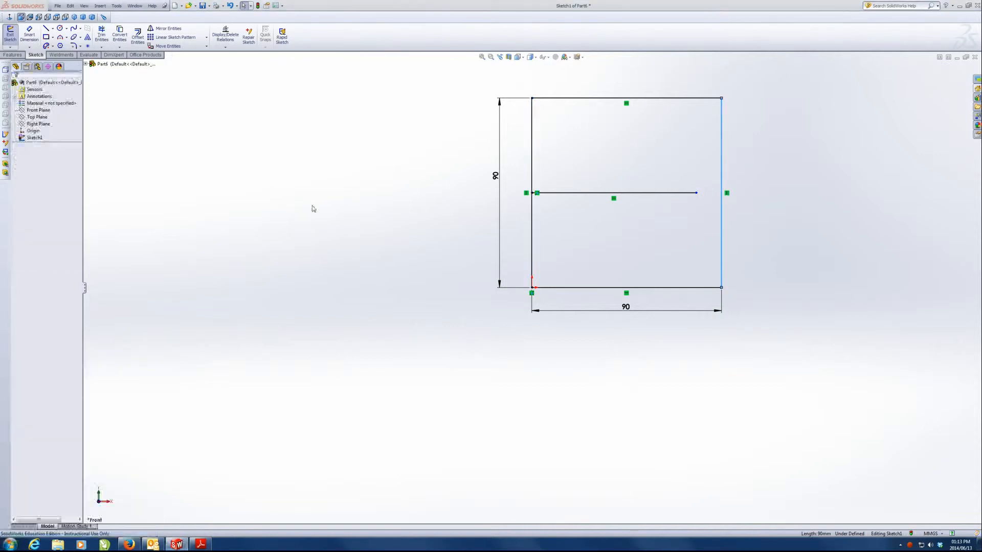
# Step: Add a Midpoint relation between the inner line's right endpoint and the square's right side
pyautogui.click(696, 193)
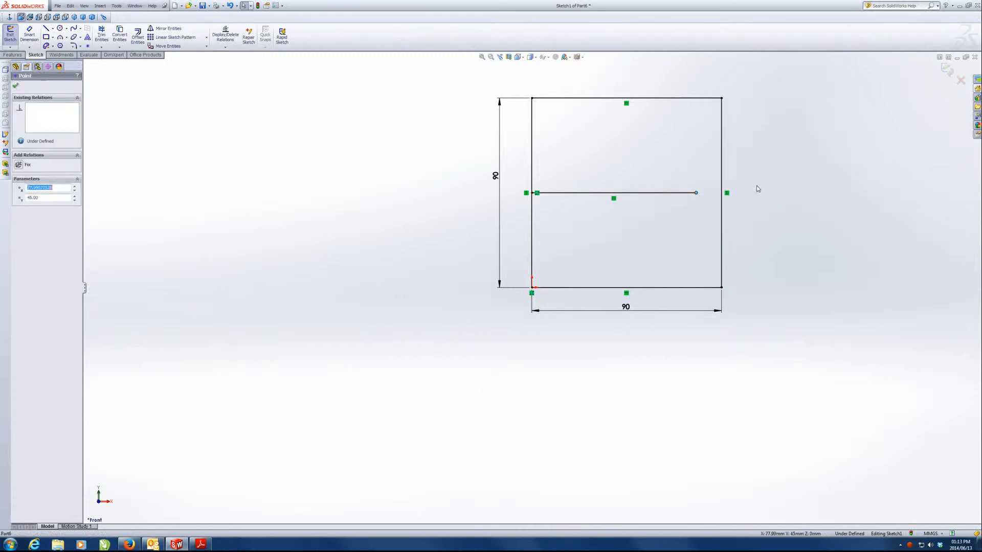
pyautogui.keyDown('ctrl'); pyautogui.click(721, 193); pyautogui.keyUp('ctrl')
pyautogui.click(22, 209)
pyautogui.click(144, 213)
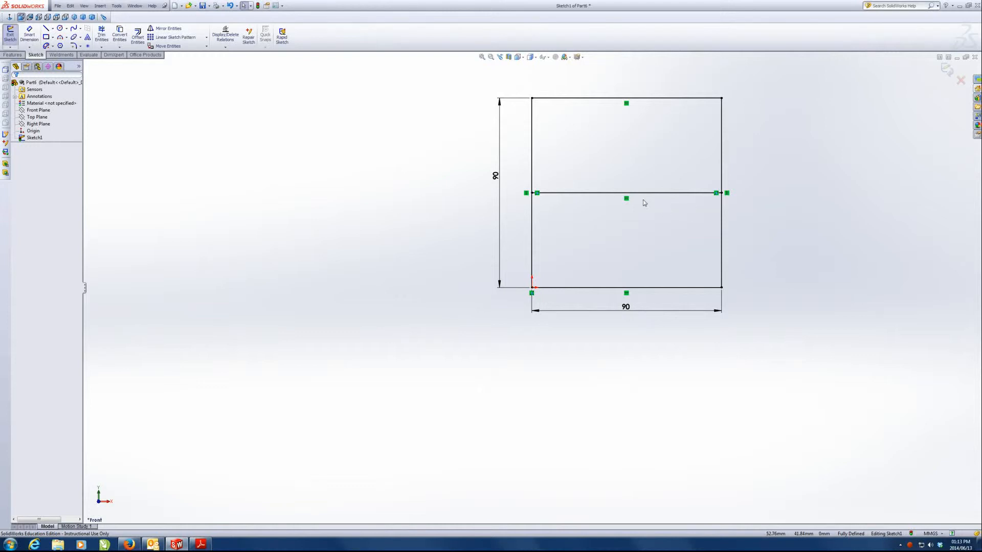
# Step: Draw a vertical line from the midpoint of the square's top edge to the midpoint of its bottom edge
pyautogui.click(46, 28)
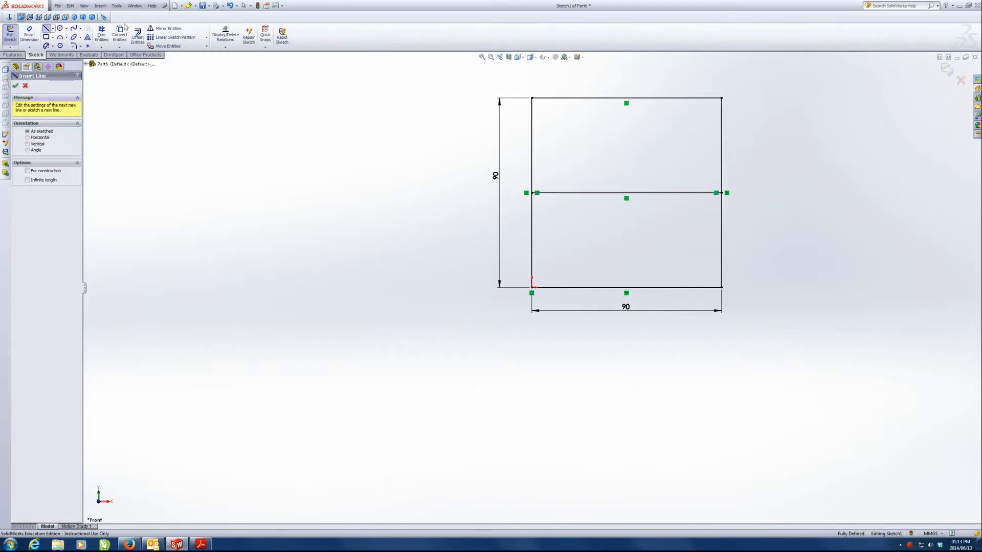
pyautogui.click(626, 97)
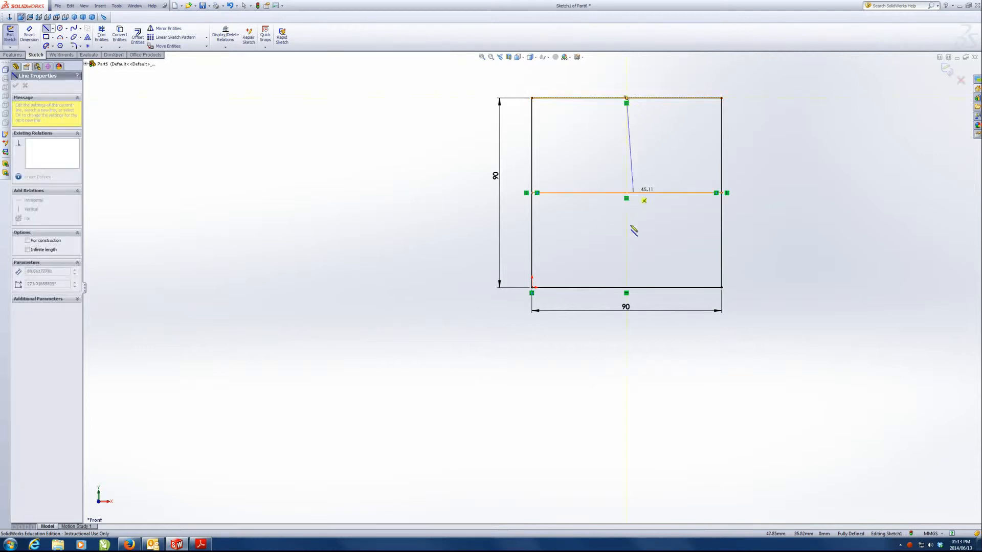
pyautogui.click(626, 287)
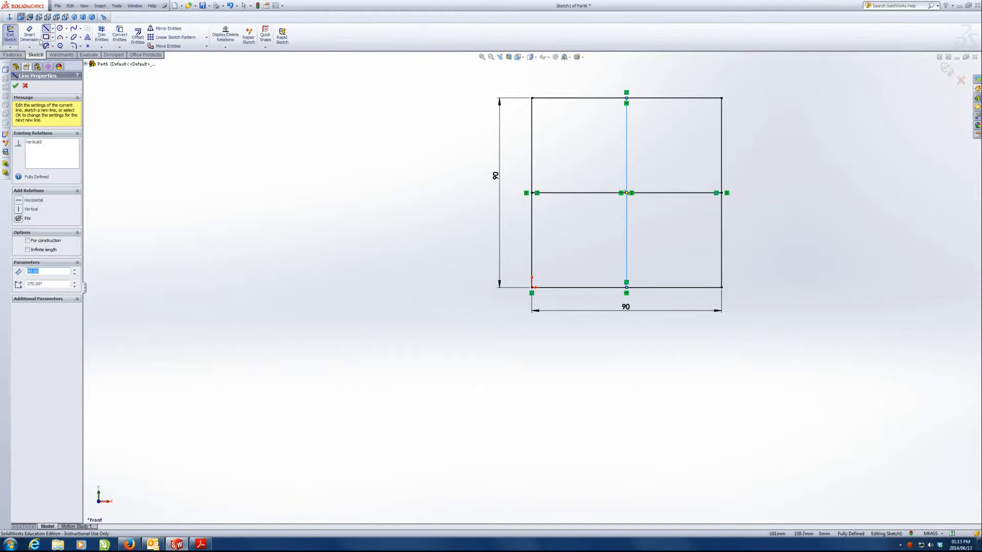
pyautogui.click(45, 29)
pyautogui.click(233, 137)
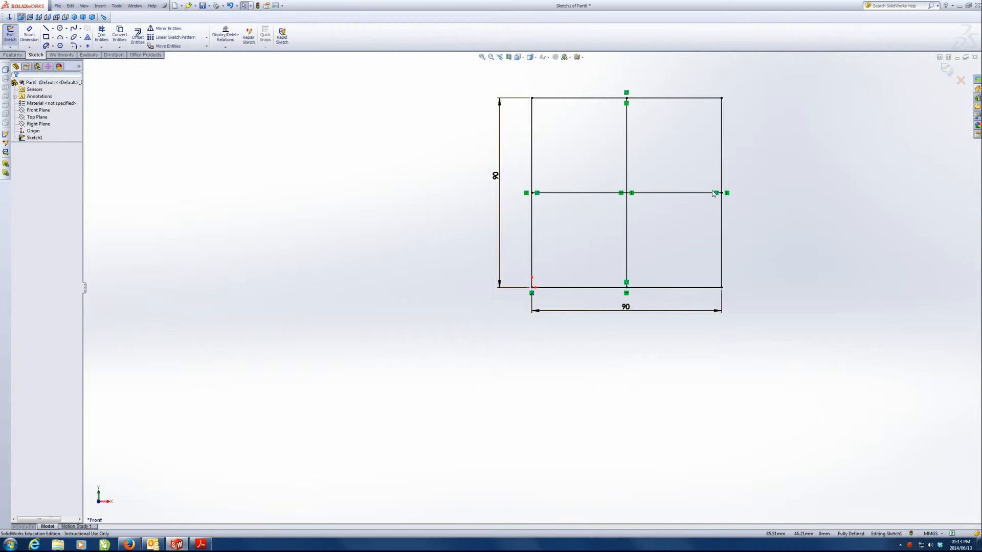
# Step: Sketch a circle with a radius of about 29 mm, centered off the crossing lines in the square's upper-left quarter
pyautogui.click(59, 28)
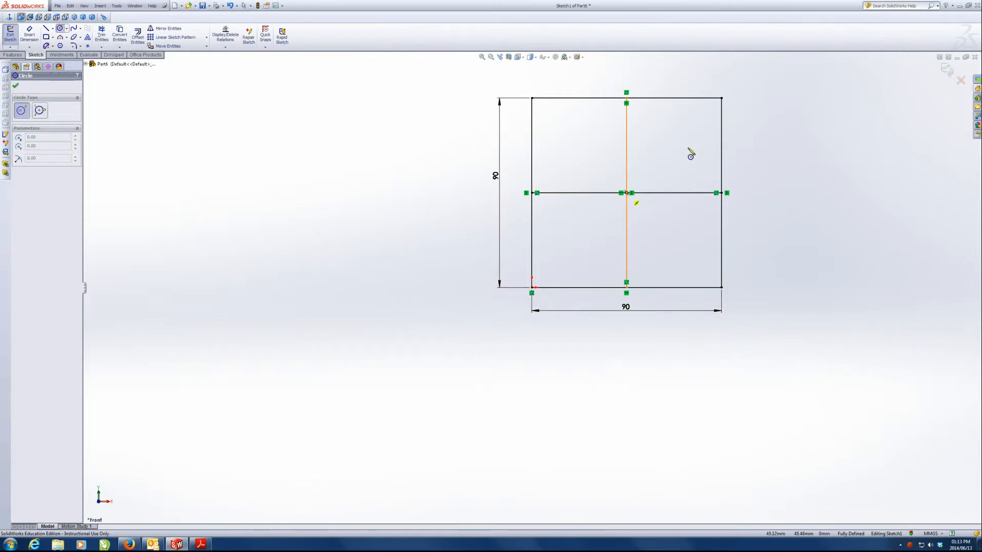
pyautogui.click(597, 169)
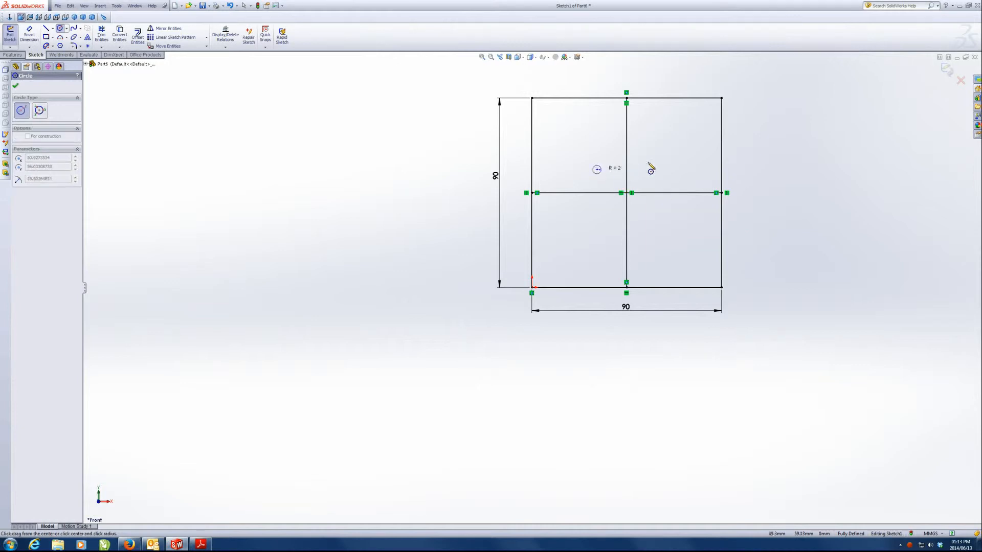
pyautogui.click(659, 169)
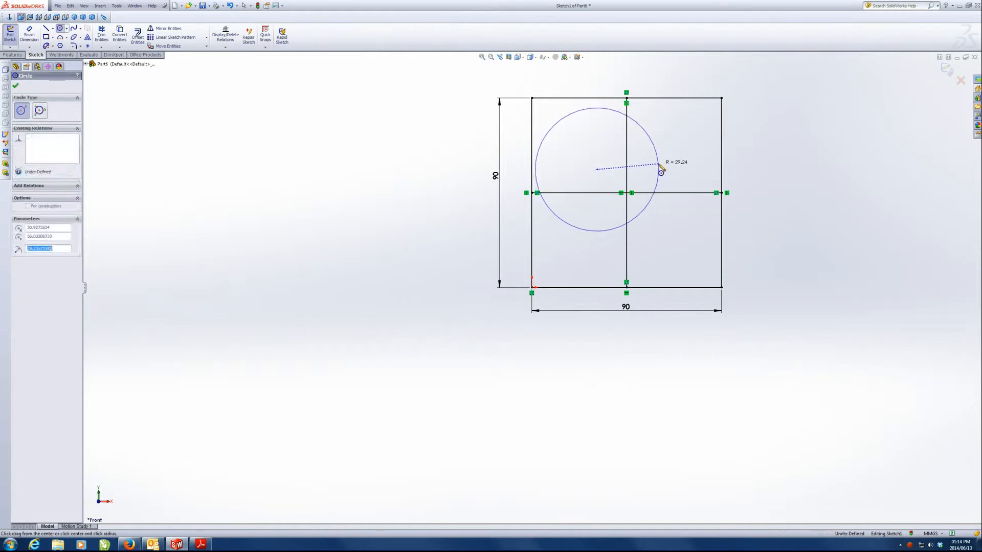
pyautogui.click(60, 28)
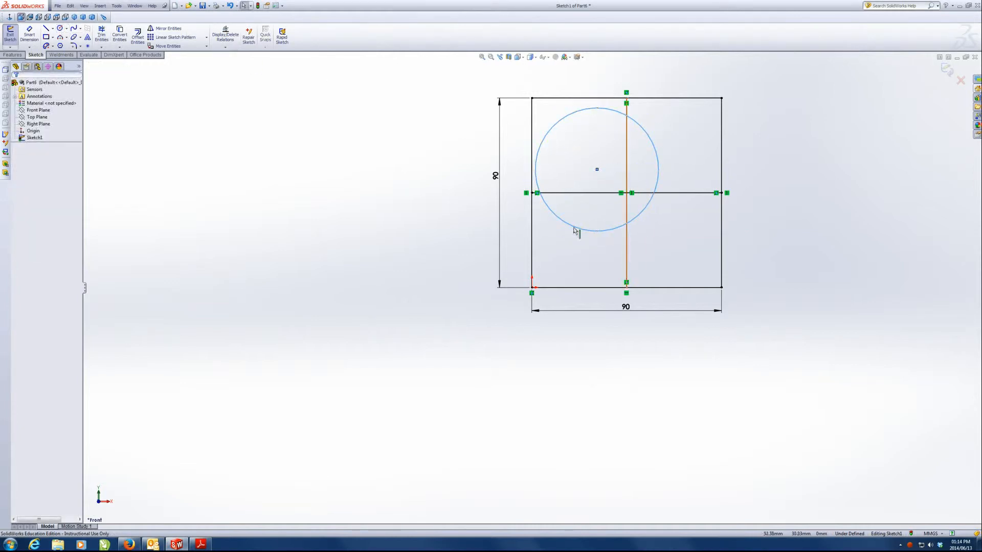
# Step: Add a Coincident relation between the circle's center and the horizontal middle line
pyautogui.click(597, 169)
pyautogui.keyDown('ctrl'); pyautogui.click(611, 193); pyautogui.keyUp('ctrl')
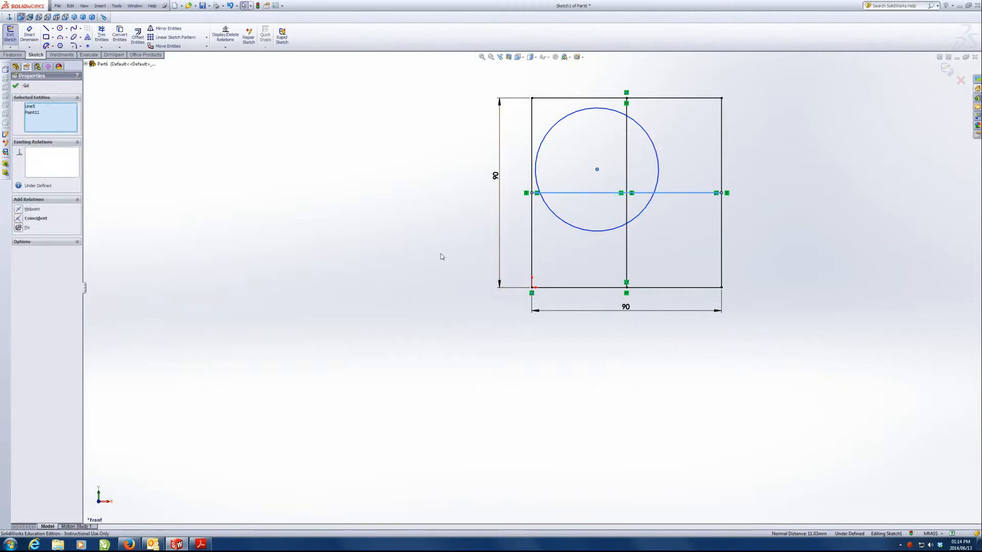
pyautogui.click(36, 218)
pyautogui.click(176, 244)
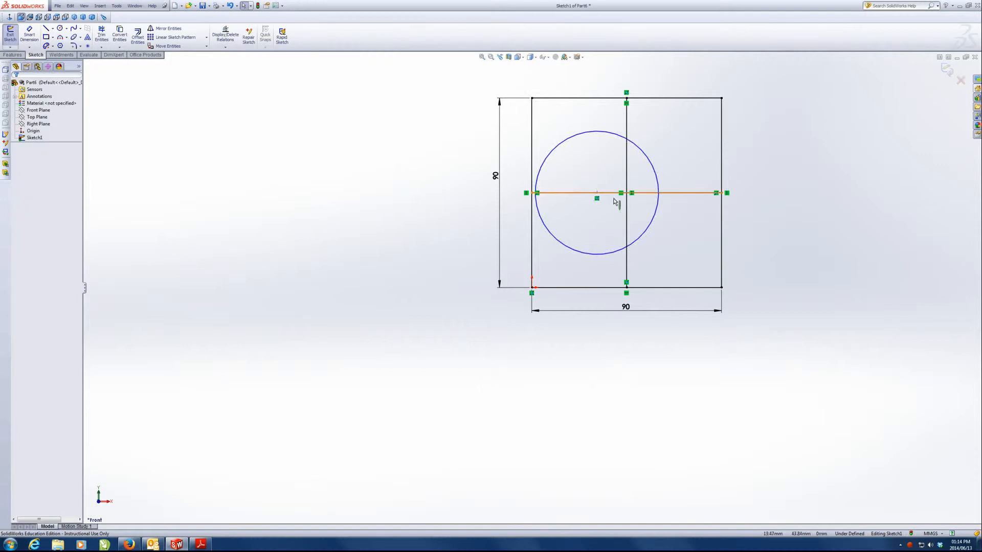
# Step: Add a Coincident relation between the circle's center and the vertical middle line
pyautogui.click(597, 193)
pyautogui.keyDown('ctrl'); pyautogui.click(627, 182); pyautogui.keyUp('ctrl')
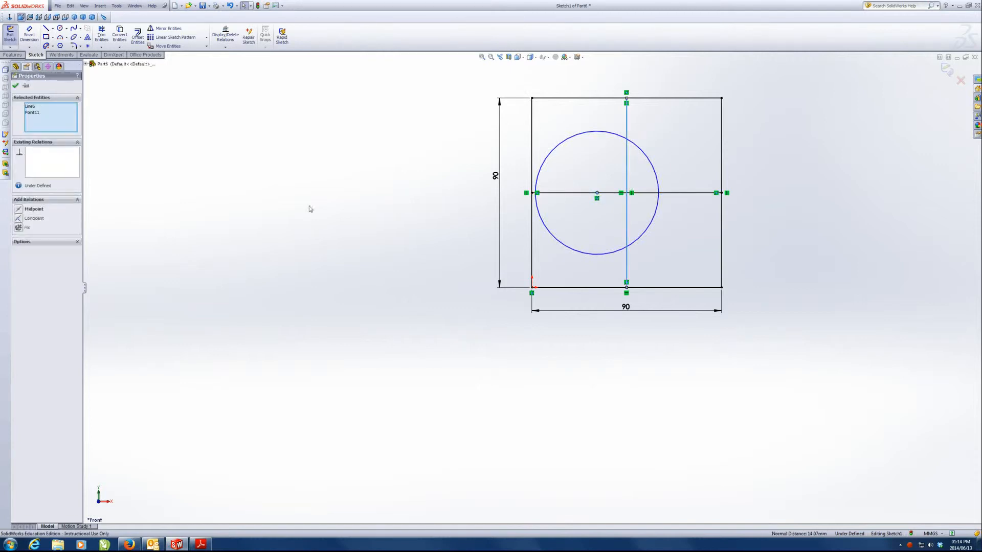
pyautogui.click(18, 220)
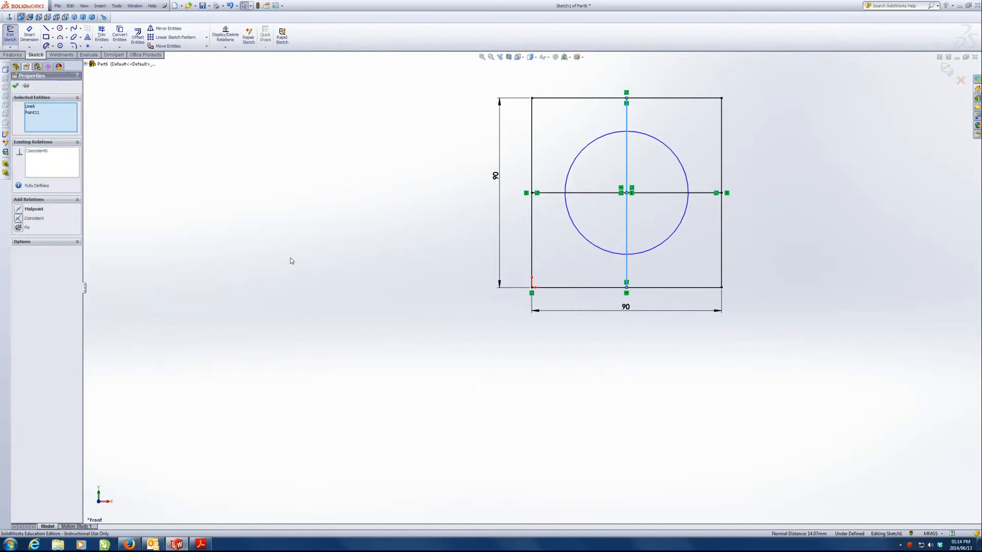
# Step: Add a Tangent relation between the circle and the square's left edge
pyautogui.click(292, 259)
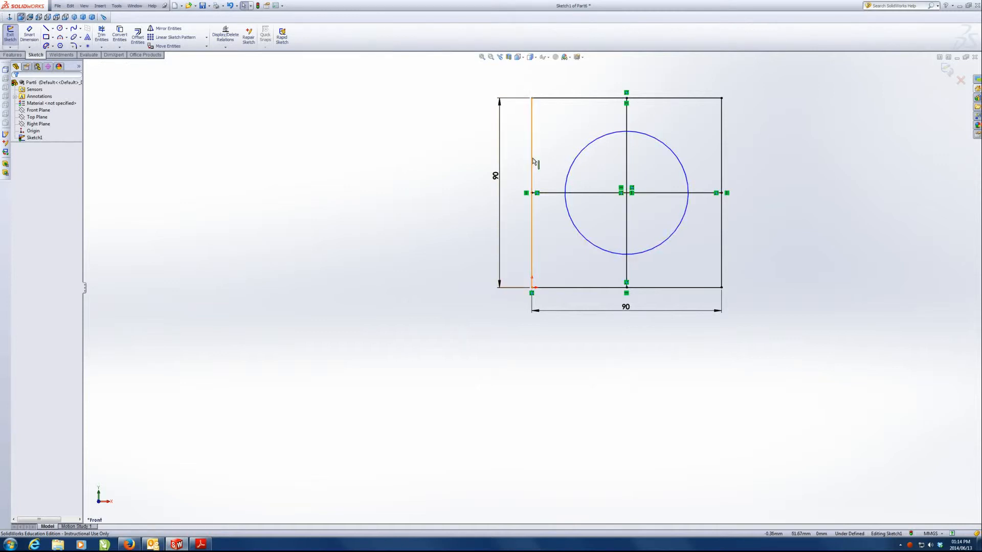
pyautogui.click(531, 132)
pyautogui.keyDown('ctrl'); pyautogui.click(572, 173); pyautogui.keyUp('ctrl')
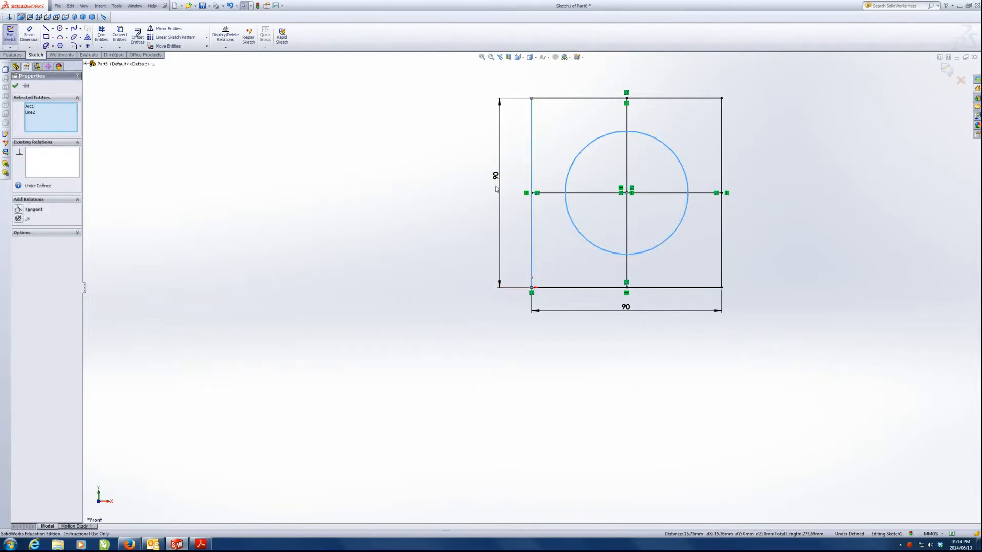
pyautogui.click(19, 209)
pyautogui.click(226, 214)
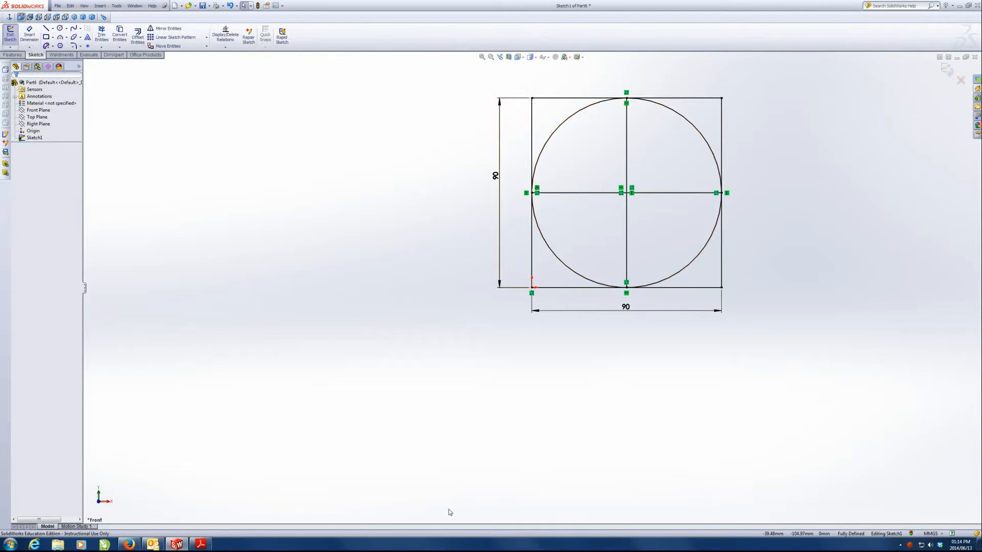
# Step: Move the square's vertical 90 mm dimension closer to its left edge
pyautogui.scroll(1, 649, 194)
pyautogui.scroll(-3, 538, 294)
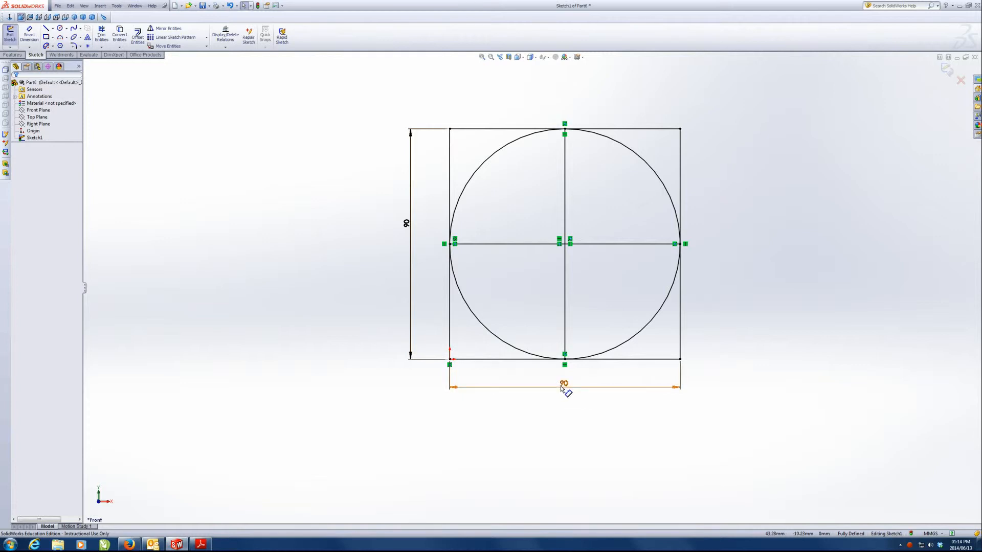
pyautogui.moveTo(406, 221); pyautogui.dragTo(420, 249)
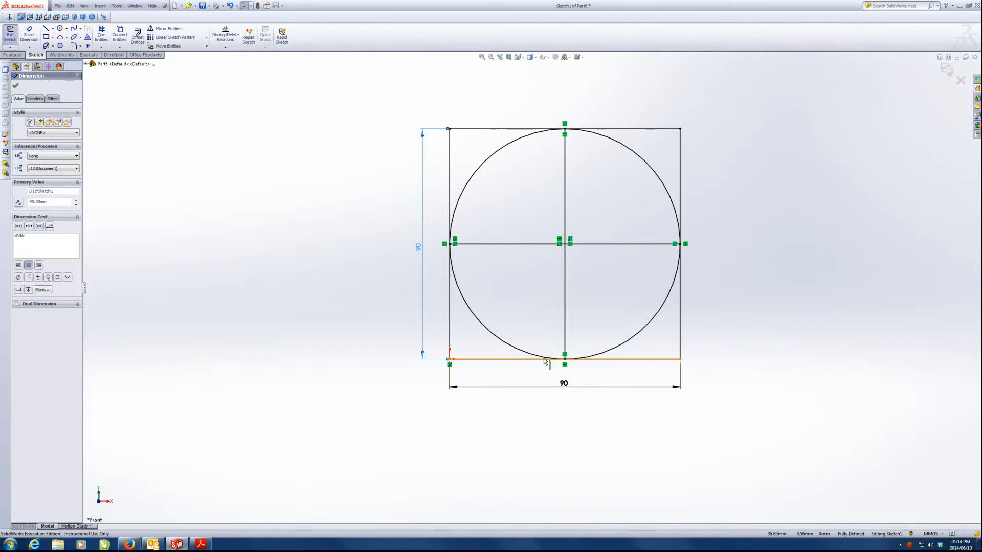
# Step: Sketch a circle with a radius of about 29 mm in the empty space to the left of the square
pyautogui.click(60, 29)
pyautogui.click(344, 251)
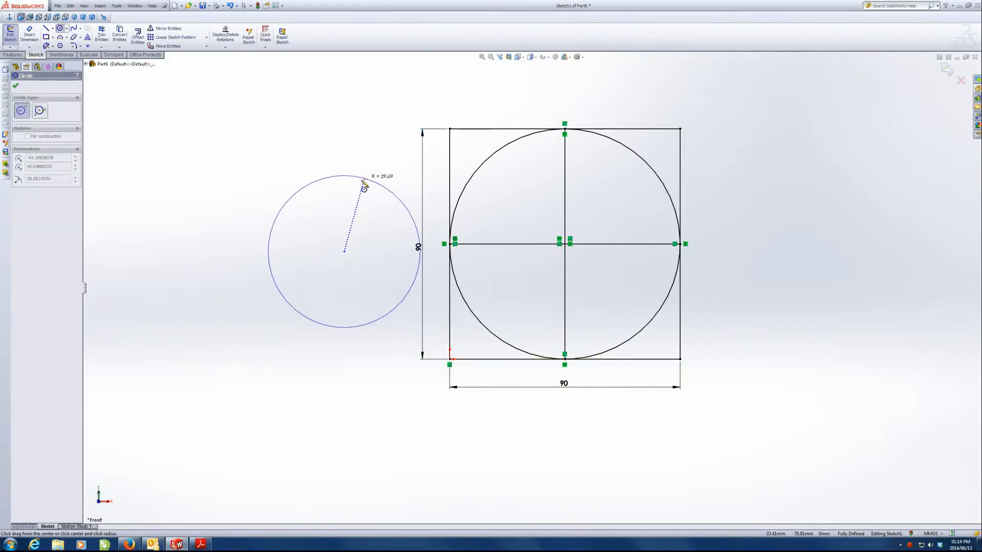
pyautogui.click(362, 181)
pyautogui.click(61, 29)
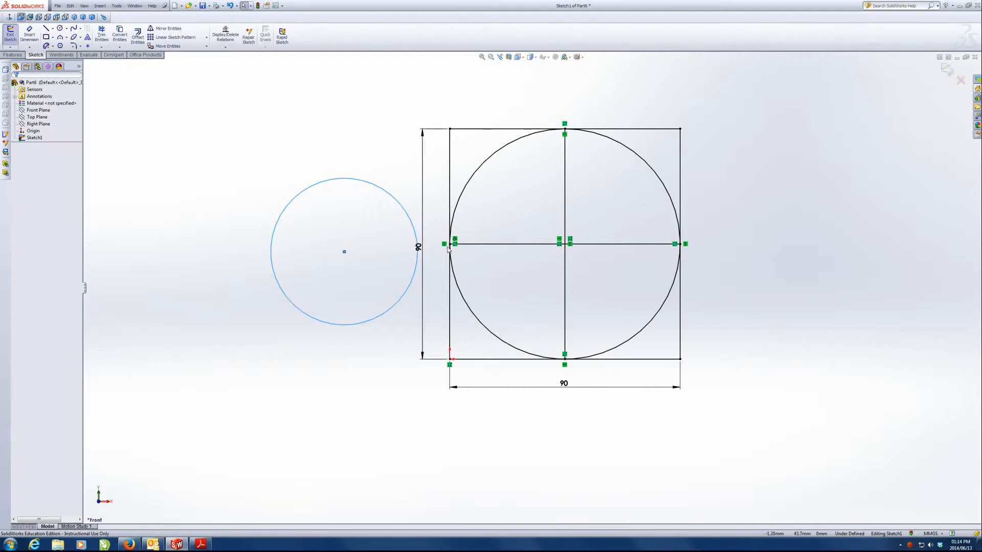
# Step: Apply a Merge relation between the new circle's center and the midpoint of the square's left edge
pyautogui.click(344, 252)
pyautogui.keyDown('ctrl'); pyautogui.click(449, 244); pyautogui.keyUp('ctrl')
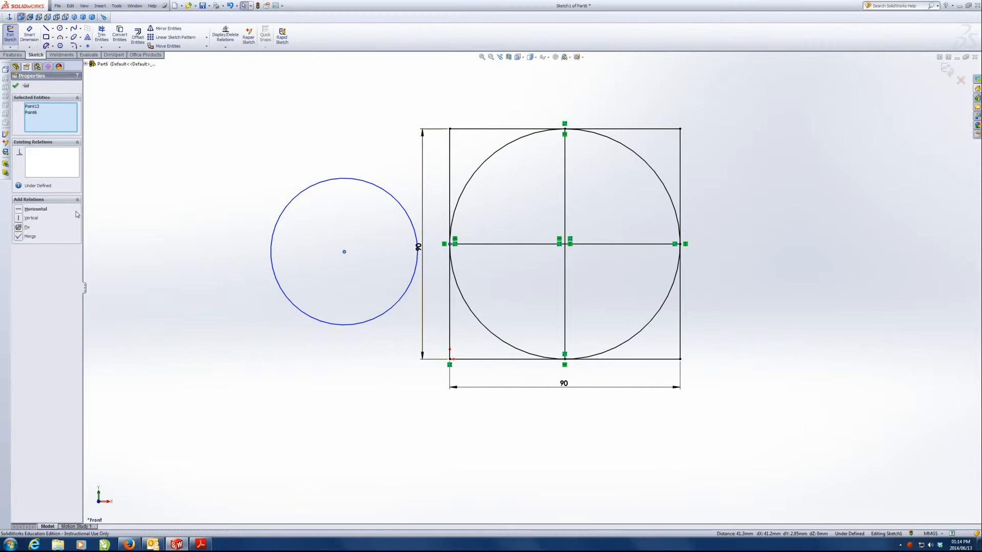
pyautogui.click(22, 238)
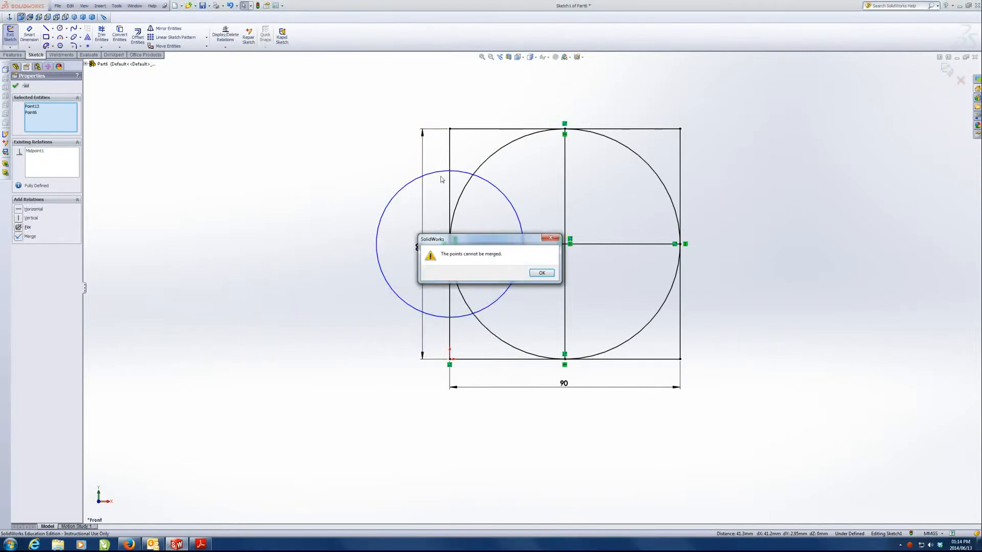
pyautogui.click(541, 273)
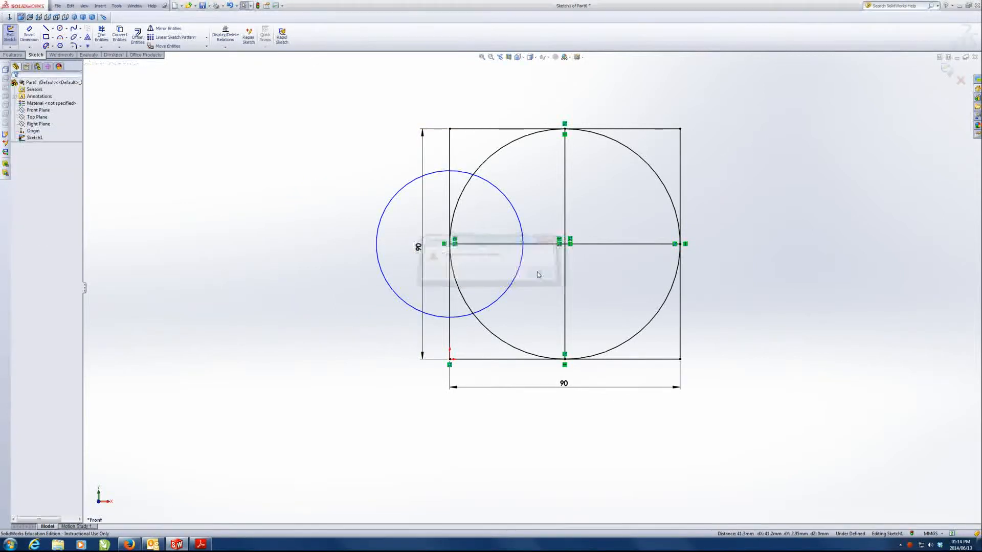
# Step: Add a Tangent relation between the circle centered on the left edge and the square's top edge
pyautogui.click(458, 129)
pyautogui.keyDown('ctrl'); pyautogui.click(459, 172); pyautogui.keyUp('ctrl')
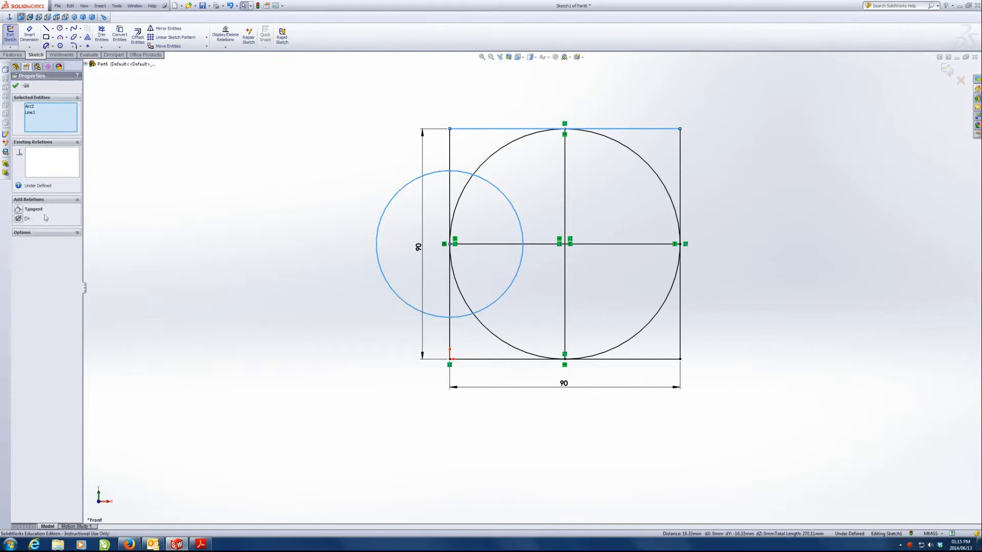
pyautogui.click(17, 210)
pyautogui.click(140, 219)
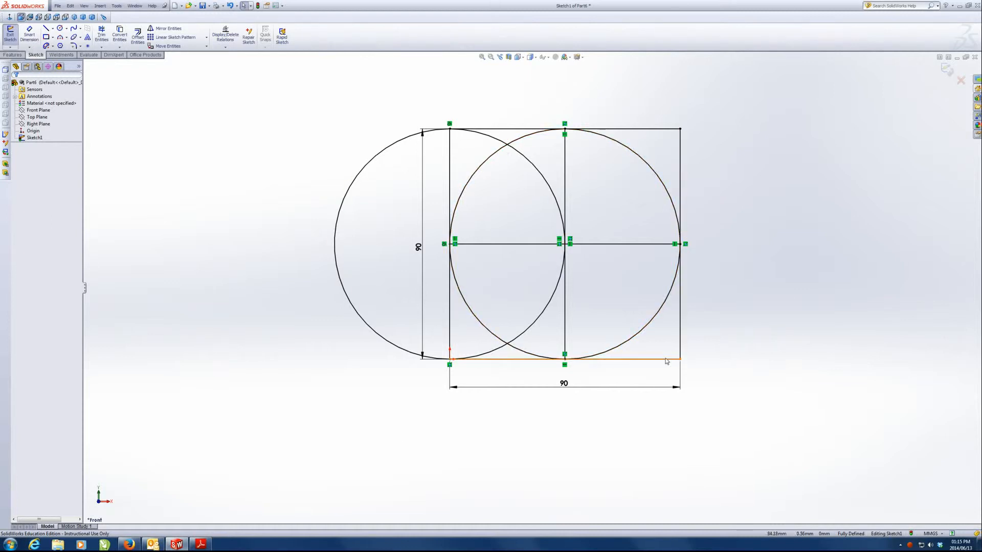
# Step: Draw three circles of 45 mm radius centered on the midpoints of the square's top, right and bottom edges, each passing through a corner
pyautogui.click(60, 28)
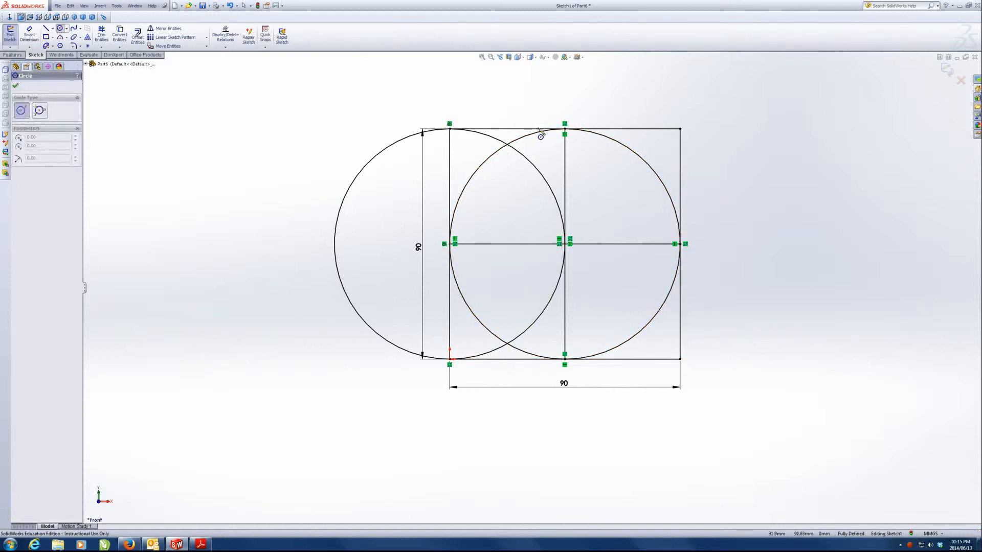
pyautogui.click(565, 129)
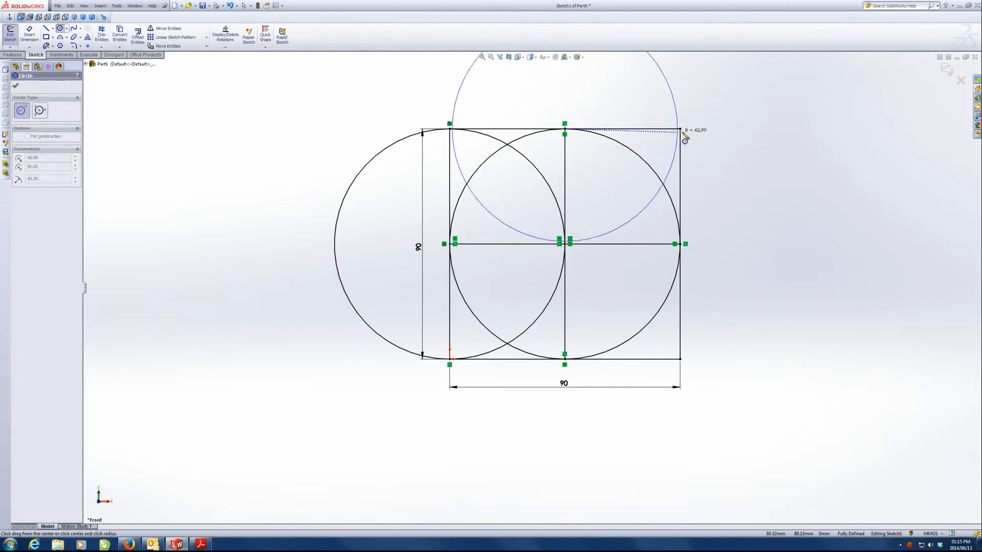
pyautogui.click(682, 129)
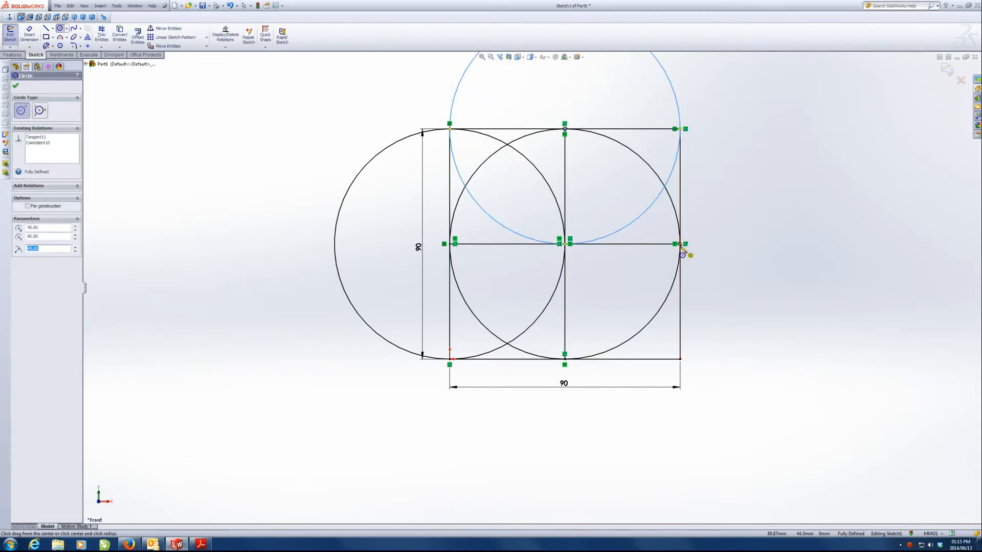
pyautogui.click(681, 244)
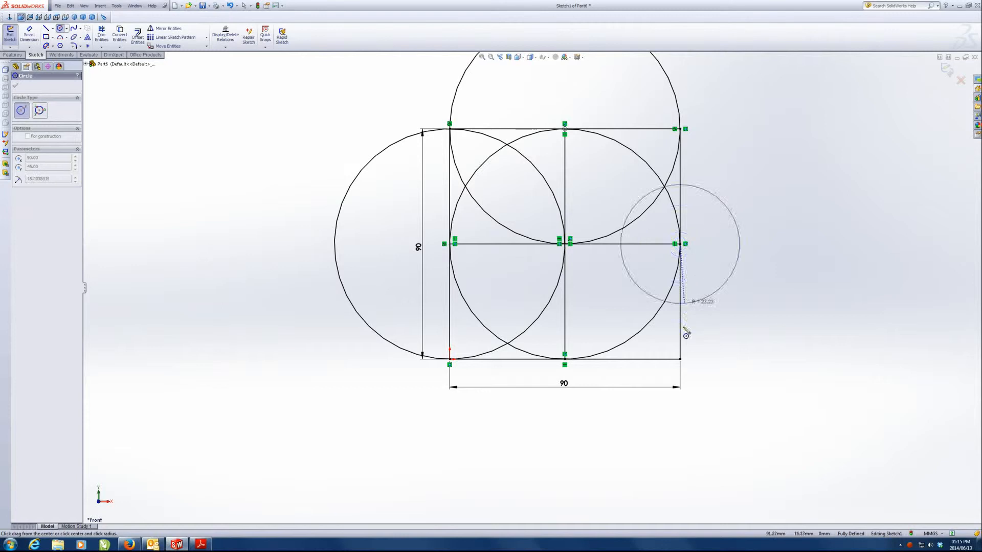
pyautogui.click(680, 359)
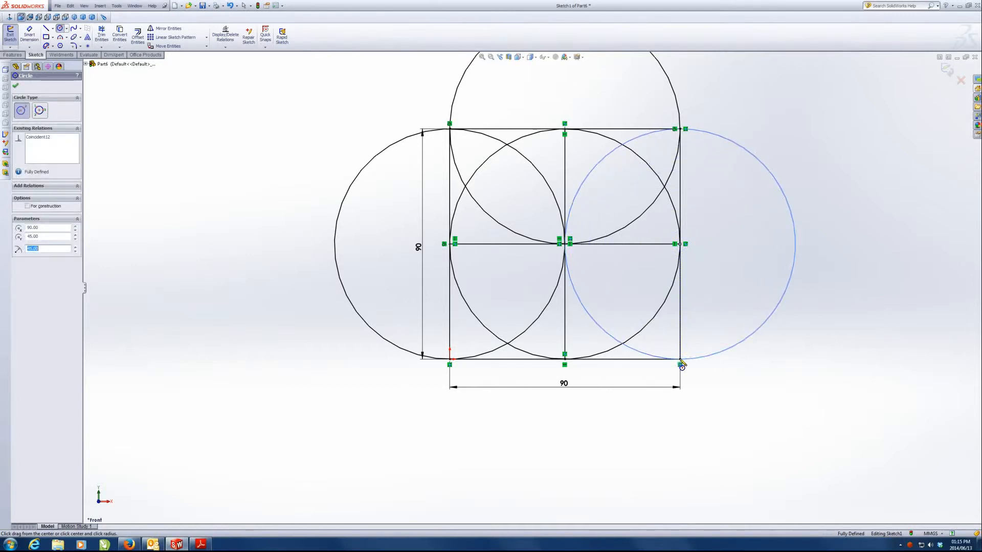
pyautogui.click(565, 360)
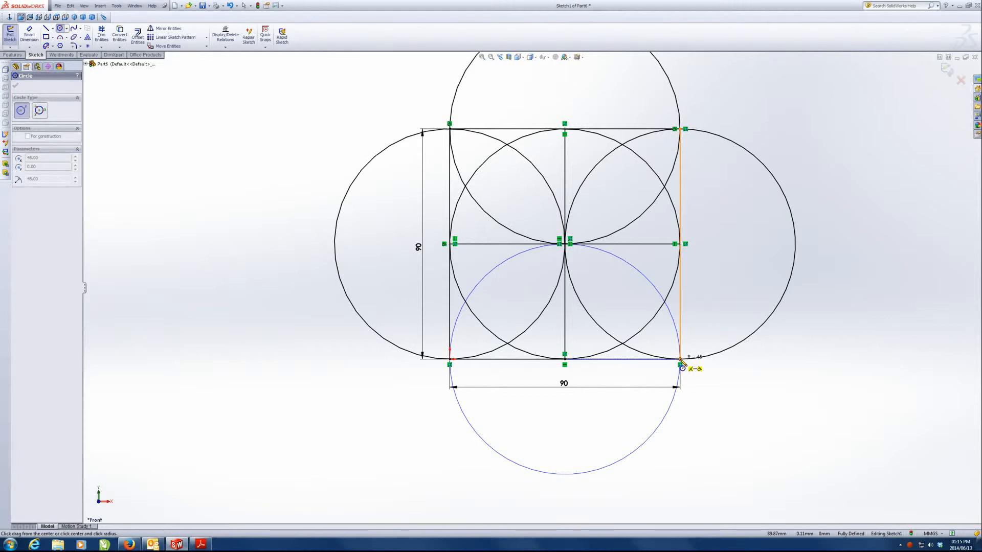
pyautogui.click(681, 361)
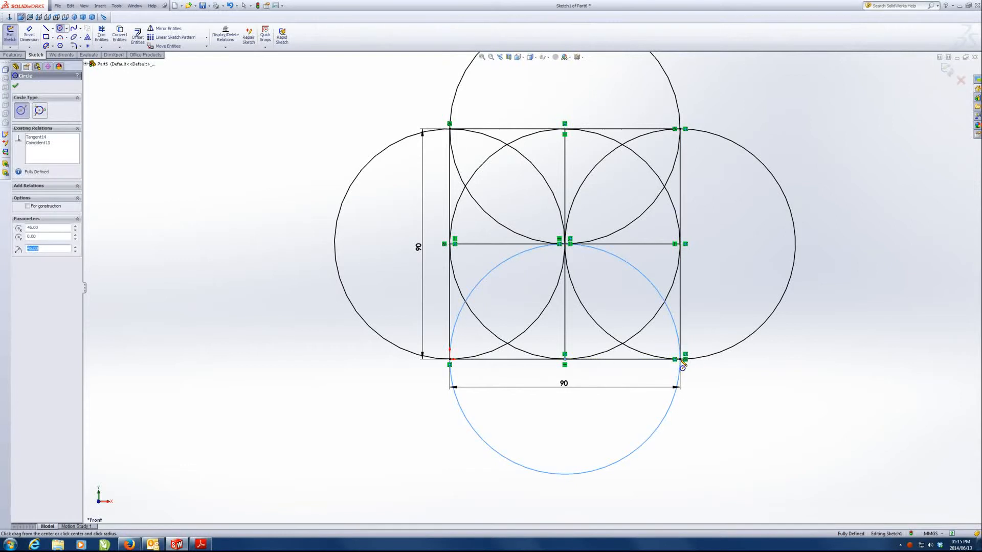
pyautogui.click(15, 85)
pyautogui.click(256, 153)
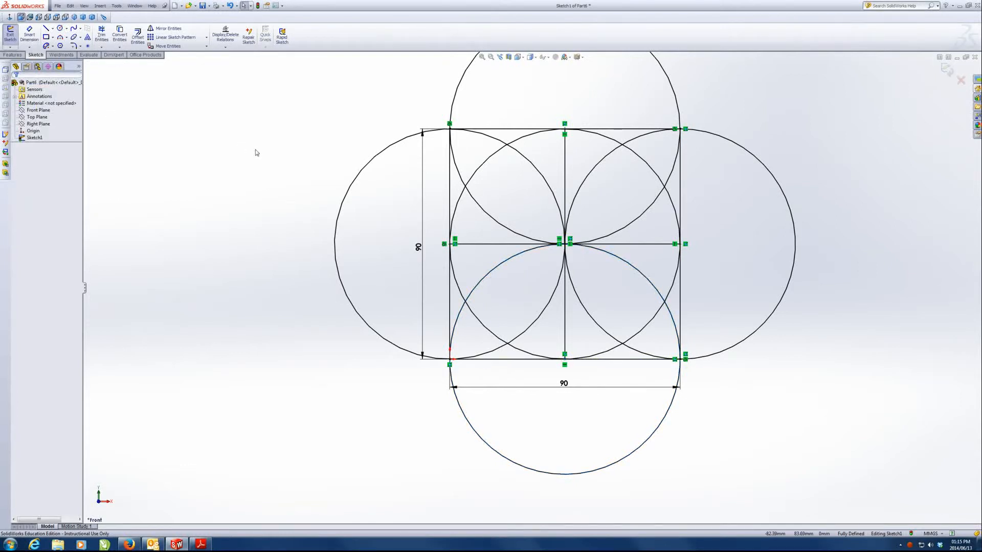
# Step: Draw a closed, irregular diamond of four lines around all the circles, clear of their outlines
pyautogui.scroll(1, 584, 286)
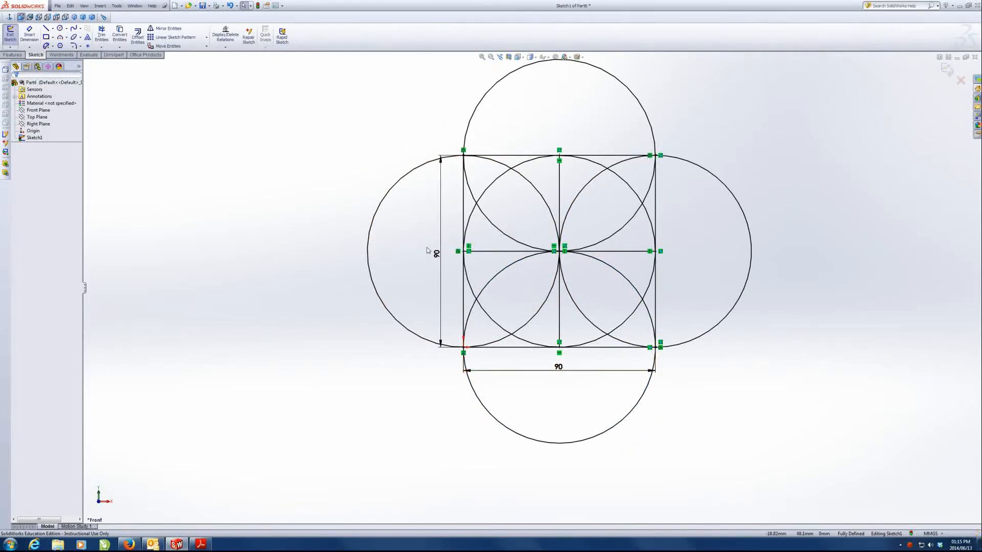
pyautogui.scroll(2, 572, 366)
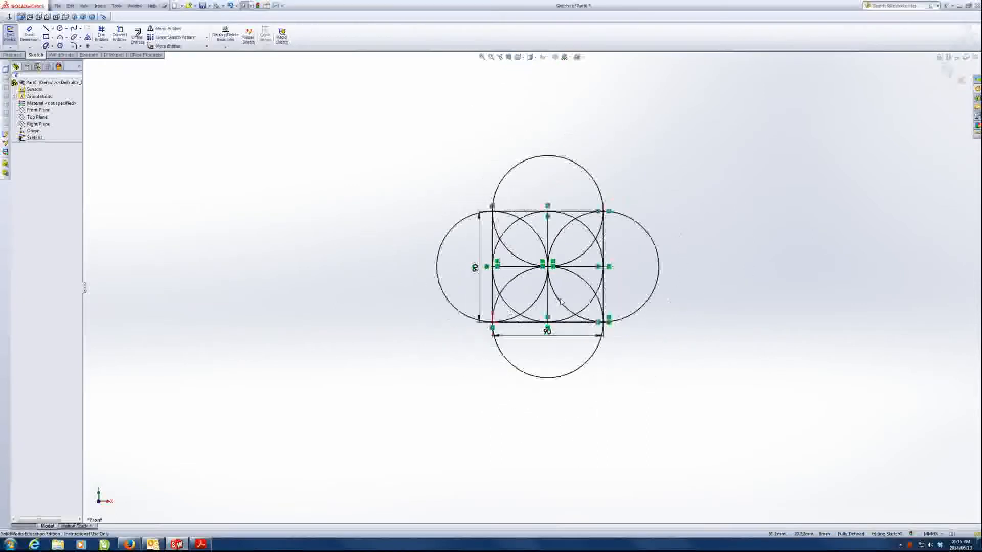
pyautogui.click(46, 28)
pyautogui.click(283, 234)
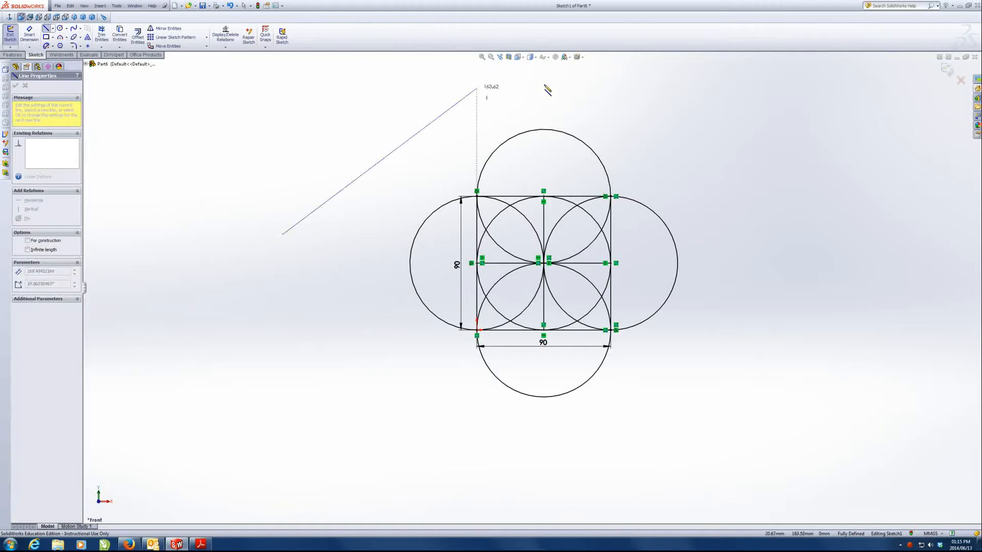
pyautogui.click(566, 84)
pyautogui.click(814, 270)
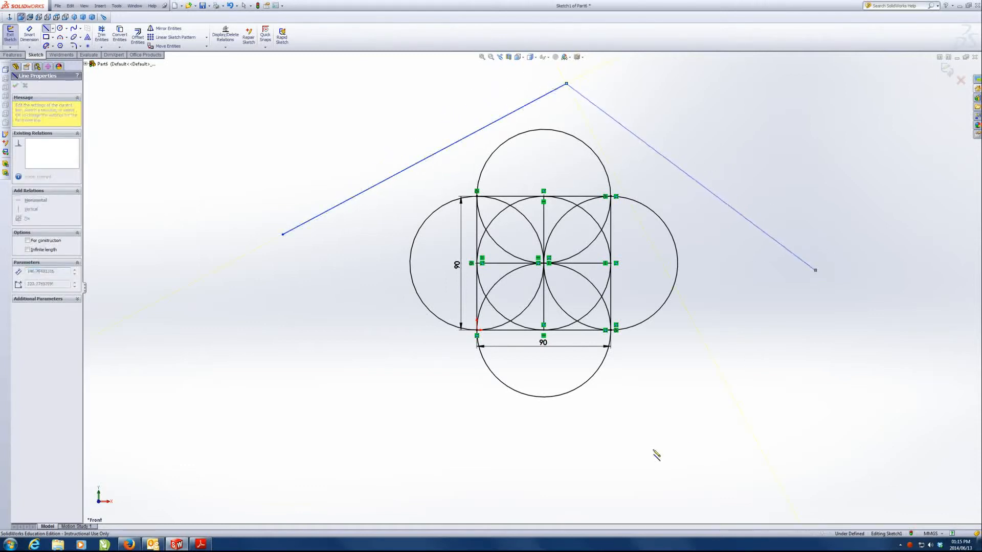
pyautogui.click(554, 472)
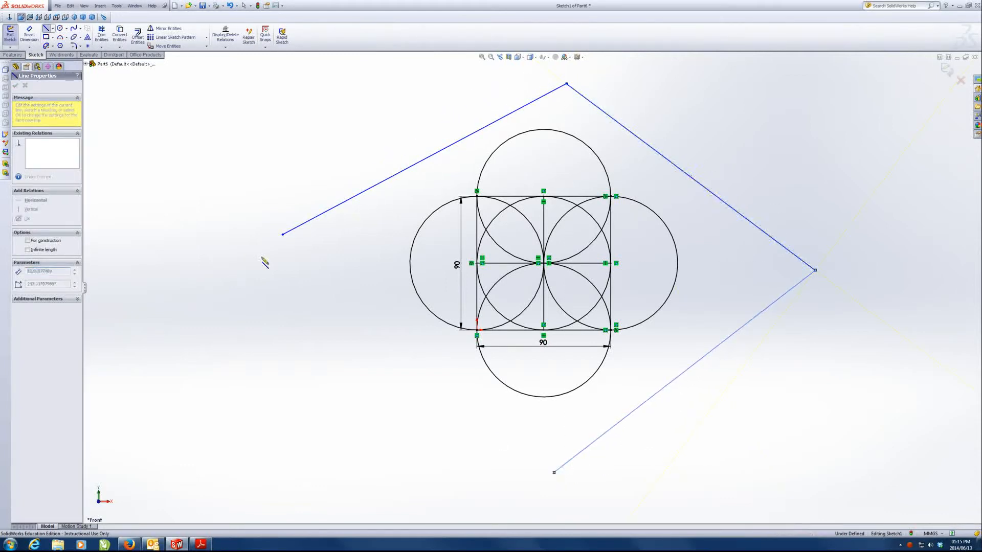
pyautogui.click(283, 234)
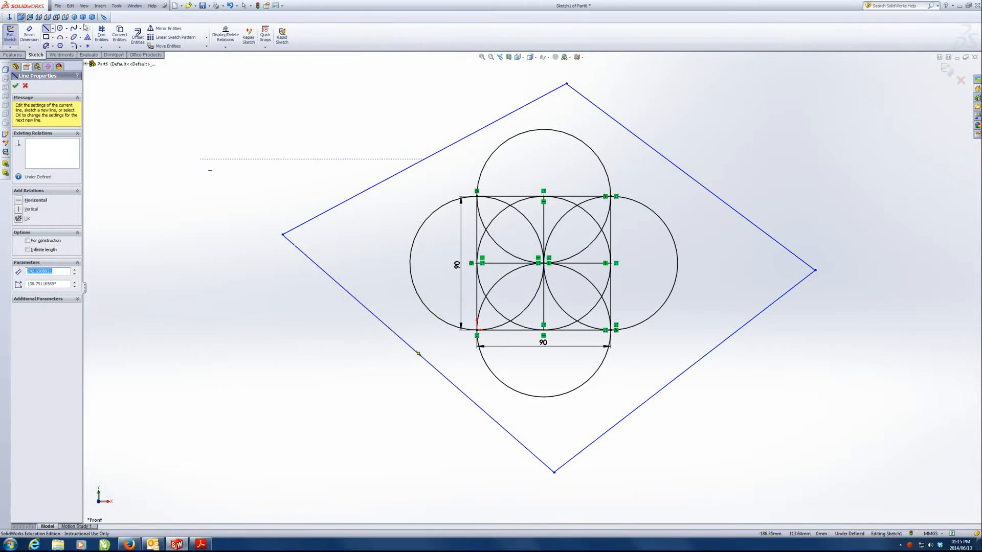
pyautogui.click(46, 29)
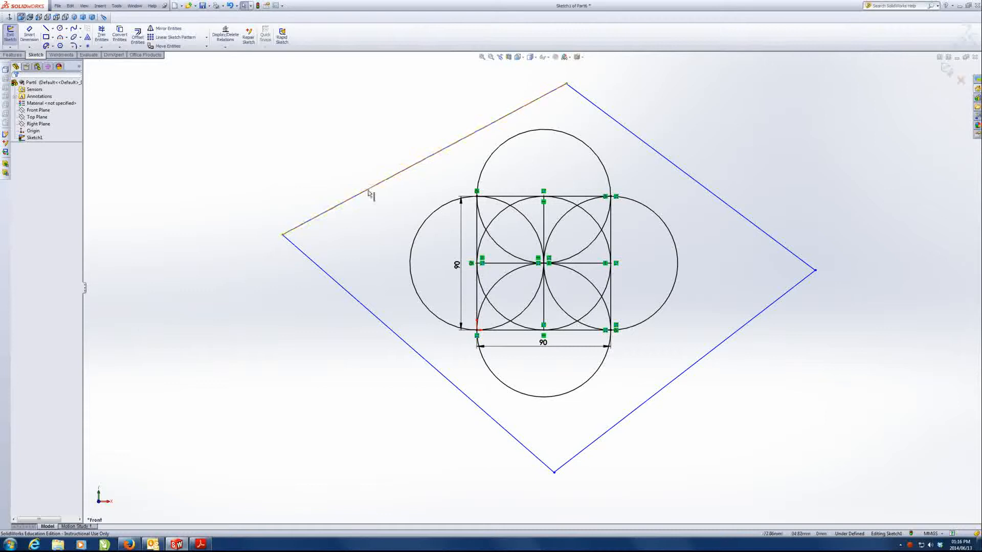
# Step: Make the diamond's upper-left line tangent to both the left circle and the top circle
pyautogui.click(390, 177)
pyautogui.keyDown('ctrl'); pyautogui.click(429, 219); pyautogui.keyUp('ctrl')
pyautogui.click(19, 210)
pyautogui.click(554, 126)
pyautogui.click(516, 143)
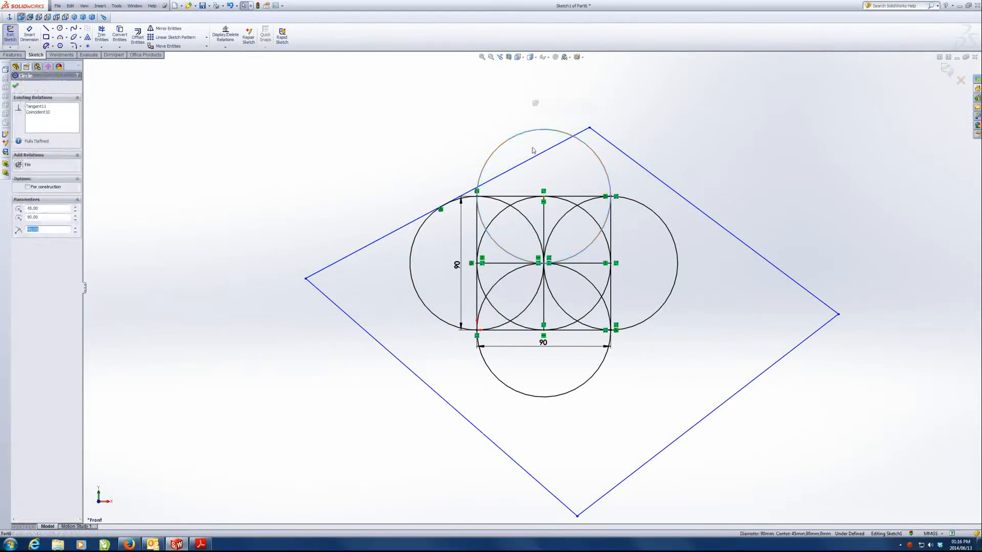
pyautogui.keyDown('ctrl'); pyautogui.click(532, 158); pyautogui.keyUp('ctrl')
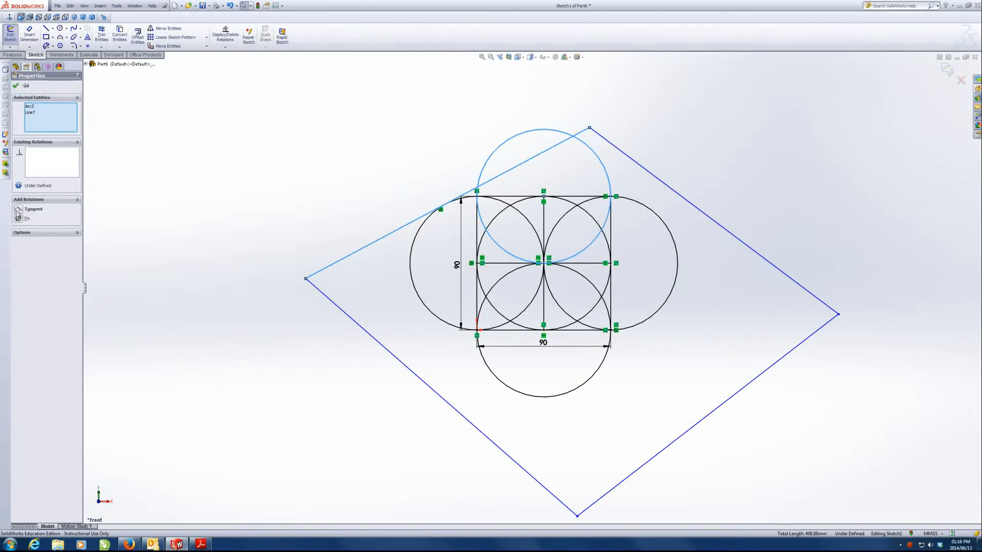
pyautogui.click(18, 209)
pyautogui.click(620, 132)
# Step: Make the diamond's upper-right line tangent to both the top circle and the right circle
pyautogui.click(596, 153)
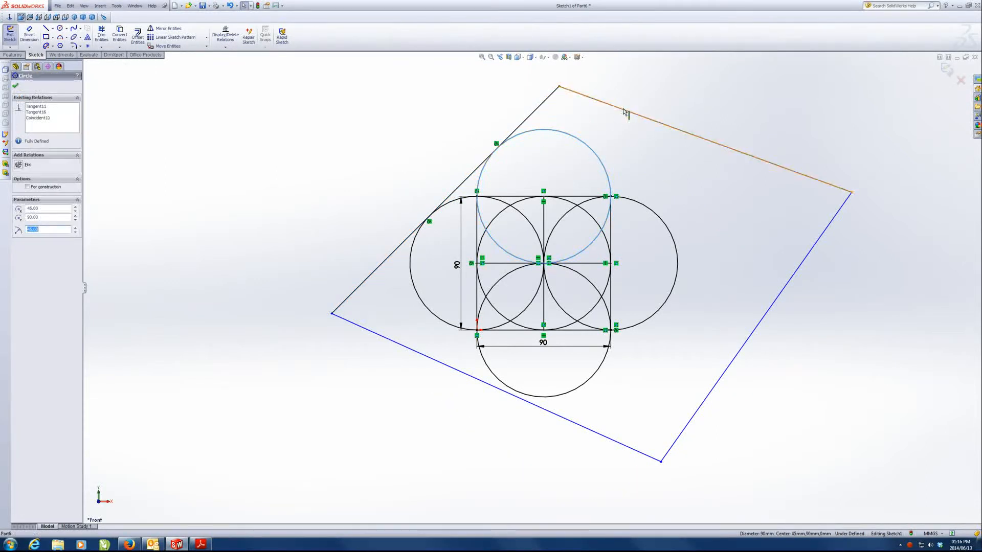
pyautogui.keyDown('ctrl'); pyautogui.click(624, 112); pyautogui.keyUp('ctrl')
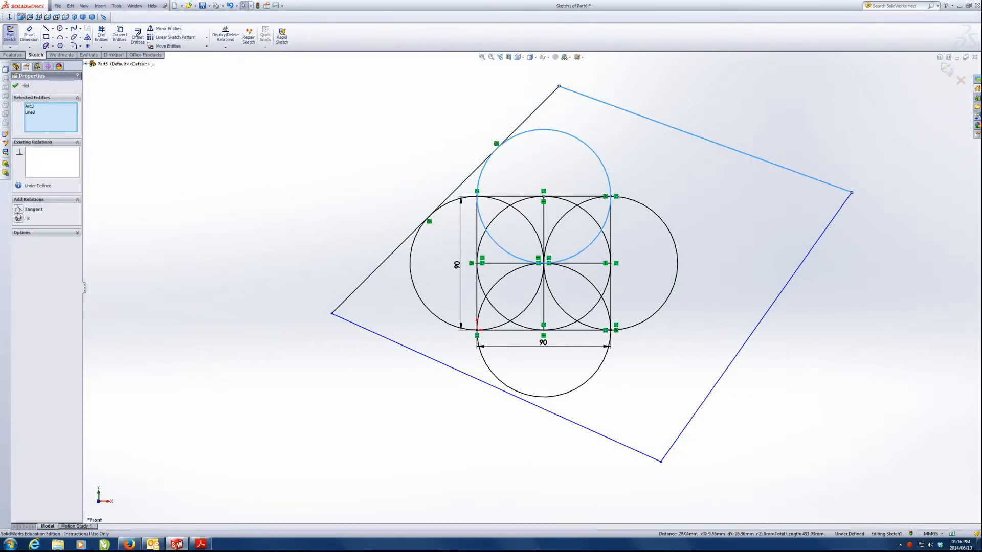
pyautogui.click(665, 174)
pyautogui.click(657, 214)
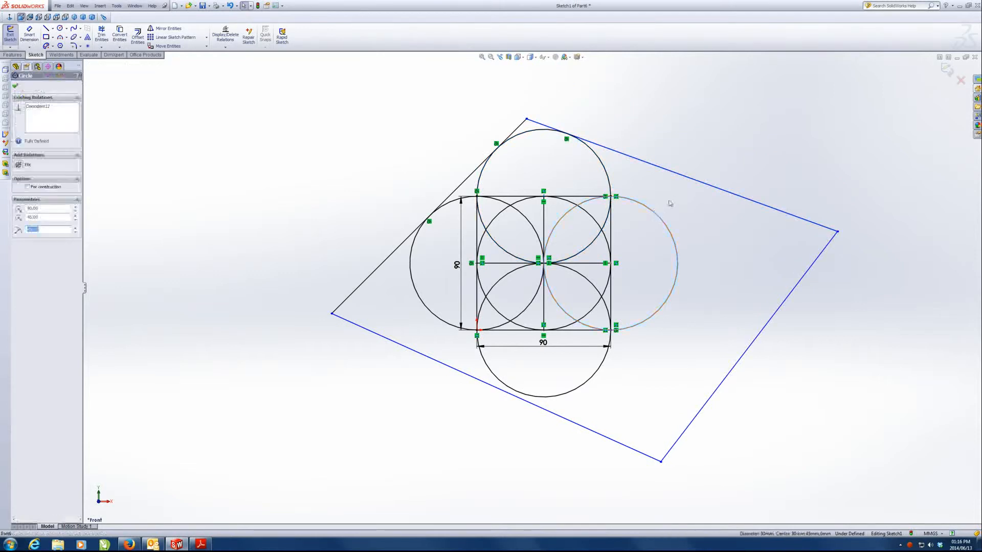
pyautogui.keyDown('ctrl'); pyautogui.click(691, 184); pyautogui.keyUp('ctrl')
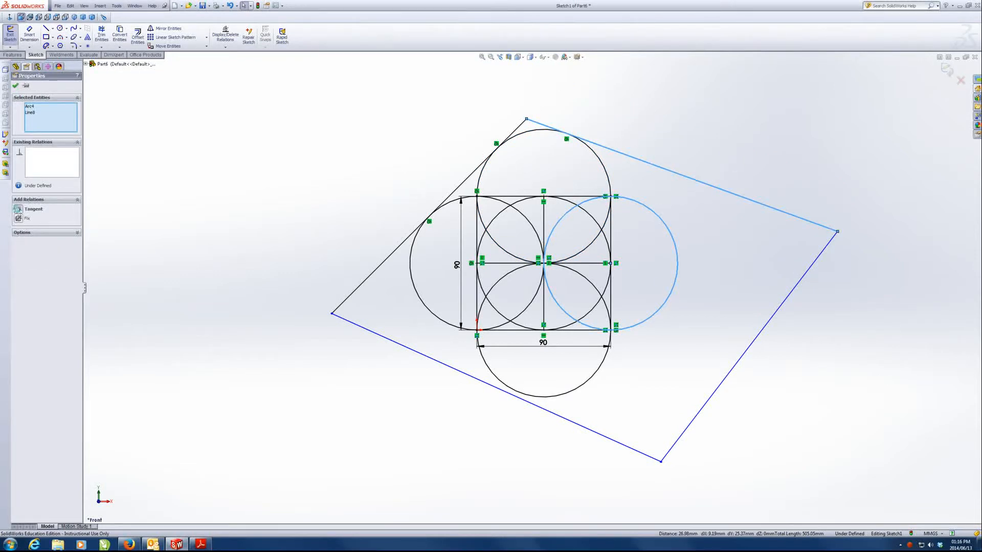
pyautogui.click(18, 210)
pyautogui.click(719, 334)
# Step: Make the diamond's lower-right line tangent to both the right circle and the bottom circle
pyautogui.click(671, 301)
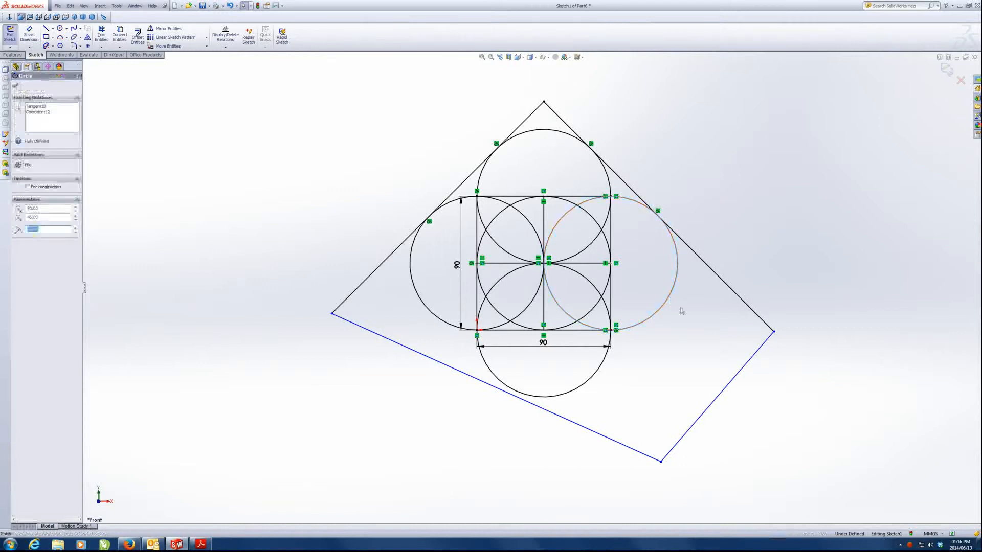
pyautogui.keyDown('ctrl'); pyautogui.click(742, 368); pyautogui.keyUp('ctrl')
pyautogui.click(18, 208)
pyautogui.click(658, 381)
pyautogui.click(603, 360)
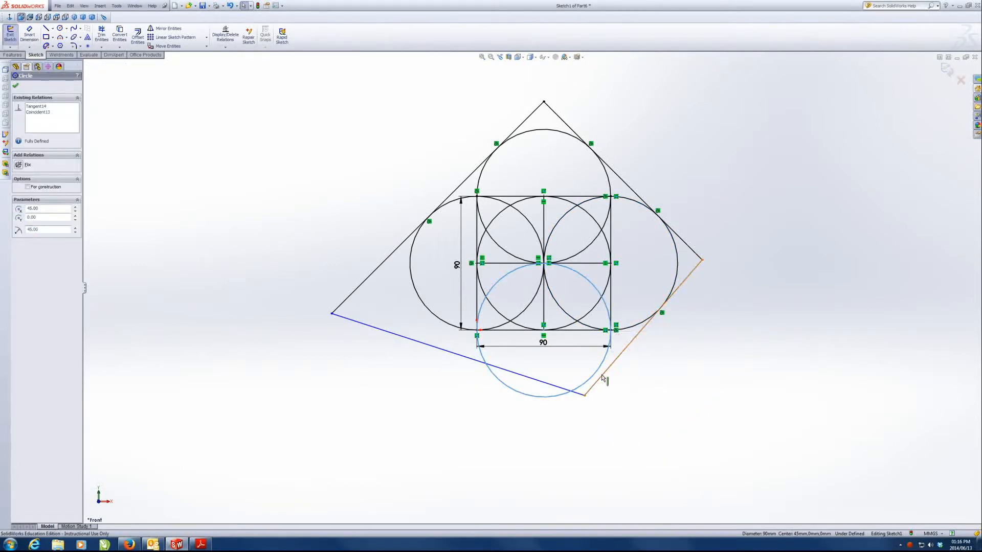
pyautogui.keyDown('ctrl'); pyautogui.click(602, 376); pyautogui.keyUp('ctrl')
pyautogui.click(19, 209)
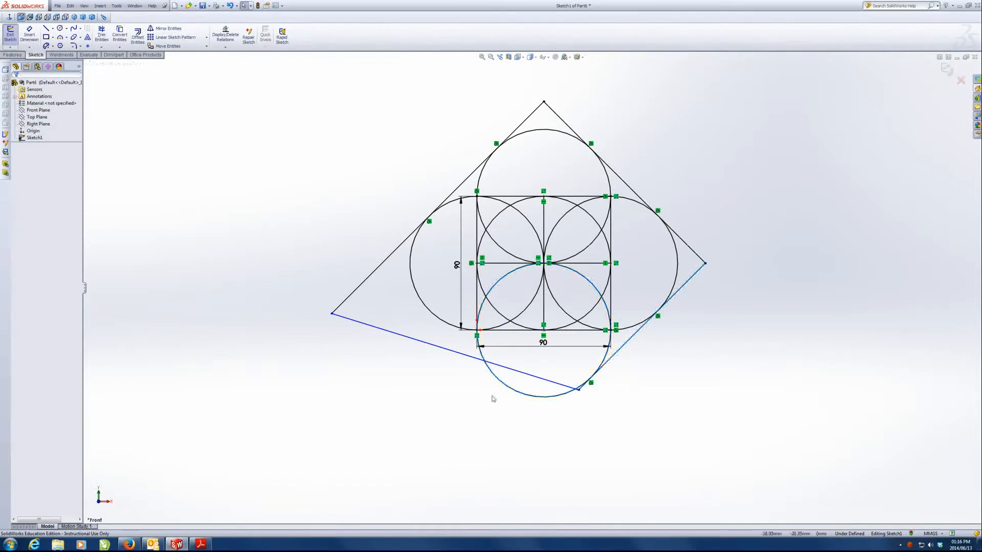
# Step: Make the diamond's lower-left line tangent to both the bottom circle and the left circle
pyautogui.click(535, 396)
pyautogui.keyDown('ctrl'); pyautogui.click(538, 383); pyautogui.keyUp('ctrl')
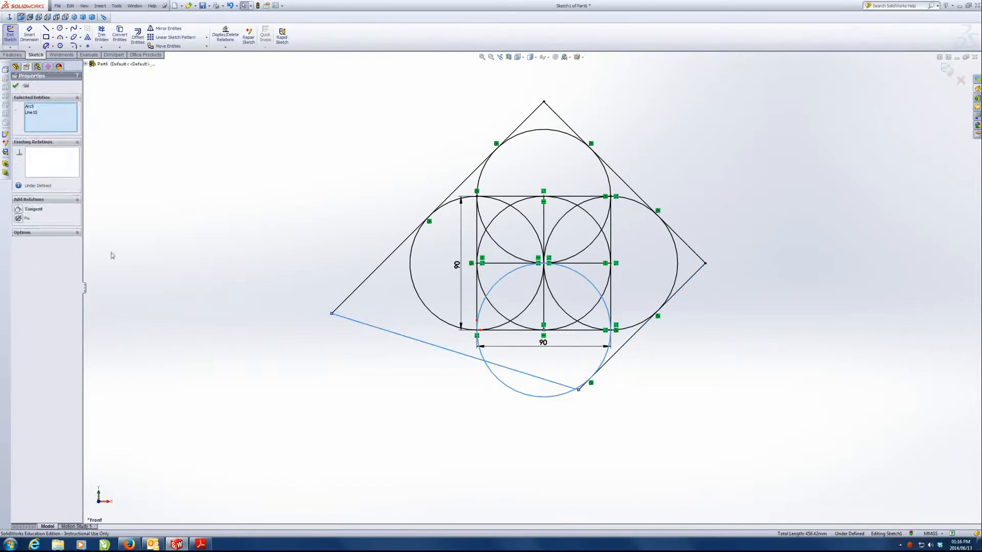
pyautogui.click(18, 209)
pyautogui.click(212, 344)
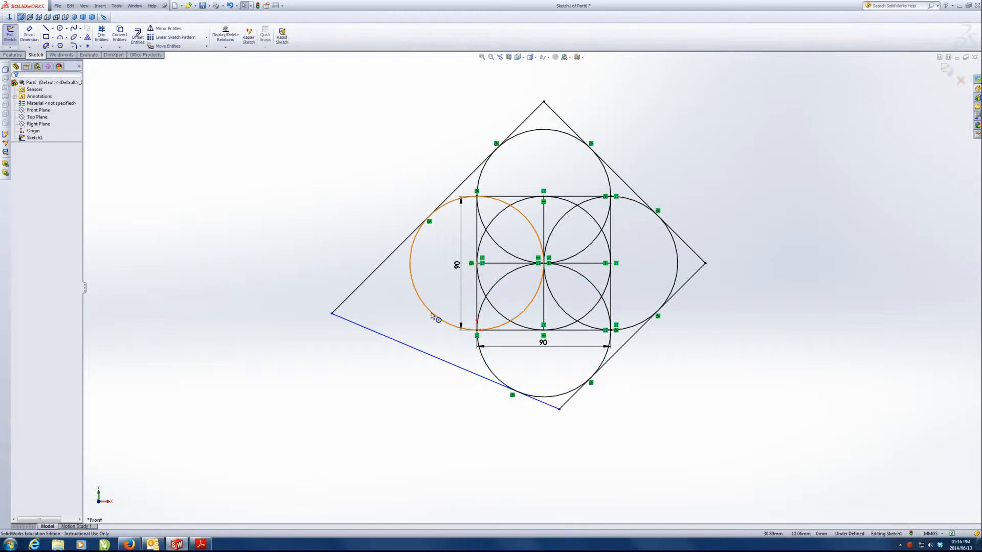
pyautogui.click(435, 318)
pyautogui.keyDown('ctrl'); pyautogui.click(387, 336); pyautogui.keyUp('ctrl')
pyautogui.click(18, 209)
pyautogui.click(195, 276)
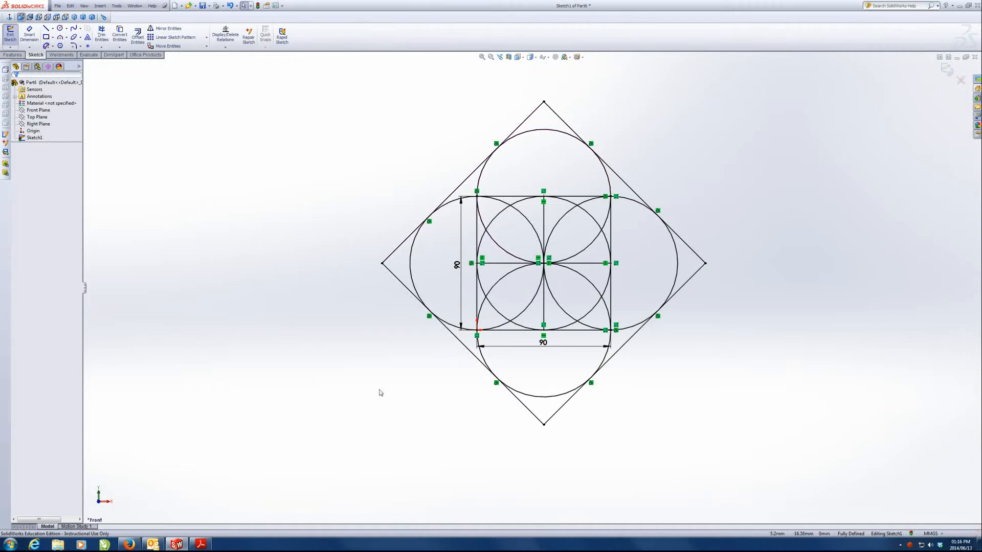
# Step: Switch to the study guide in Adobe Reader and read the sketch instructions for Exercise 2.3
pyautogui.click(200, 545)
pyautogui.scroll(-10, 434, 307)
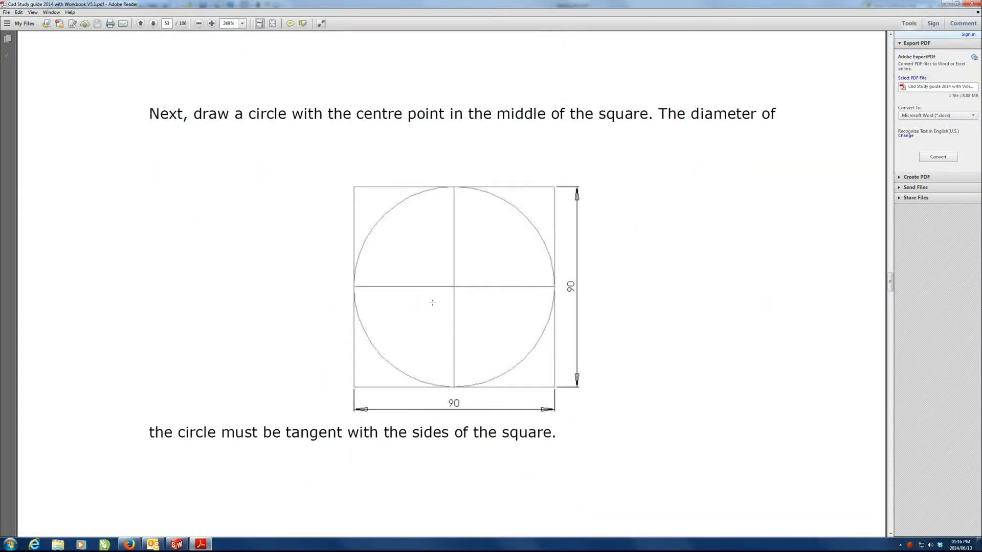
pyautogui.scroll(-15, 433, 306)
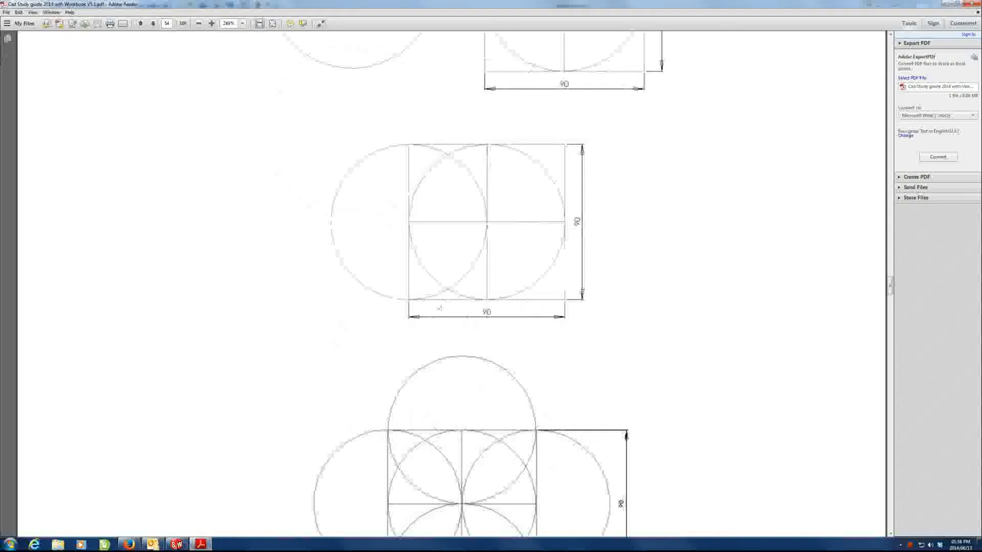
pyautogui.scroll(-15, 441, 309)
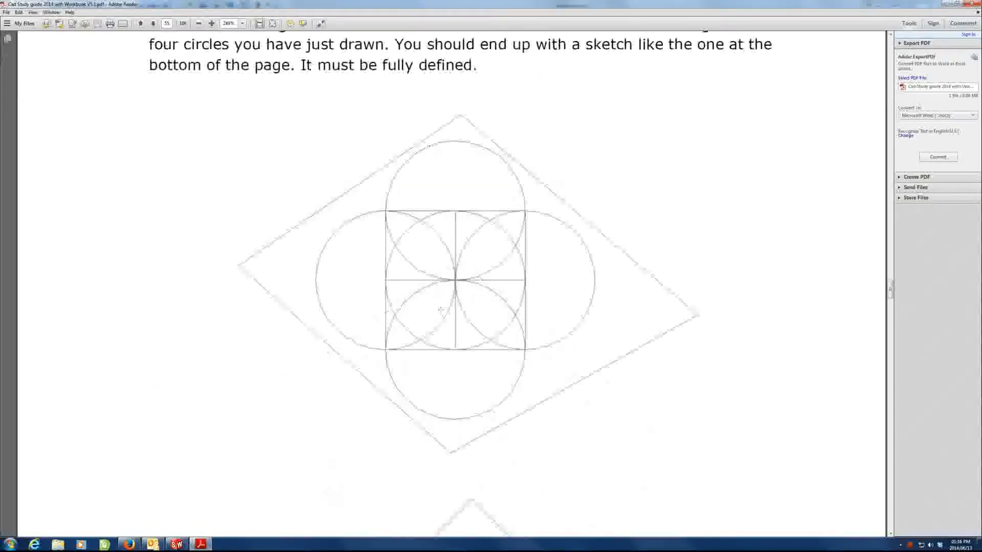
pyautogui.scroll(-15, 441, 311)
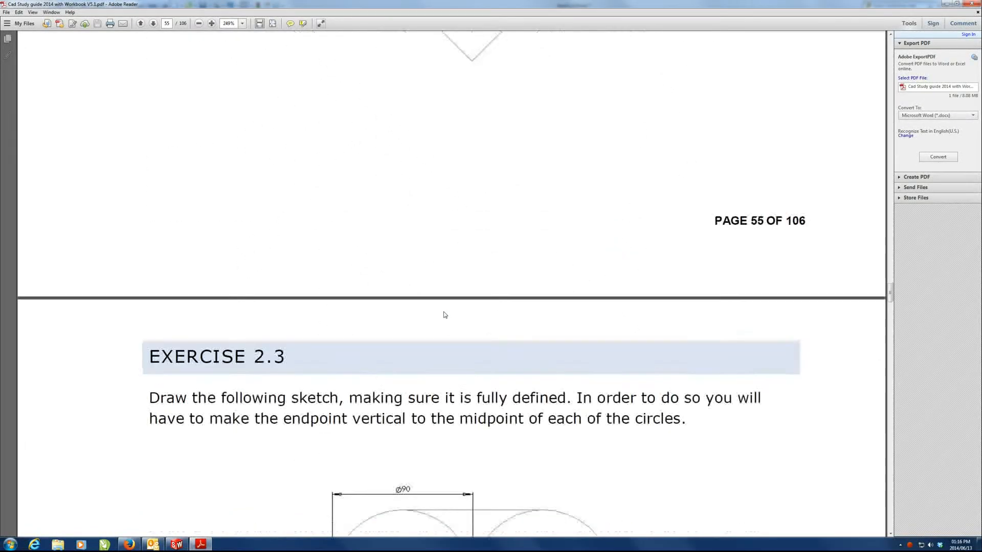
pyautogui.scroll(-4, 444, 312)
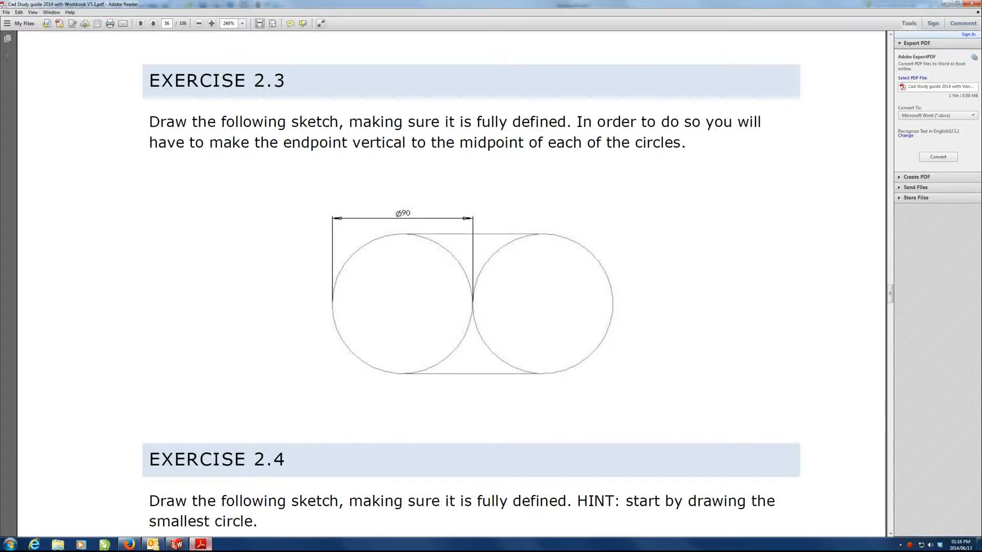
# Step: Switch back to SolidWorks, close the current part without saving it and create a new part
pyautogui.click(178, 546)
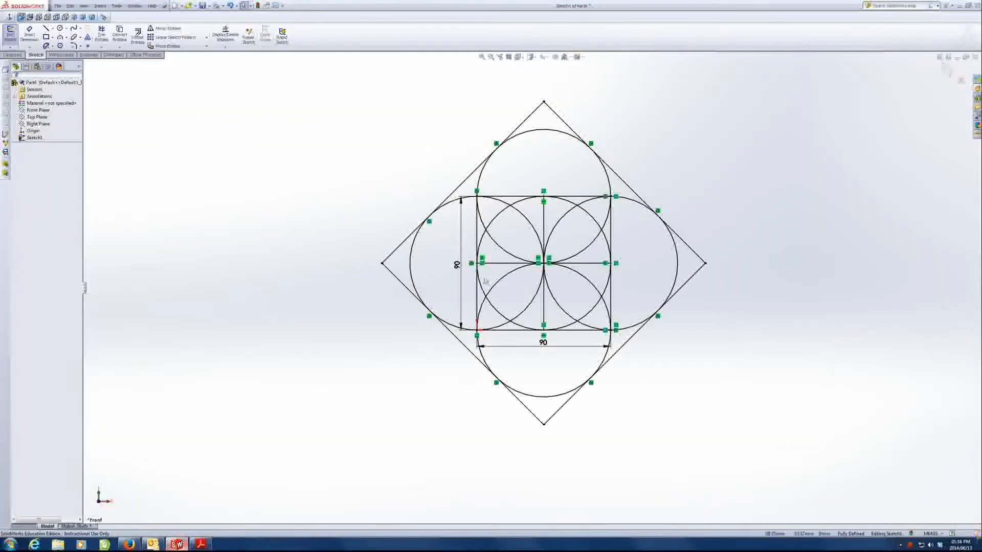
pyautogui.click(975, 58)
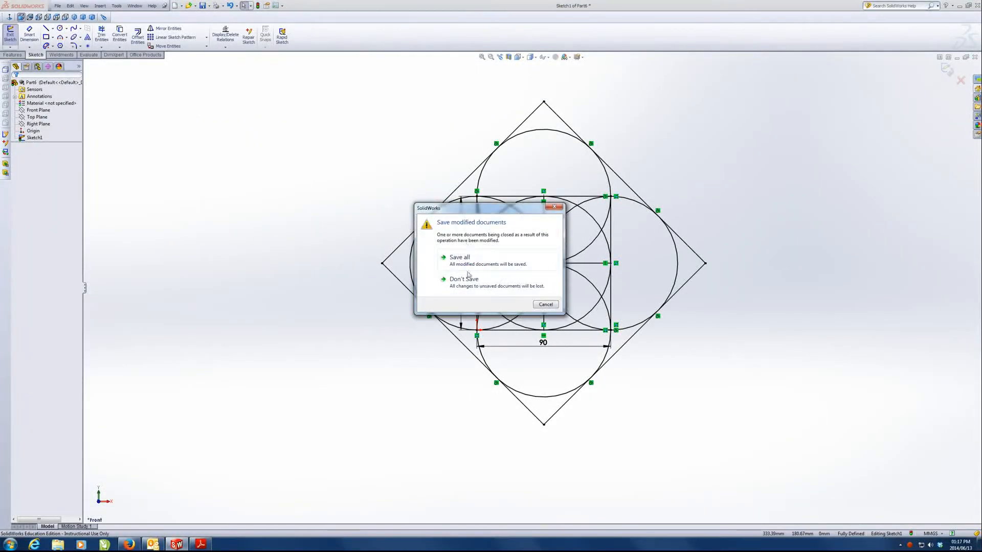
pyautogui.click(468, 276)
pyautogui.click(55, 6)
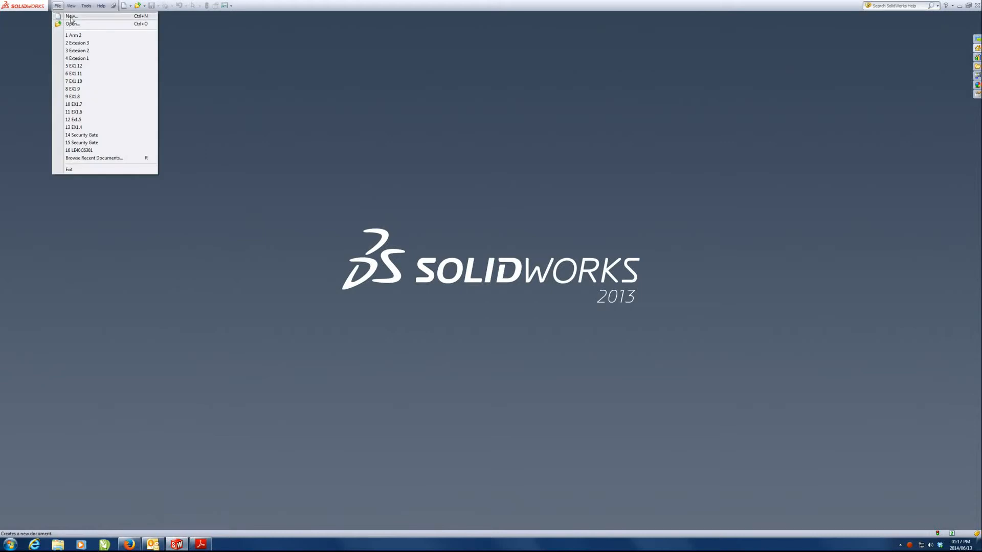
pyautogui.click(67, 15)
pyautogui.click(269, 249)
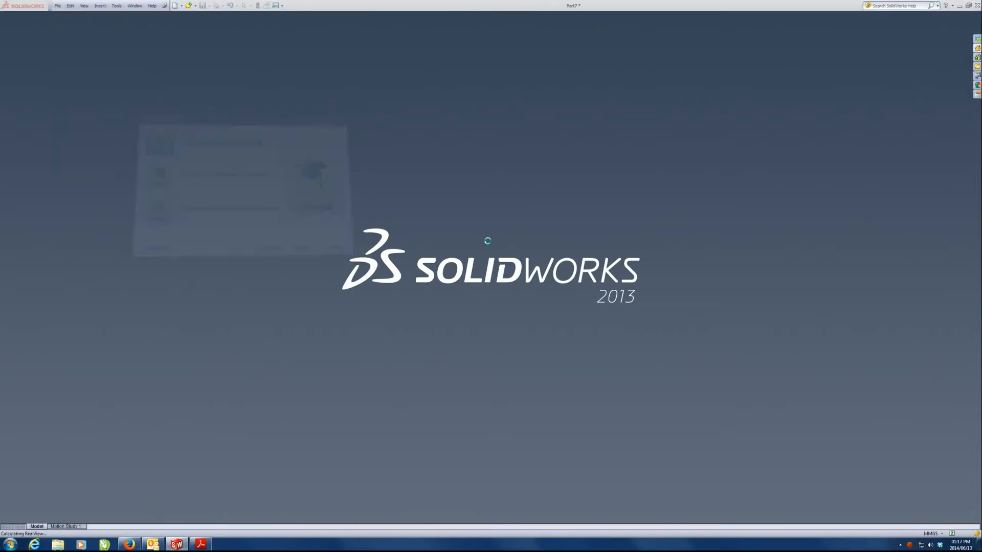
# Step: Start a sketch on the Top Plane and draw a circle of about 33 mm radius centered on the origin
pyautogui.click(36, 117)
pyautogui.click(34, 106)
pyautogui.click(60, 28)
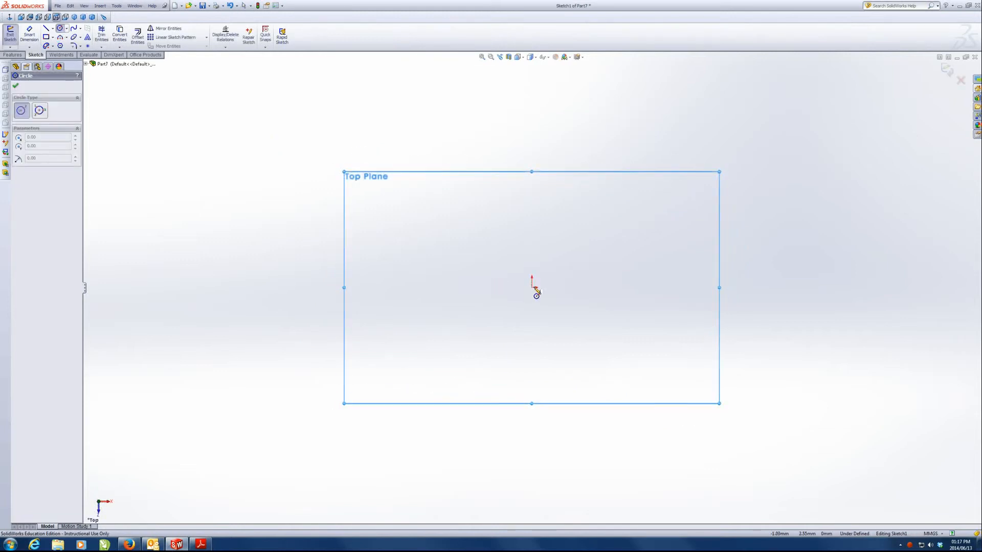
pyautogui.press('Escape')
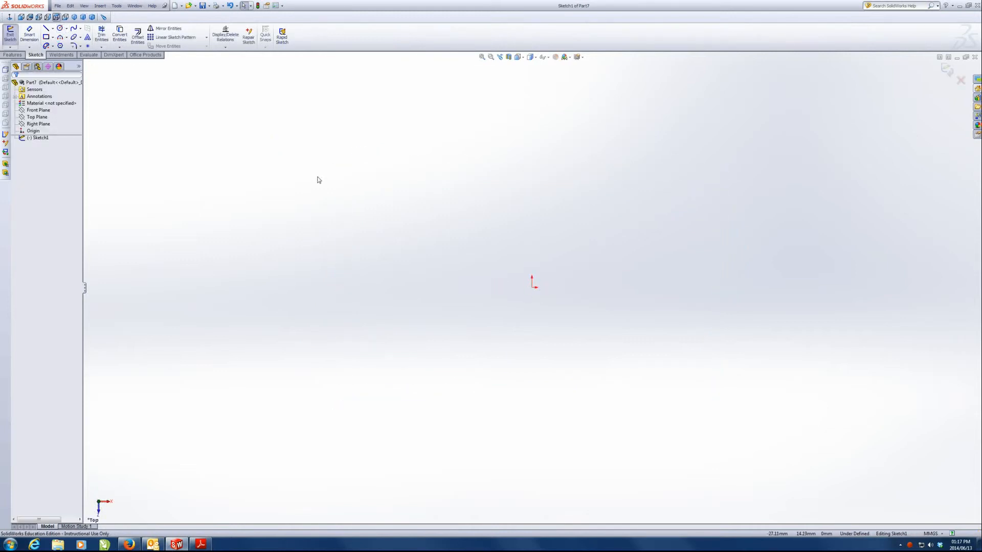
pyautogui.click(60, 29)
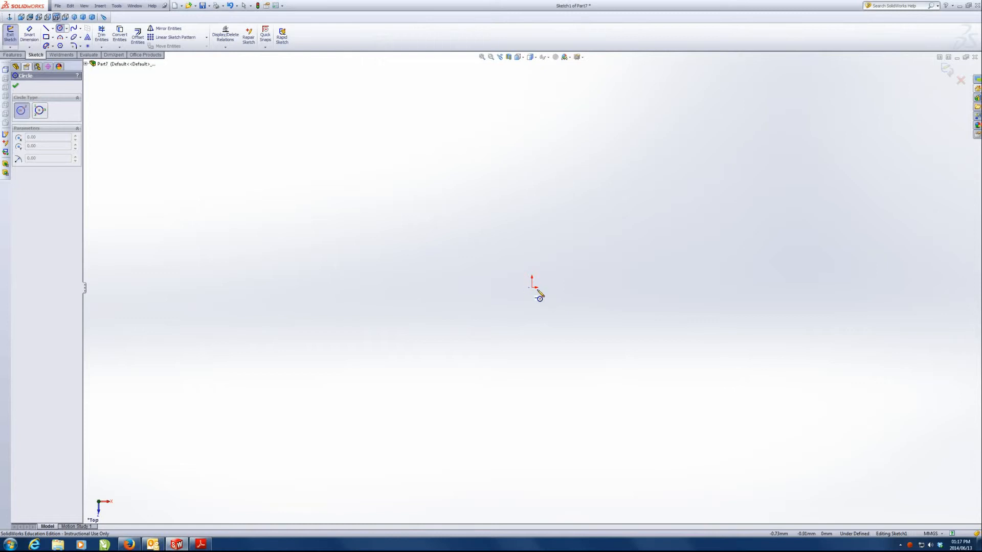
pyautogui.click(532, 288)
pyautogui.click(550, 220)
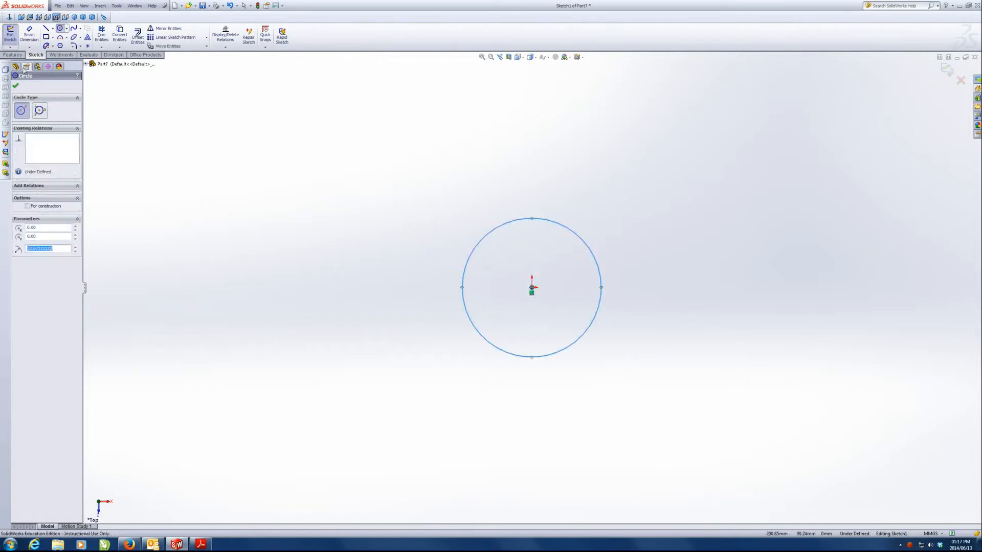
# Step: Dimension the circle's diameter as 90 mm, placing the dimension to its left
pyautogui.click(38, 41)
pyautogui.click(465, 283)
pyautogui.click(415, 281)
pyautogui.write('90')
pyautogui.press('Return')
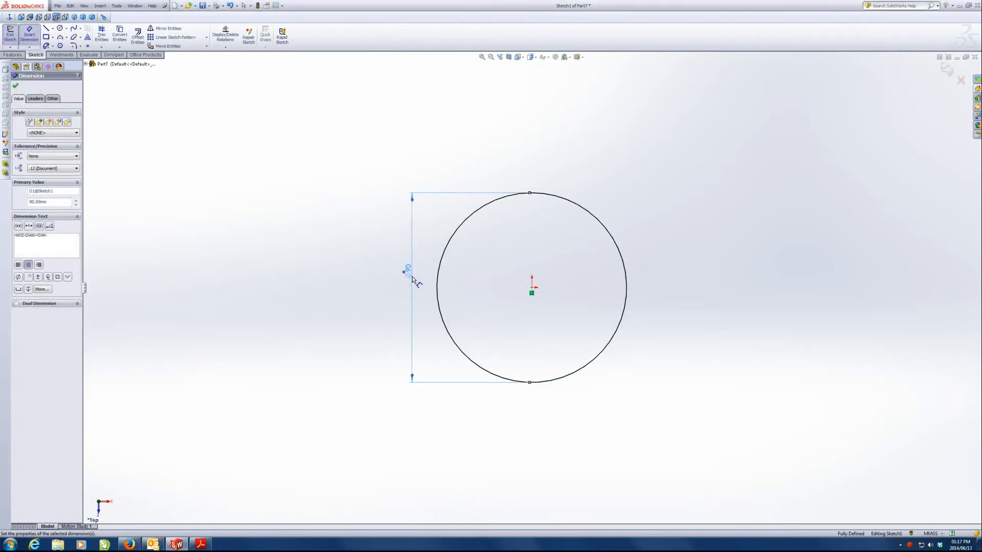
# Step: Draw a separate second circle about 86 mm in diameter, centered about 96 mm to the right of the origin
pyautogui.scroll(2, 715, 273)
pyautogui.scroll(-2, 726, 276)
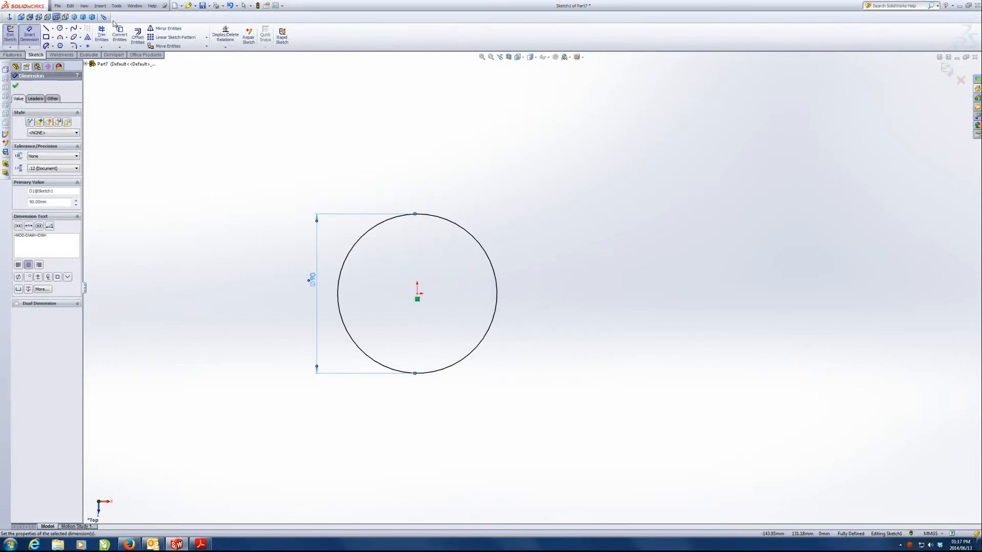
pyautogui.click(60, 28)
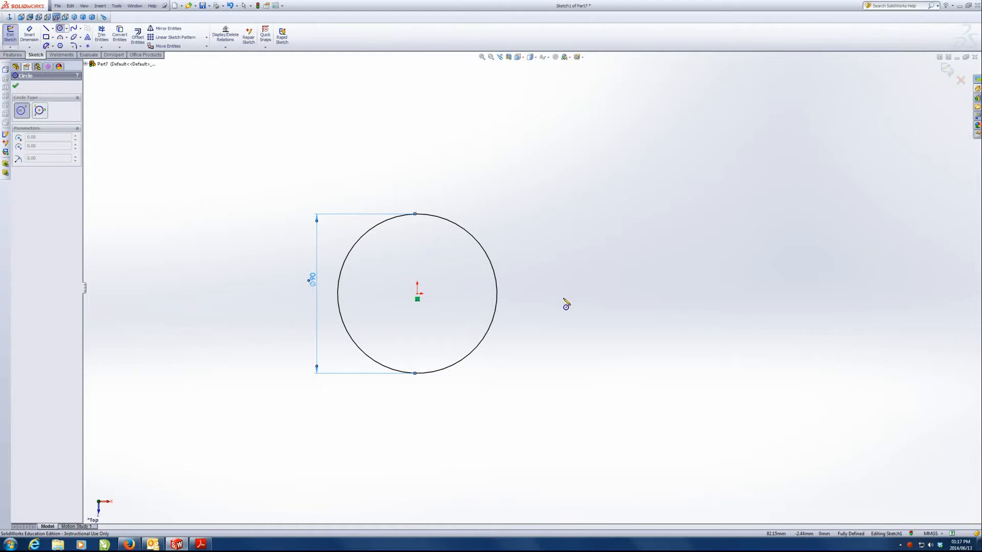
pyautogui.click(587, 293)
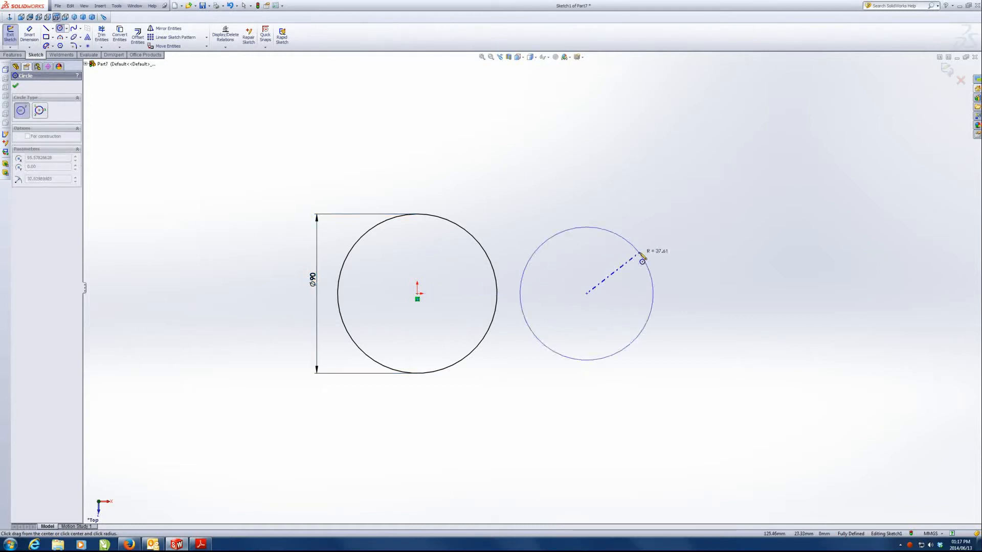
pyautogui.click(636, 247)
pyautogui.click(29, 33)
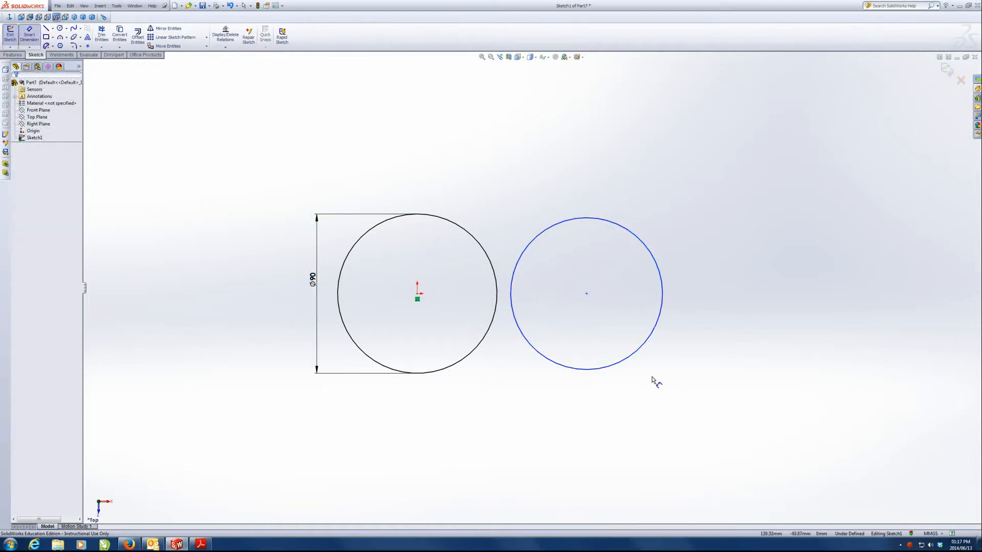
pyautogui.click(642, 354)
pyautogui.click(696, 361)
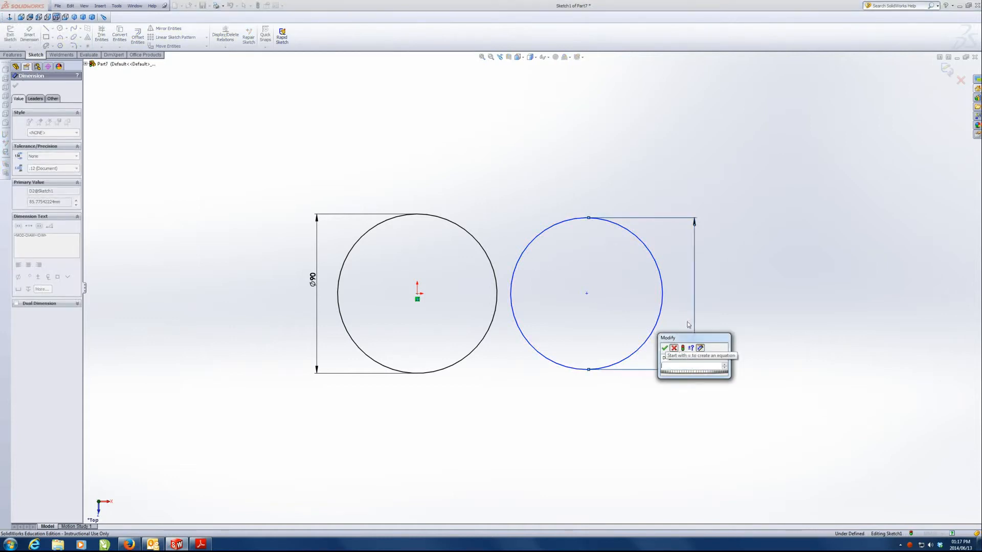
pyautogui.click(674, 348)
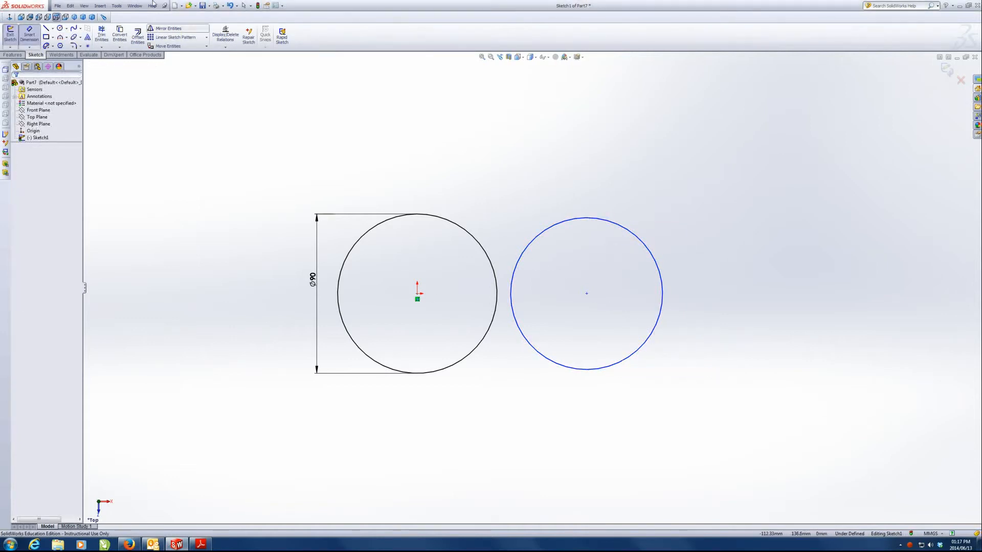
pyautogui.press('Escape')
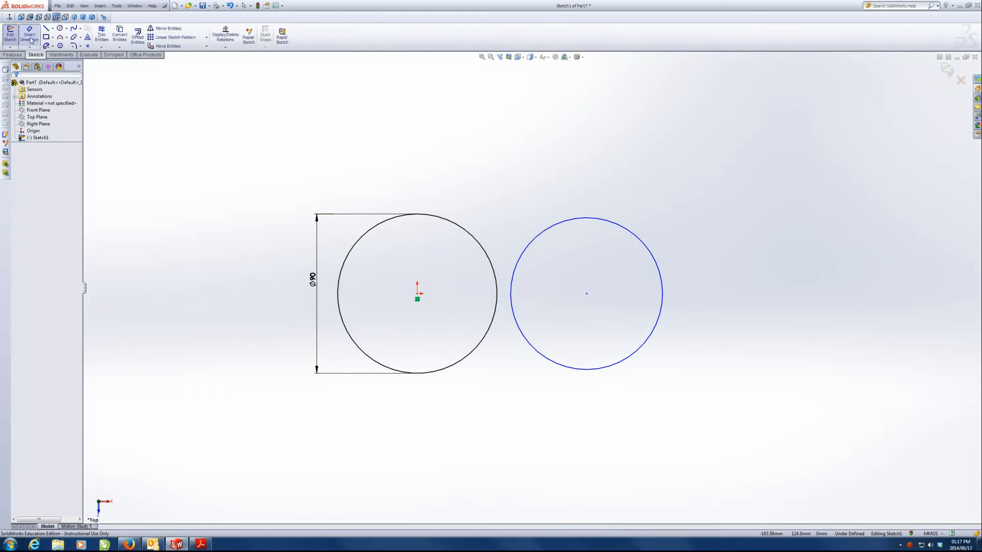
# Step: Add an Equal relation between the two circles
pyautogui.click(362, 238)
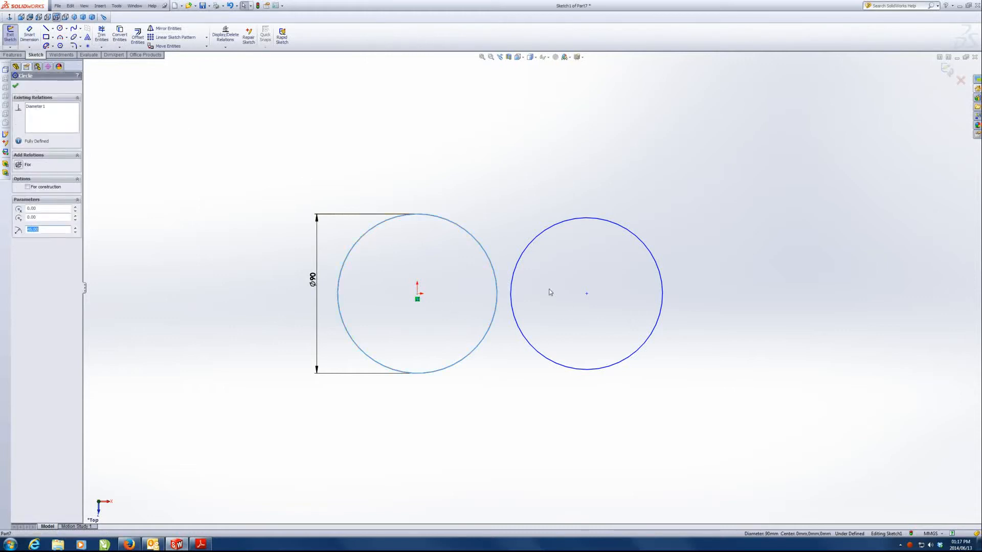
pyautogui.keyDown('ctrl'); pyautogui.click(515, 292); pyautogui.keyUp('ctrl')
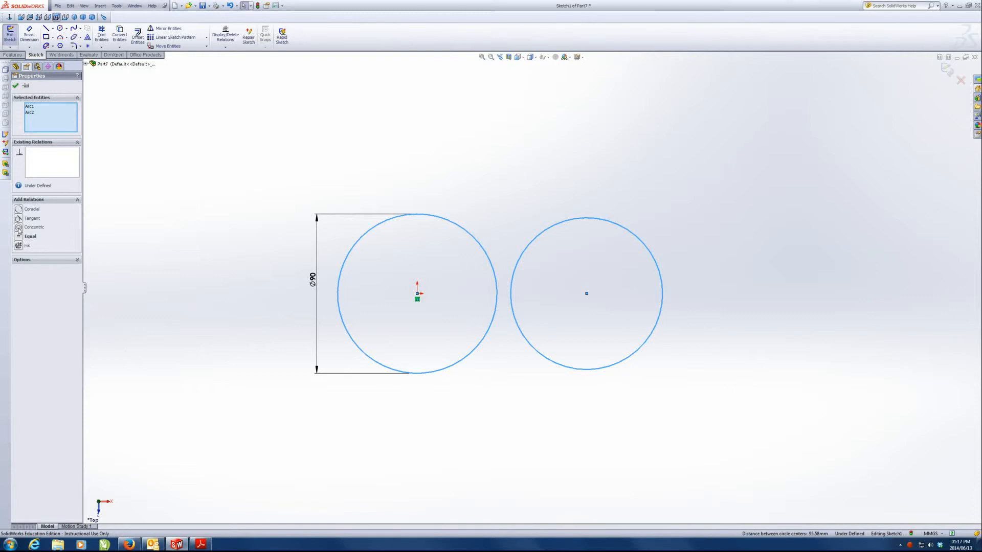
pyautogui.click(19, 237)
pyautogui.click(491, 154)
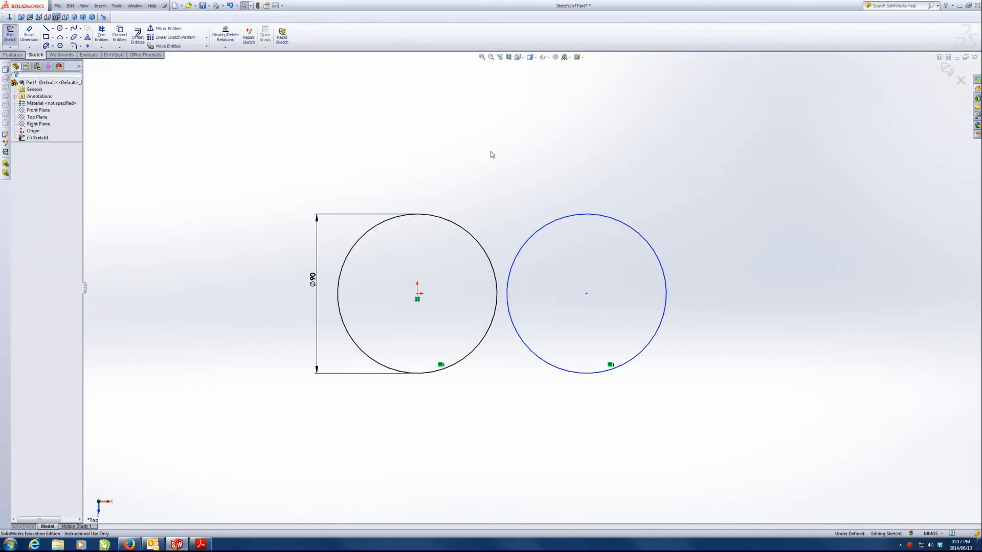
# Step: Add a Horizontal relation between the center points of the two circles
pyautogui.click(418, 295)
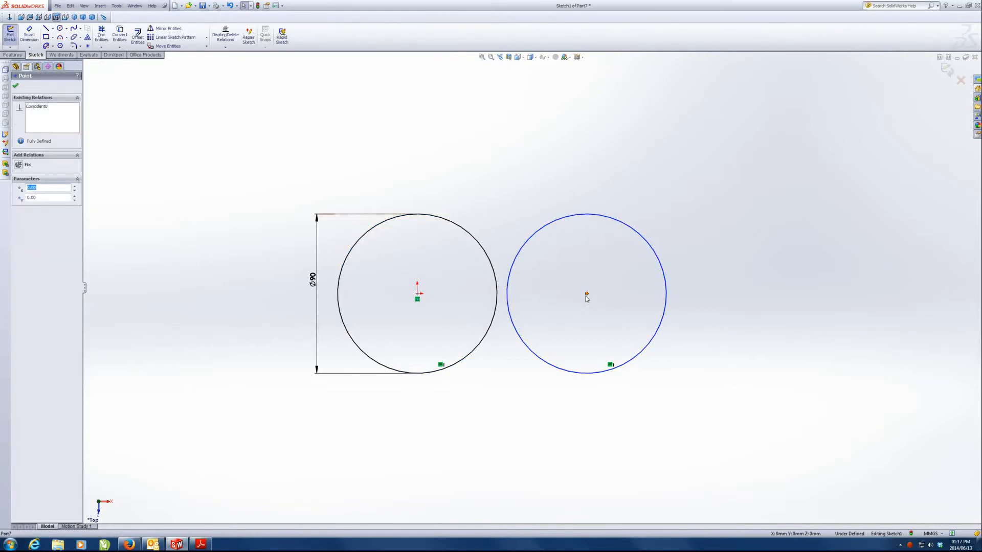
pyautogui.keyDown('ctrl'); pyautogui.click(587, 295); pyautogui.keyUp('ctrl')
pyautogui.click(20, 209)
pyautogui.click(478, 155)
# Step: Add a Tangent relation between the two circles so they touch side by side
pyautogui.moveTo(197, 547)
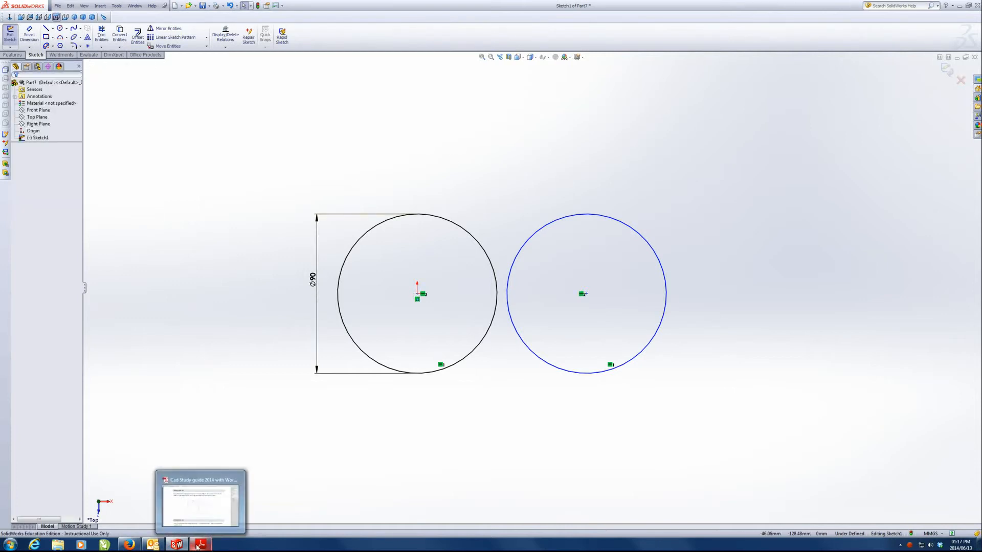
pyautogui.click(507, 302)
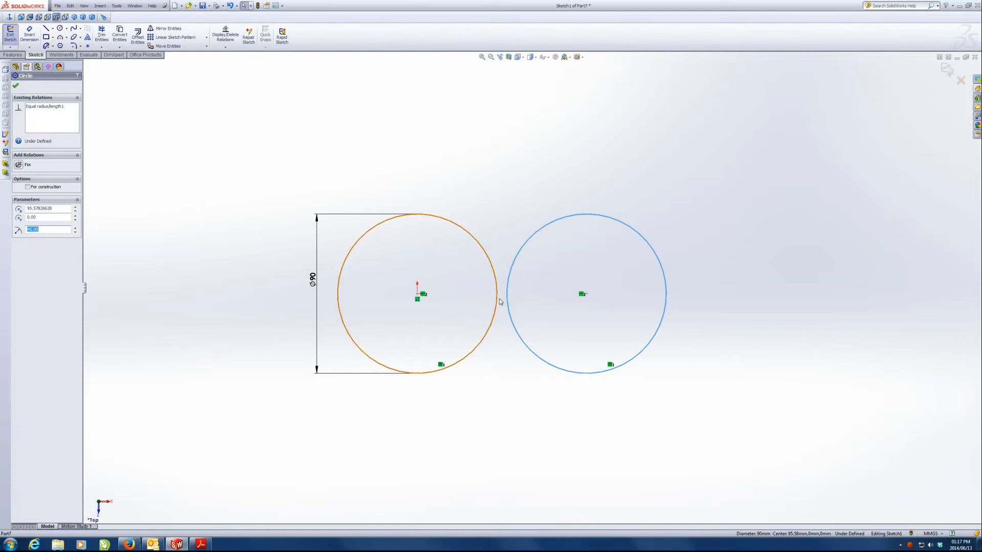
pyautogui.keyDown('ctrl'); pyautogui.click(497, 301); pyautogui.keyUp('ctrl')
pyautogui.click(21, 219)
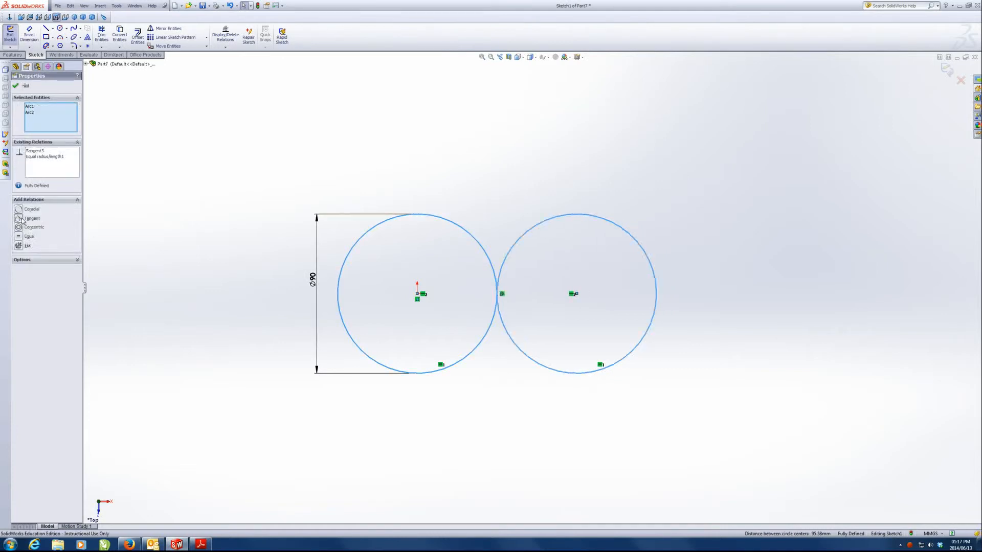
pyautogui.click(176, 296)
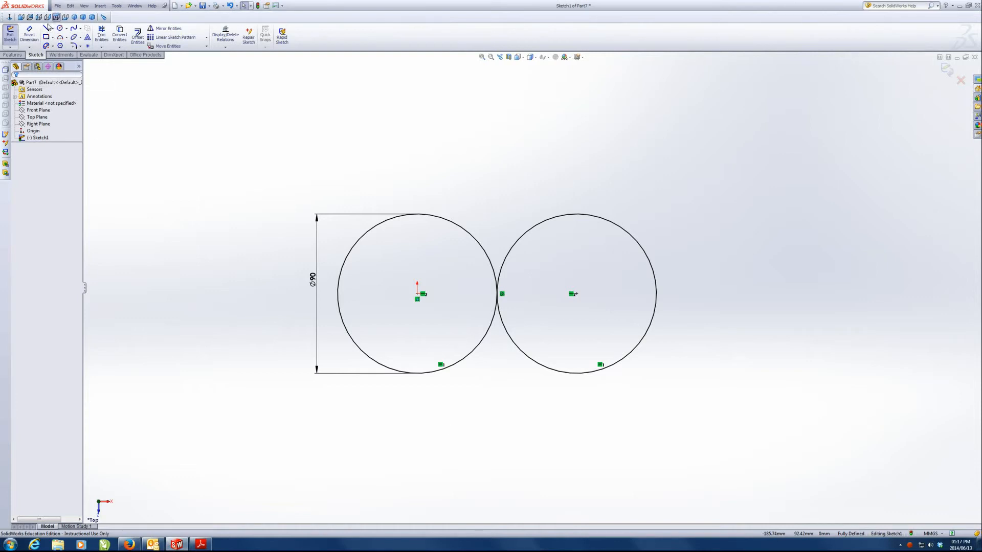
# Step: Draw a horizontal line joining the topmost points of the two circles
pyautogui.click(46, 28)
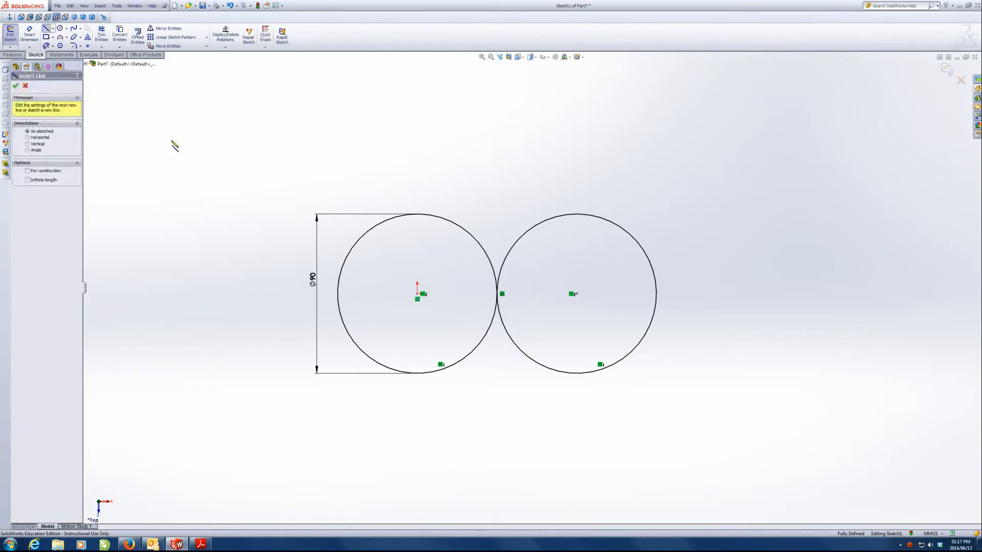
pyautogui.click(417, 214)
pyautogui.click(577, 215)
pyautogui.click(577, 214)
pyautogui.press('Escape')
pyautogui.press('Escape')
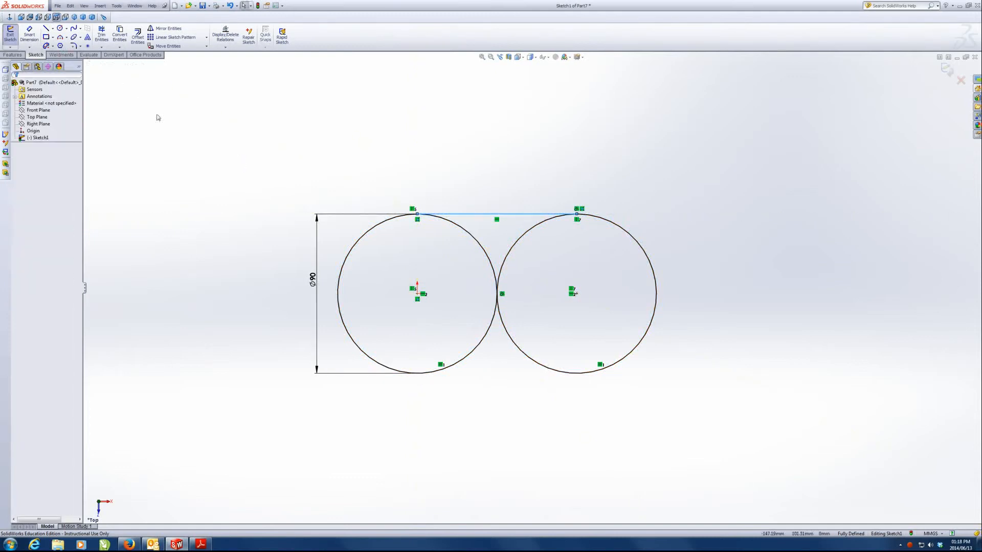
# Step: Draw a line about 113 mm long below the two circles and add a Horizontal relation to it
pyautogui.click(45, 29)
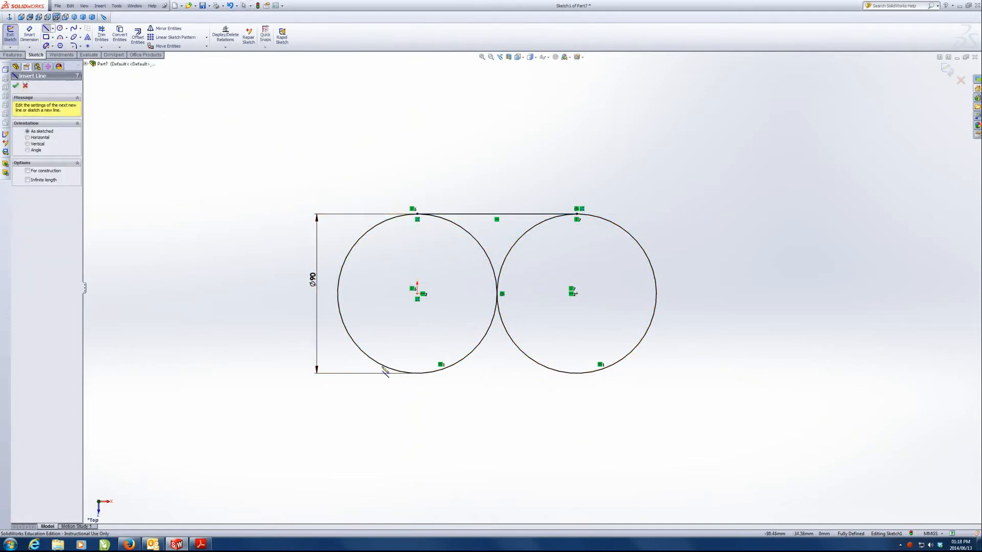
pyautogui.click(418, 412)
pyautogui.click(617, 415)
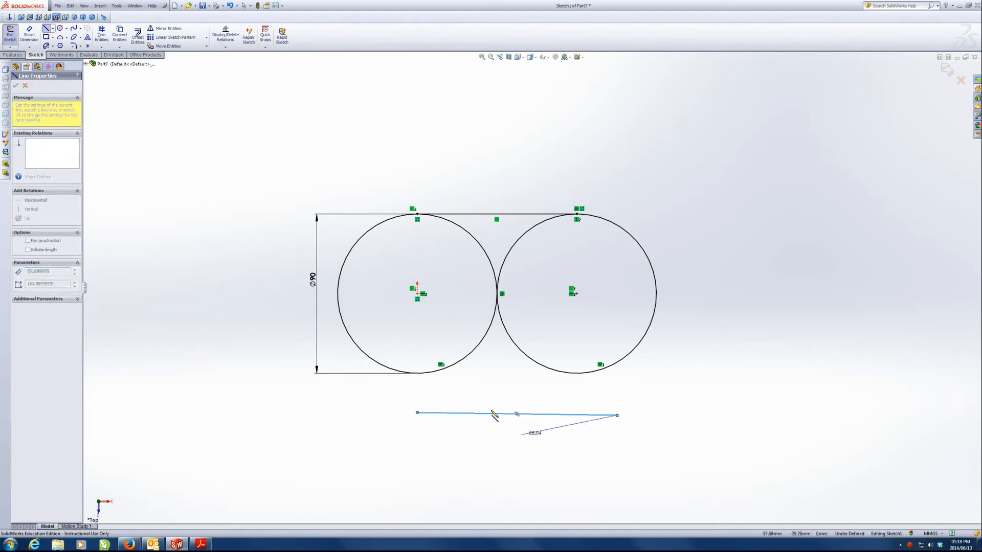
pyautogui.click(45, 29)
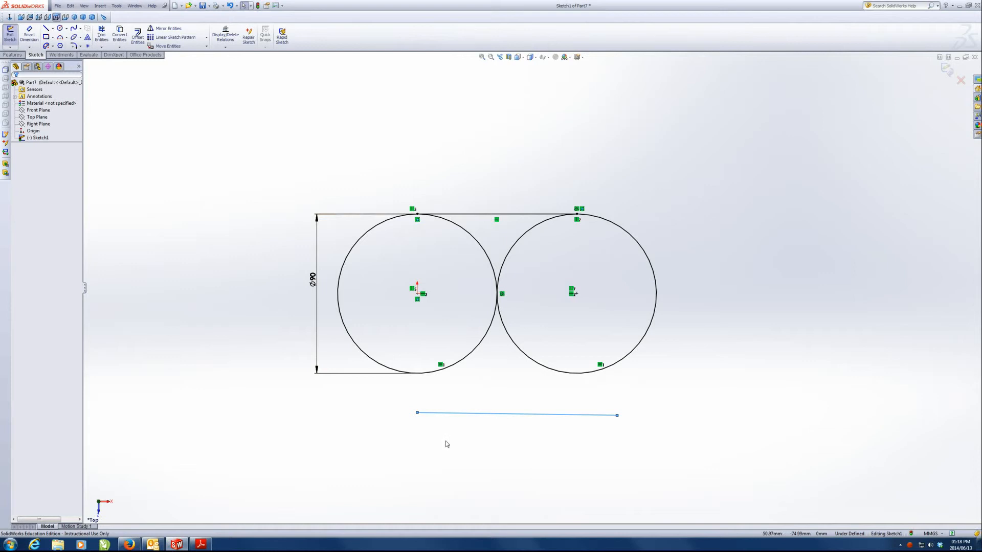
pyautogui.click(477, 414)
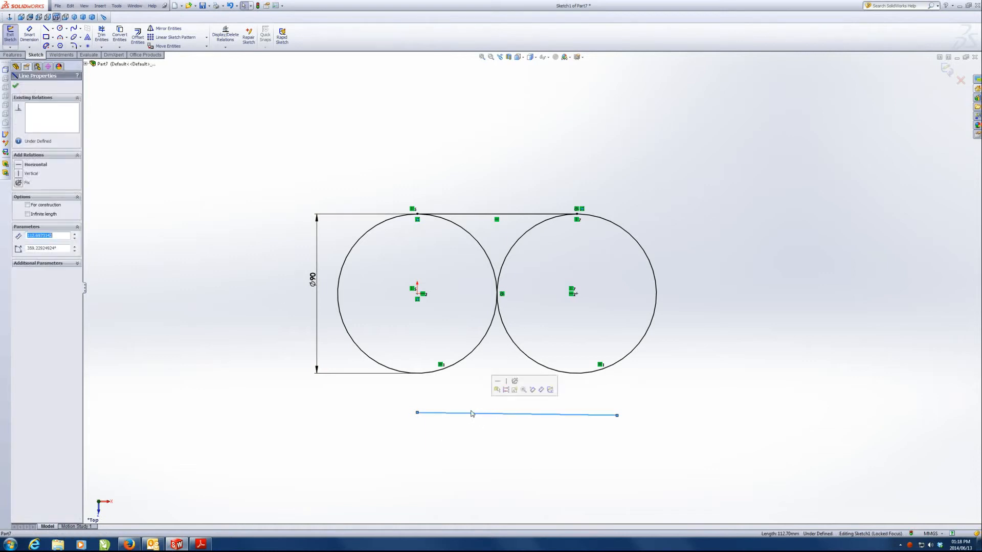
pyautogui.click(27, 168)
pyautogui.click(378, 422)
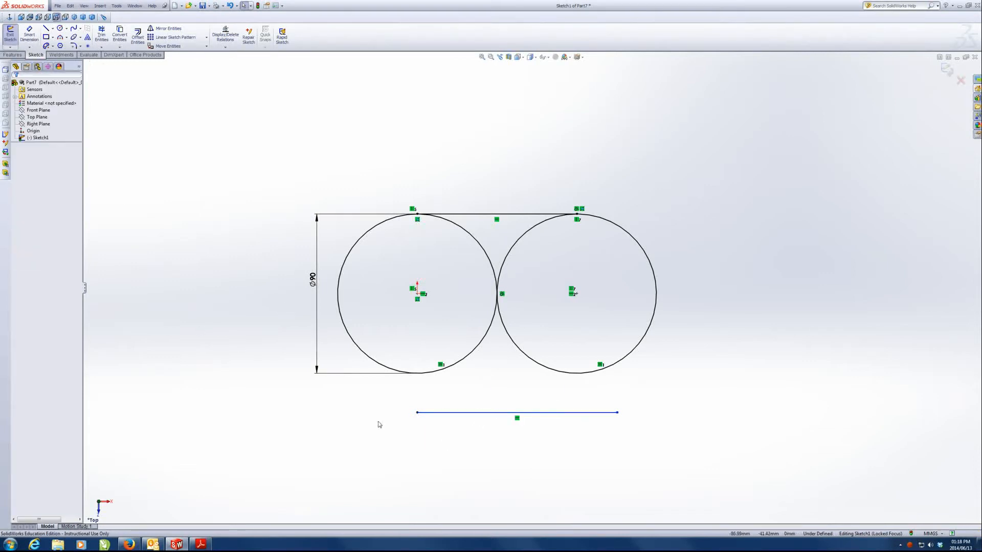
# Step: Add Coincident relations placing the lower line's left endpoint on the left circle and its right endpoint on the right circle
pyautogui.click(418, 413)
pyautogui.keyDown('ctrl'); pyautogui.click(438, 372); pyautogui.keyUp('ctrl')
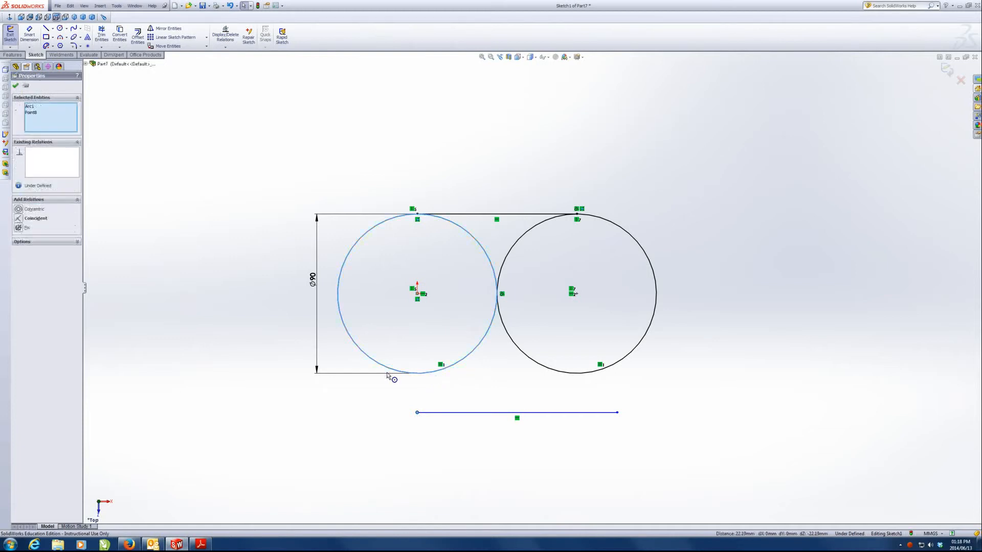
pyautogui.click(18, 219)
pyautogui.click(545, 416)
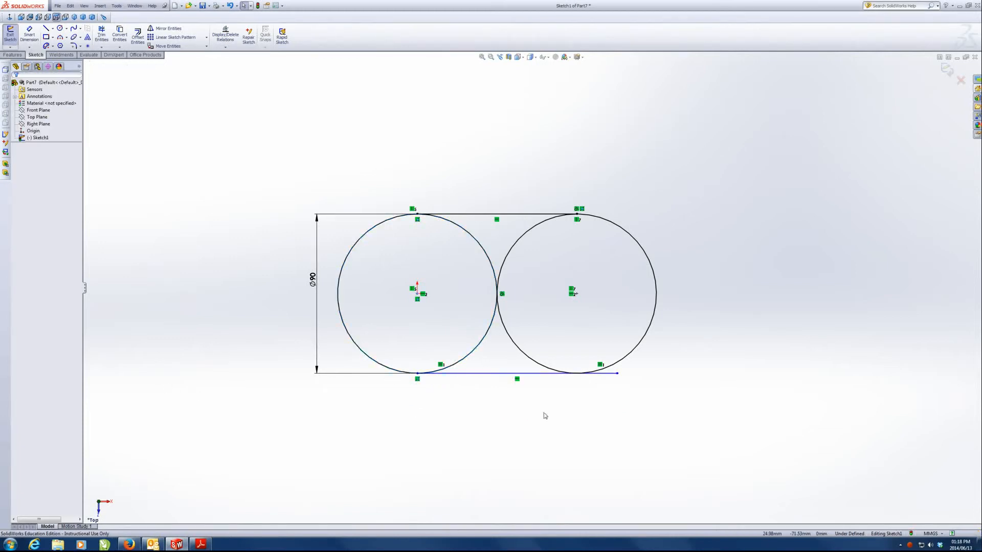
pyautogui.click(618, 374)
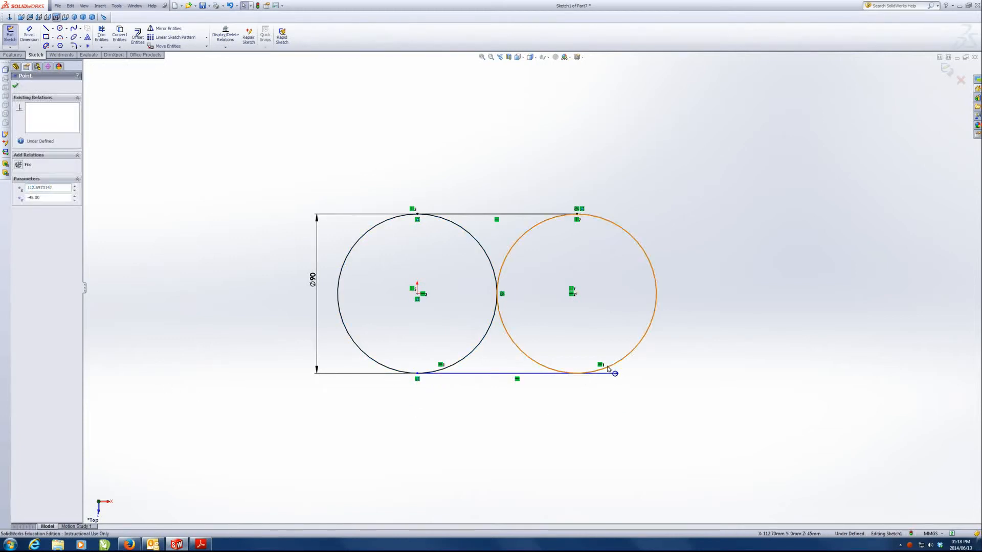
pyautogui.keyDown('ctrl'); pyautogui.click(568, 372); pyautogui.keyUp('ctrl')
pyautogui.click(18, 219)
pyautogui.click(486, 478)
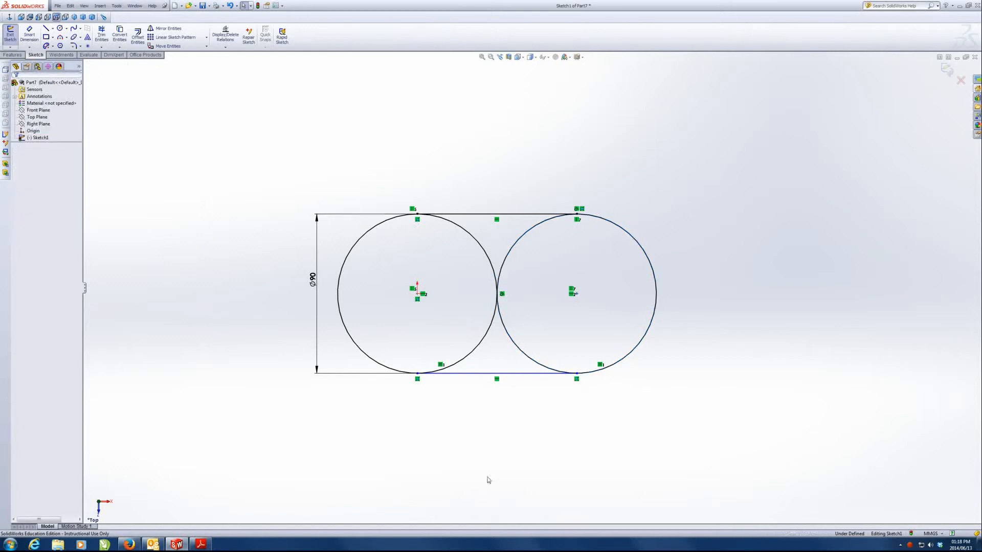
# Step: Add a Tangent relation between the lower line and the right circle
pyautogui.click(552, 374)
pyautogui.keyDown('ctrl'); pyautogui.click(548, 367); pyautogui.keyUp('ctrl')
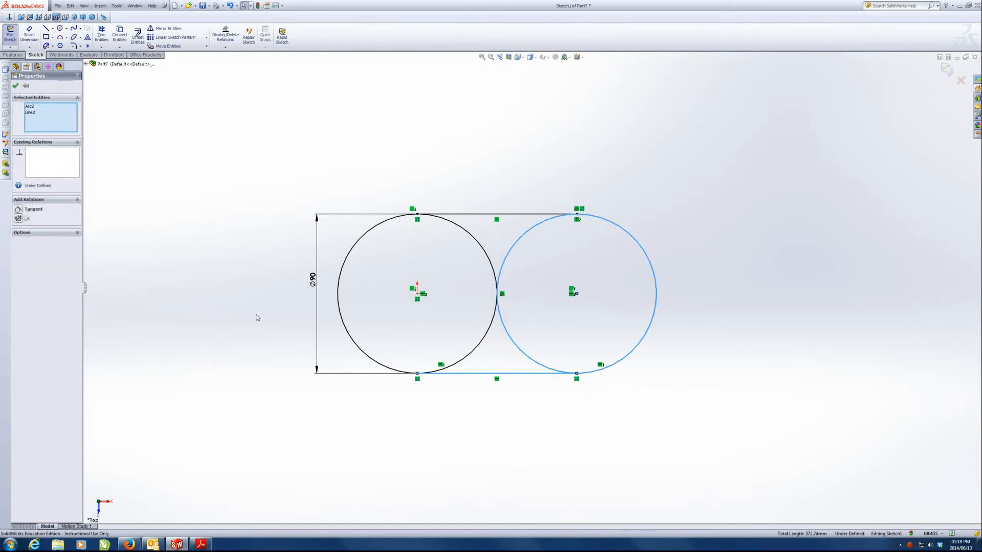
pyautogui.click(18, 209)
pyautogui.click(439, 386)
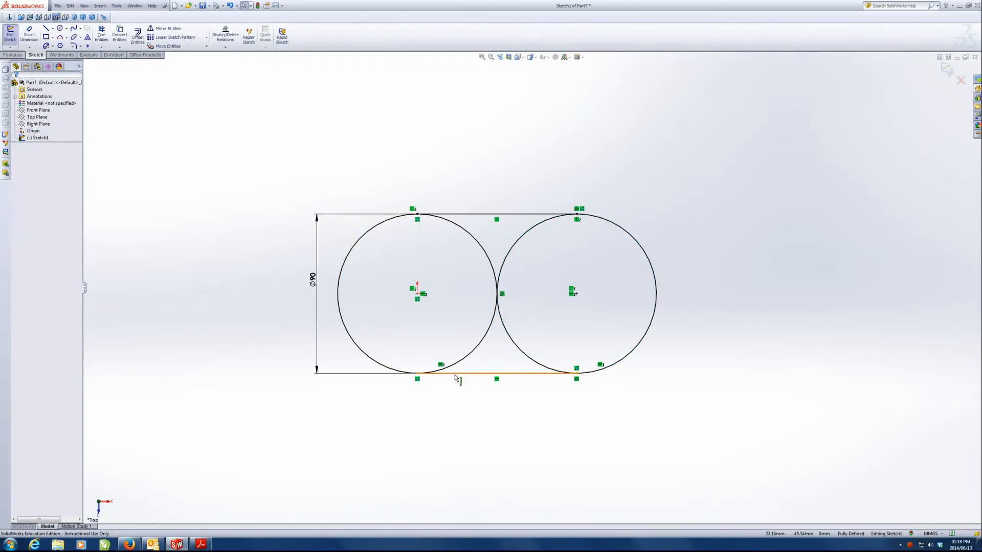
pyautogui.scroll(-1, 423, 373)
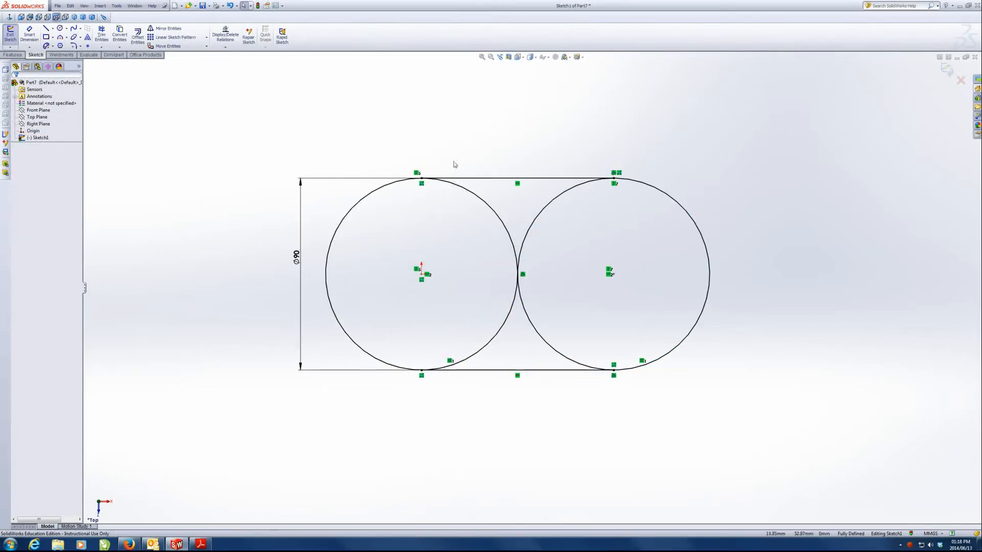
pyautogui.scroll(-1, 455, 165)
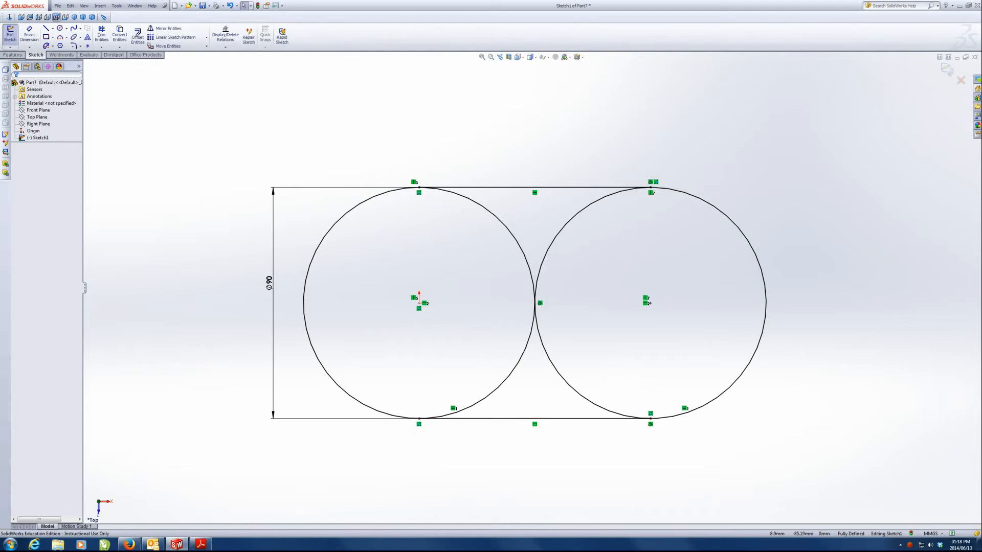
# Step: Switch to the study guide PDF in Adobe Reader and examine the sketch required for Exercise 2.4
pyautogui.click(201, 544)
pyautogui.scroll(-3, 395, 392)
pyautogui.scroll(-5, 395, 392)
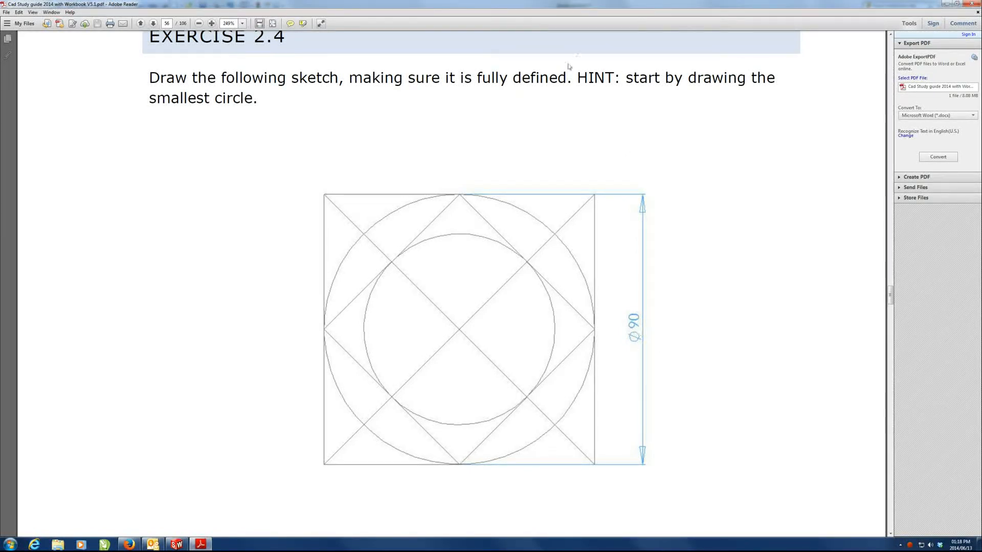
pyautogui.click(946, 3)
# Step: Close the current part in SolidWorks and create a new part document
pyautogui.click(975, 57)
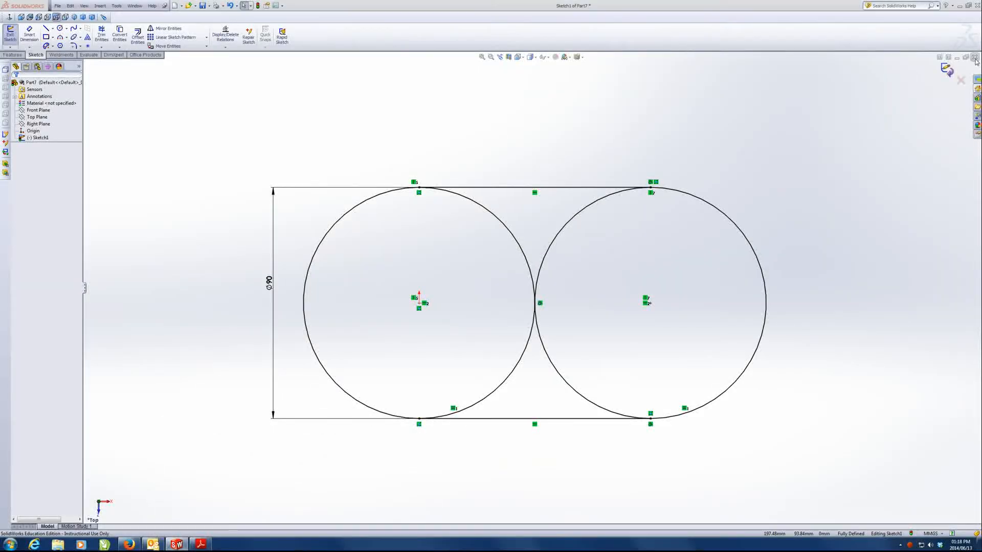
pyautogui.click(495, 286)
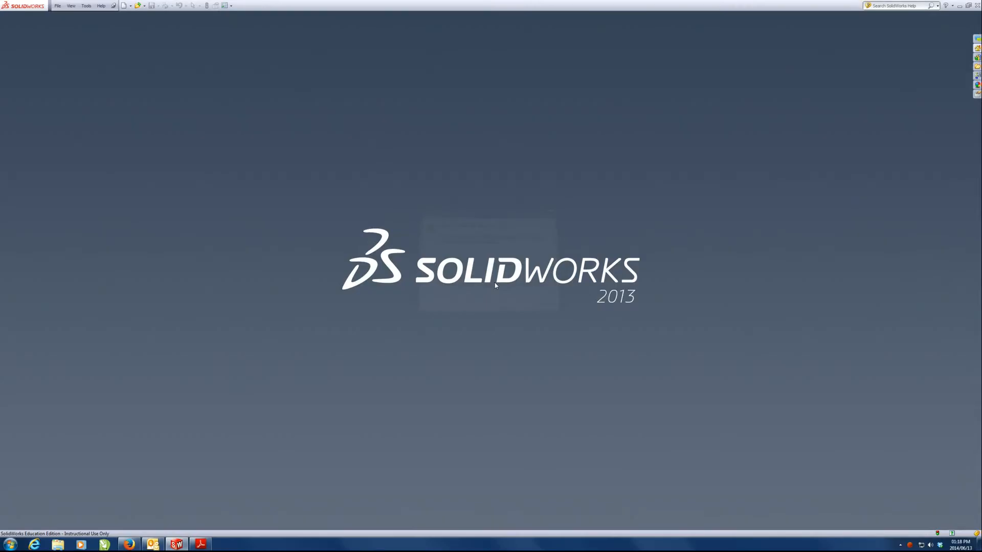
pyautogui.click(58, 6)
pyautogui.click(72, 16)
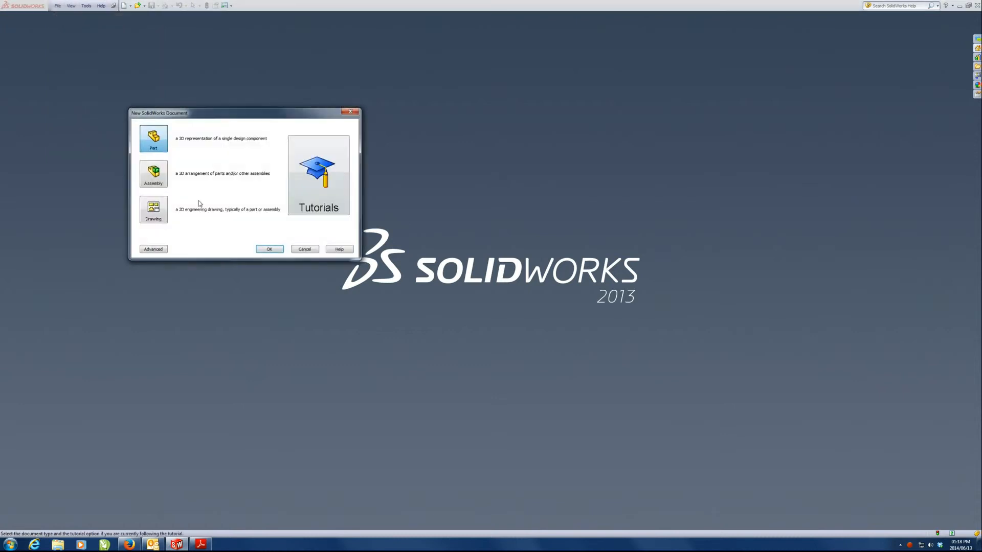
pyautogui.click(262, 248)
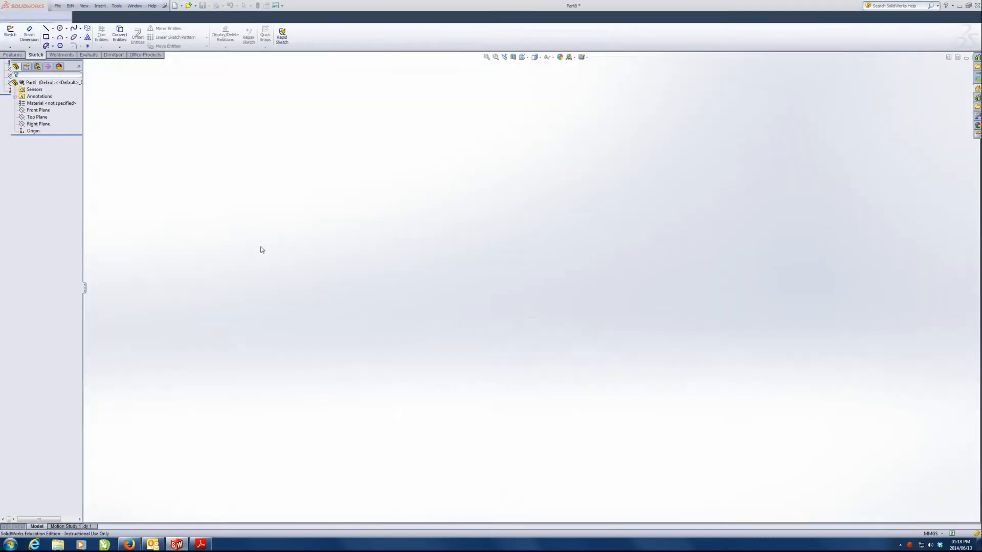
# Step: Start a sketch on the Top Plane and draw a circle of about 71 mm radius centered on the origin
pyautogui.click(37, 111)
pyautogui.click(36, 116)
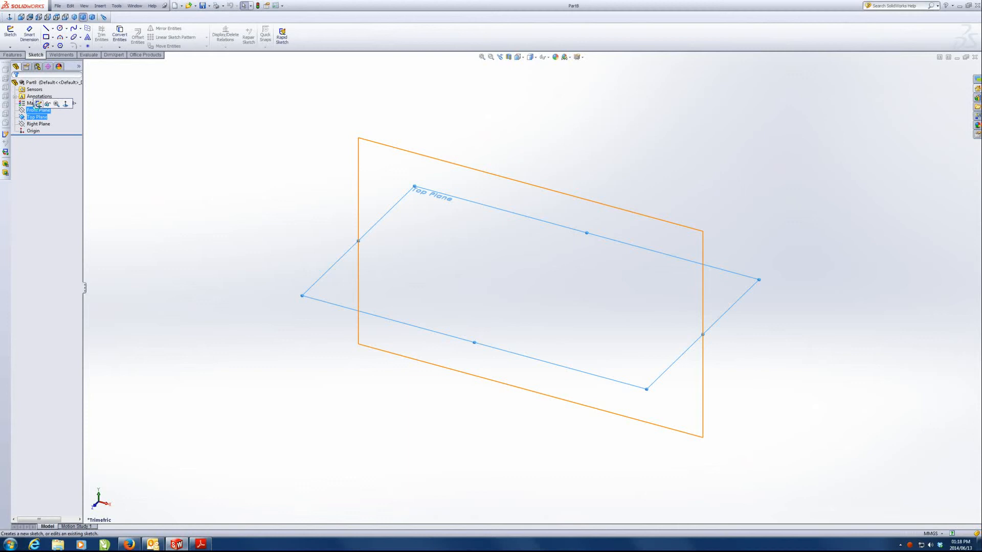
pyautogui.click(60, 28)
pyautogui.click(532, 288)
pyautogui.click(642, 191)
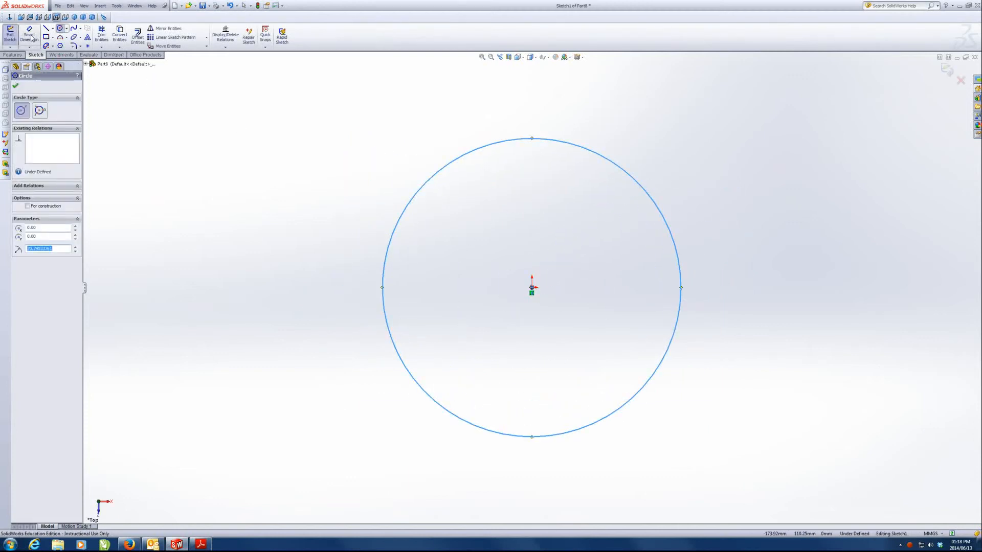
# Step: Dimension the circle's diameter as 90 mm
pyautogui.click(32, 38)
pyautogui.click(681, 289)
pyautogui.click(771, 260)
pyautogui.write('90')
pyautogui.press('Return')
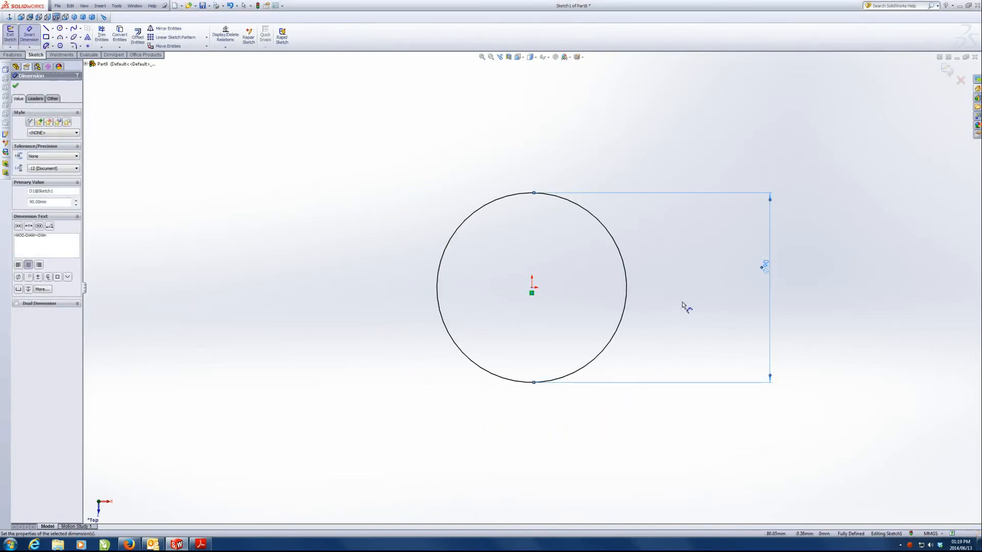
# Step: Draw a corner rectangle of about 126 by 108 mm enclosing the circle
pyautogui.click(47, 38)
pyautogui.click(409, 178)
pyautogui.click(675, 407)
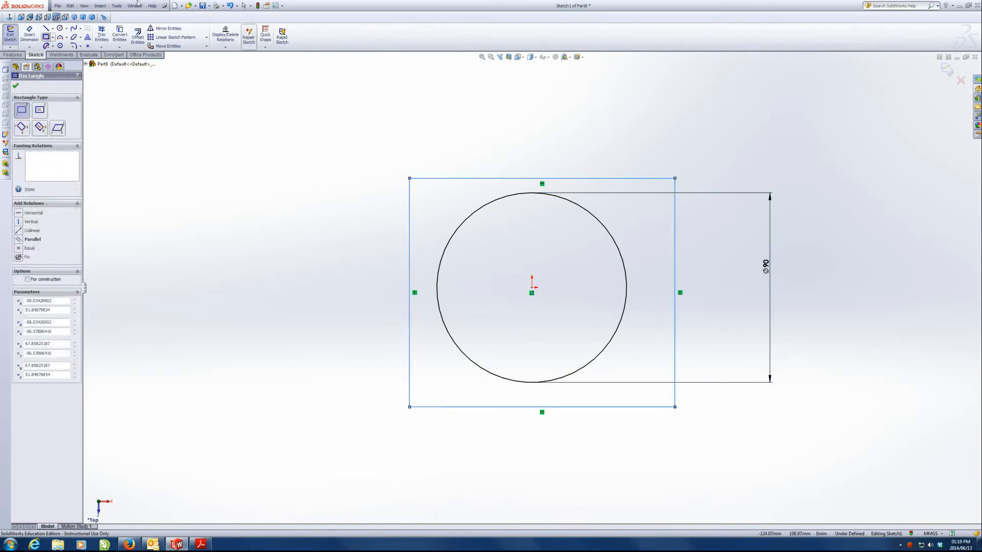
pyautogui.click(47, 37)
pyautogui.click(148, 123)
# Step: Add Tangent relations between the circle and the rectangle's left and top sides
pyautogui.click(438, 290)
pyautogui.keyDown('ctrl'); pyautogui.click(409, 289); pyautogui.keyUp('ctrl')
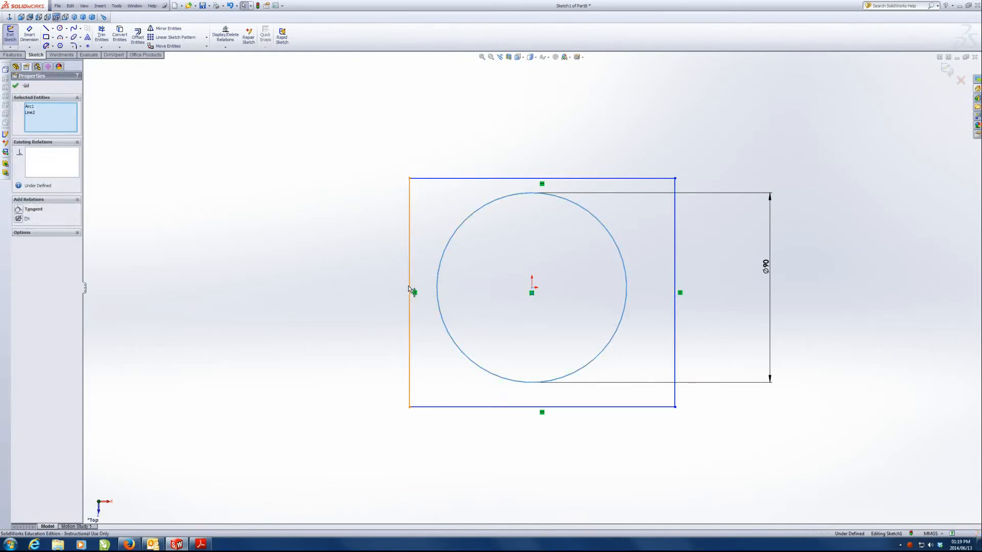
pyautogui.click(24, 209)
pyautogui.click(199, 226)
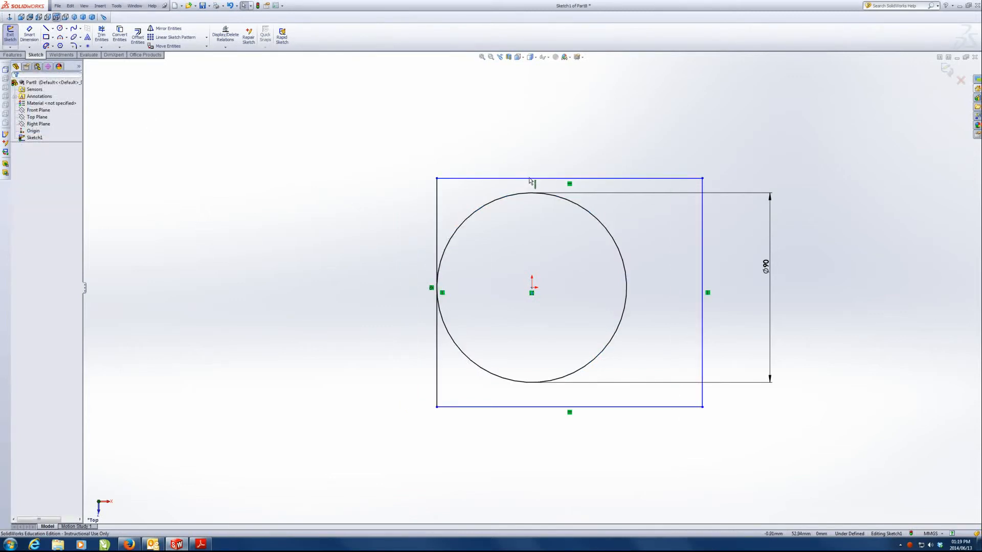
pyautogui.click(529, 179)
pyautogui.keyDown('ctrl'); pyautogui.click(529, 193); pyautogui.keyUp('ctrl')
pyautogui.click(19, 209)
pyautogui.click(677, 277)
# Step: Add Tangent relations between the circle and the rectangle's right and bottom sides
pyautogui.click(626, 290)
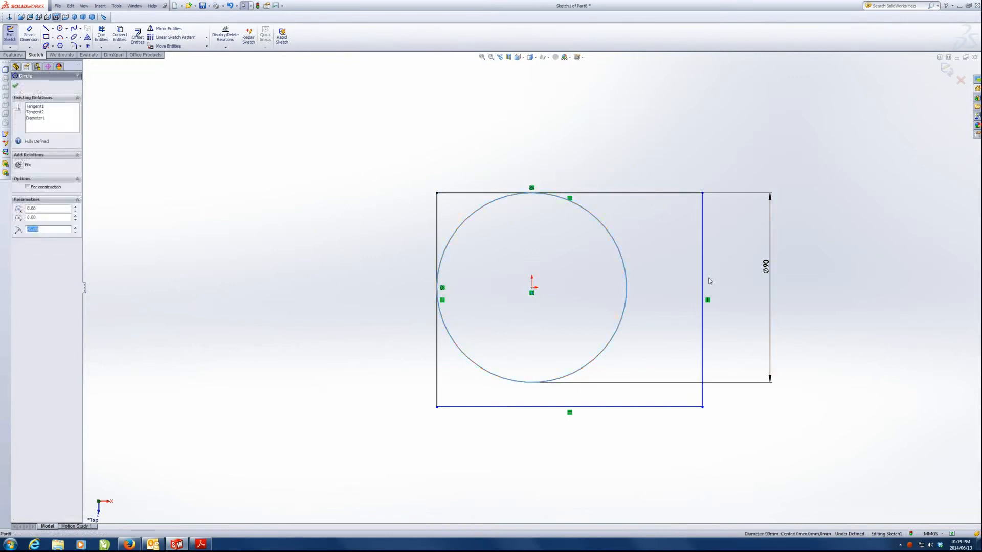
pyautogui.keyDown('ctrl'); pyautogui.click(704, 291); pyautogui.keyUp('ctrl')
pyautogui.click(18, 210)
pyautogui.click(421, 310)
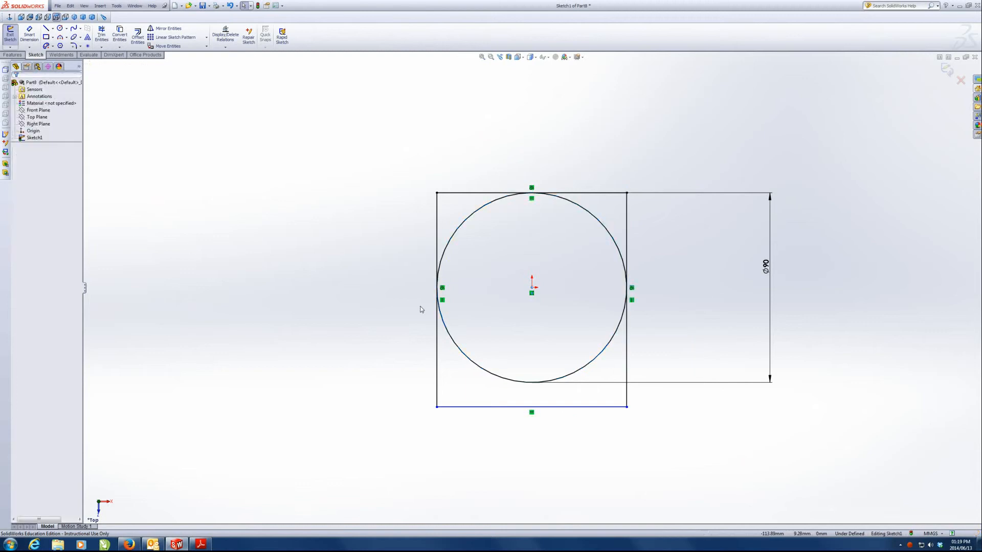
pyautogui.click(518, 381)
pyautogui.keyDown('ctrl'); pyautogui.click(514, 407); pyautogui.keyUp('ctrl')
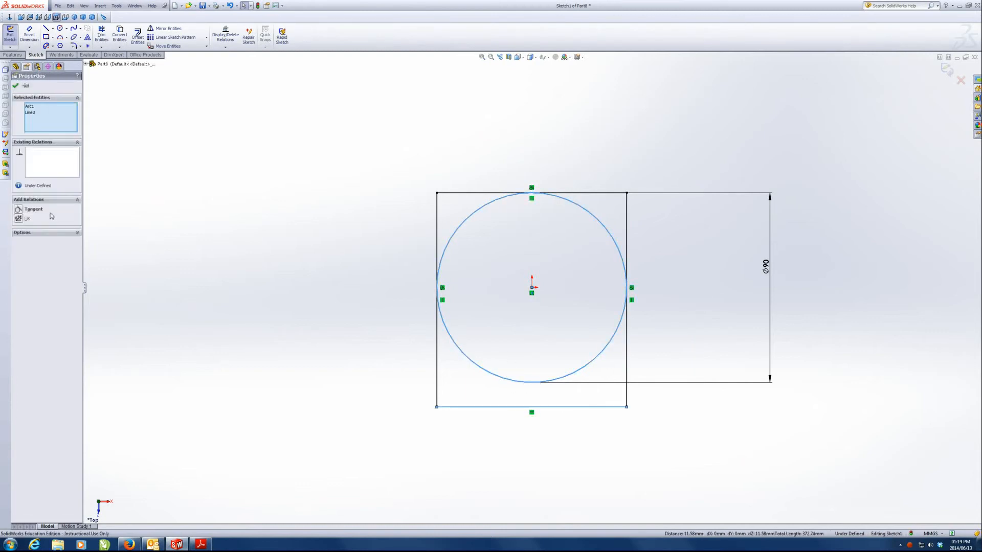
pyautogui.click(19, 210)
pyautogui.click(317, 255)
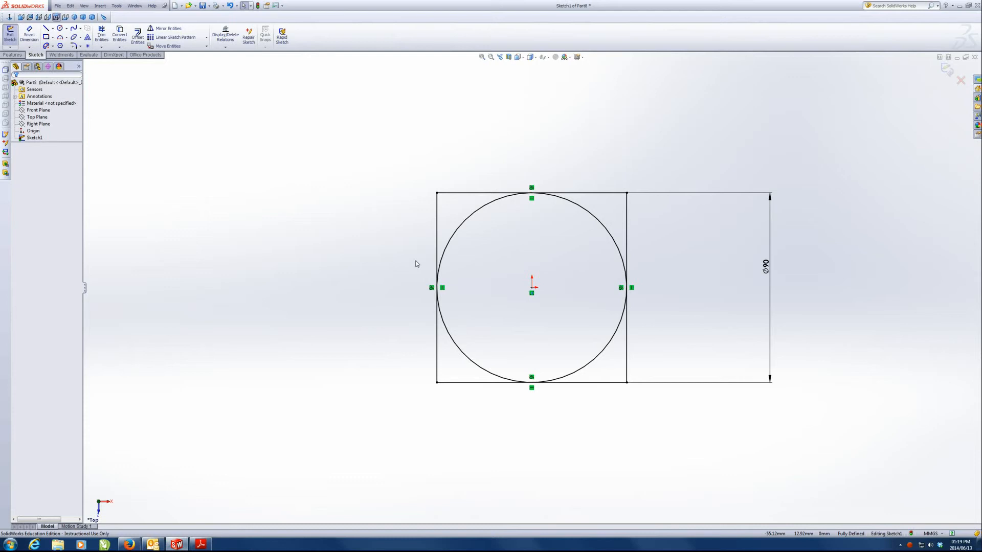
# Step: Draw both diagonals of the square from corner to opposite corner
pyautogui.click(47, 29)
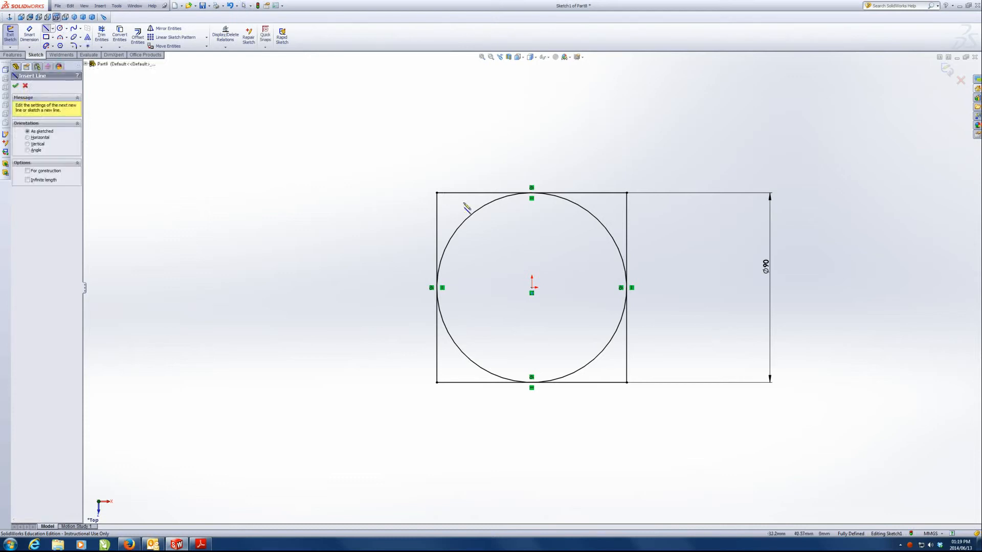
pyautogui.click(437, 193)
pyautogui.click(626, 381)
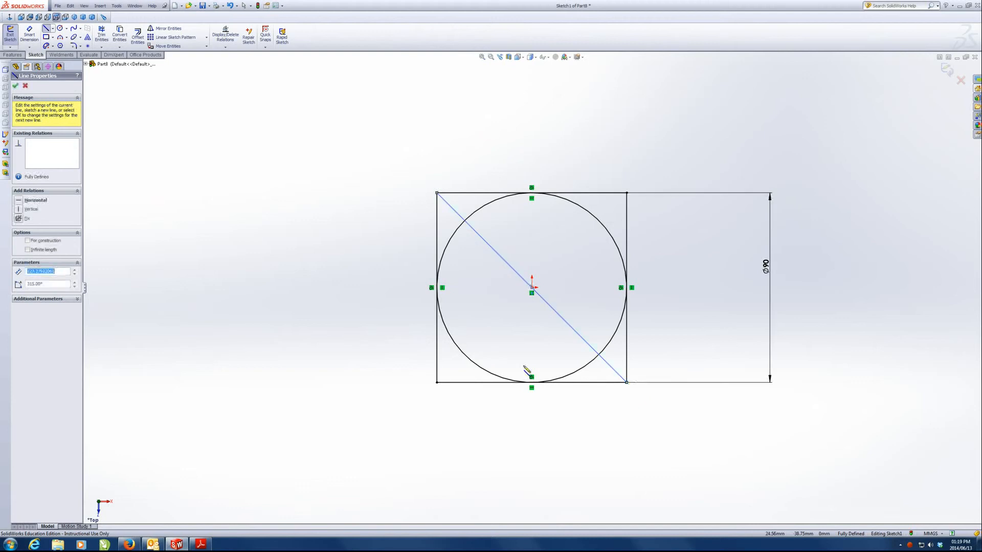
pyautogui.click(438, 383)
pyautogui.click(627, 194)
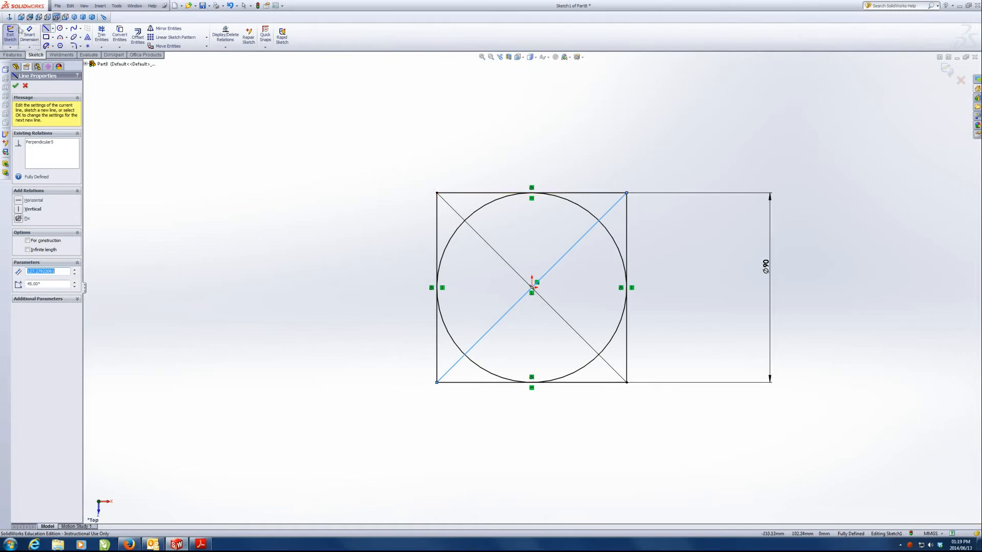
pyautogui.click(45, 29)
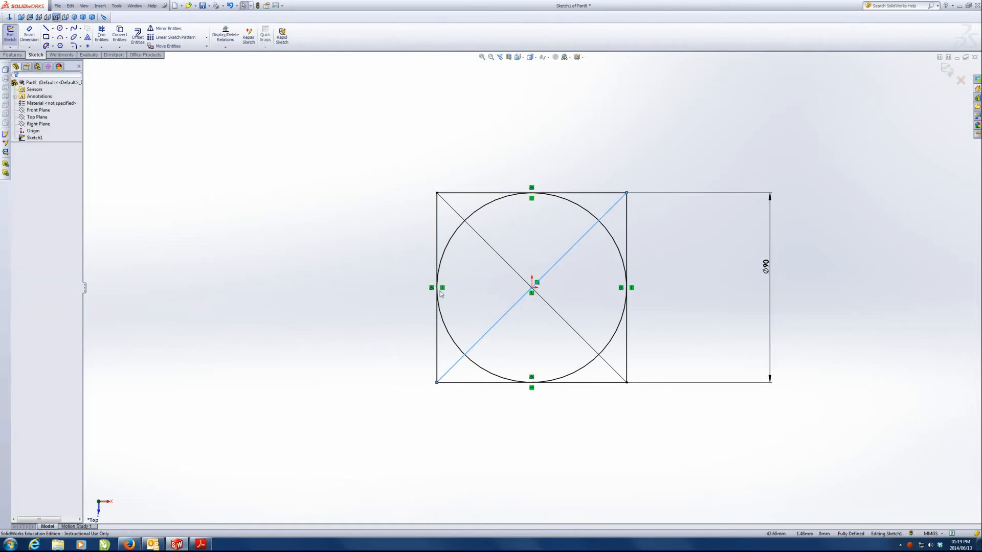
# Step: Draw a closed four-line shape through the midpoints of the square's left, top and bottom sides, with its right corner inside the circle
pyautogui.click(46, 28)
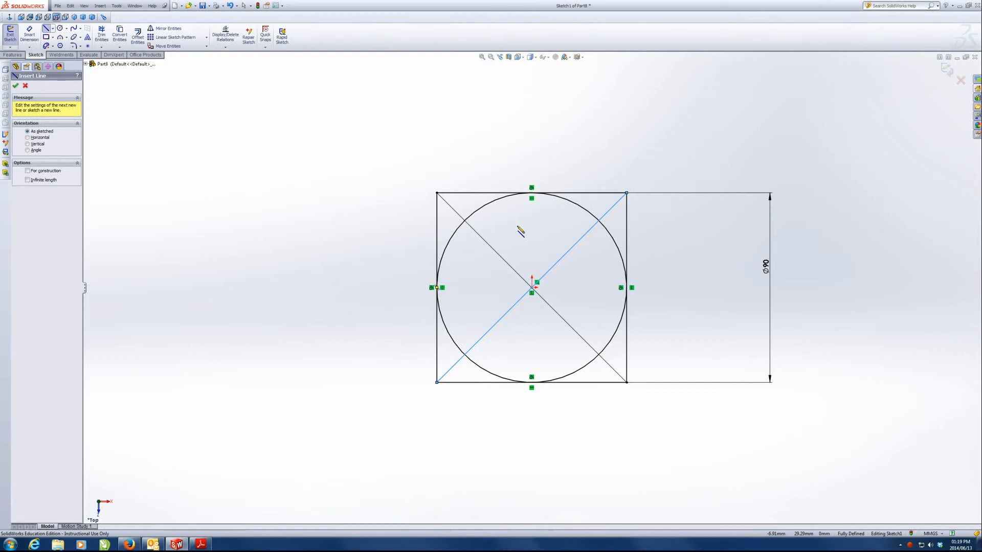
pyautogui.click(437, 287)
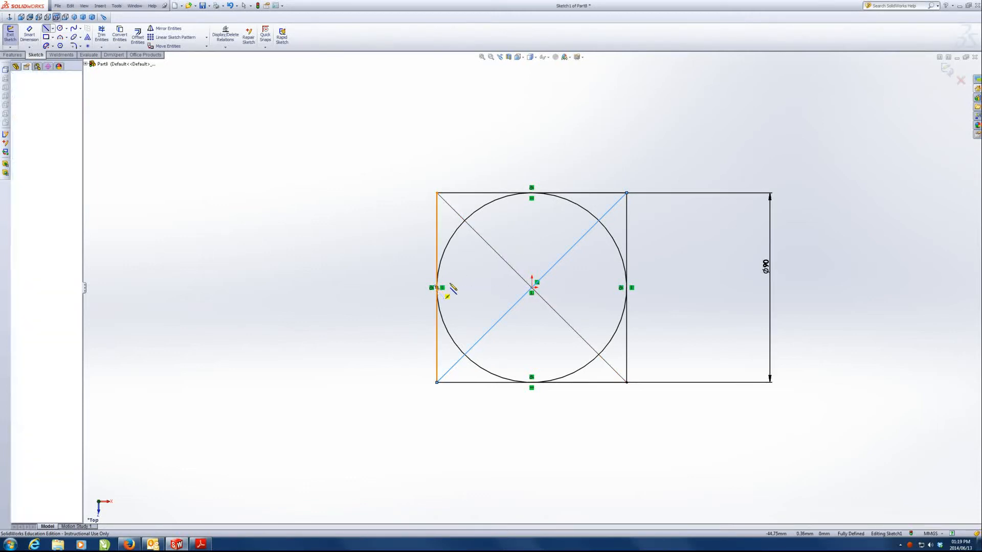
pyautogui.click(532, 193)
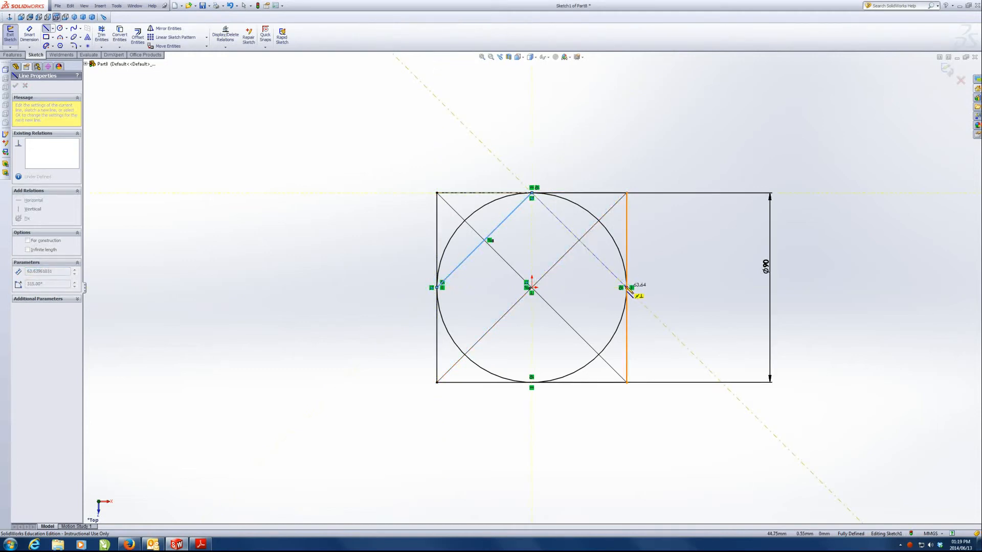
pyautogui.click(596, 281)
pyautogui.click(532, 383)
pyautogui.click(438, 288)
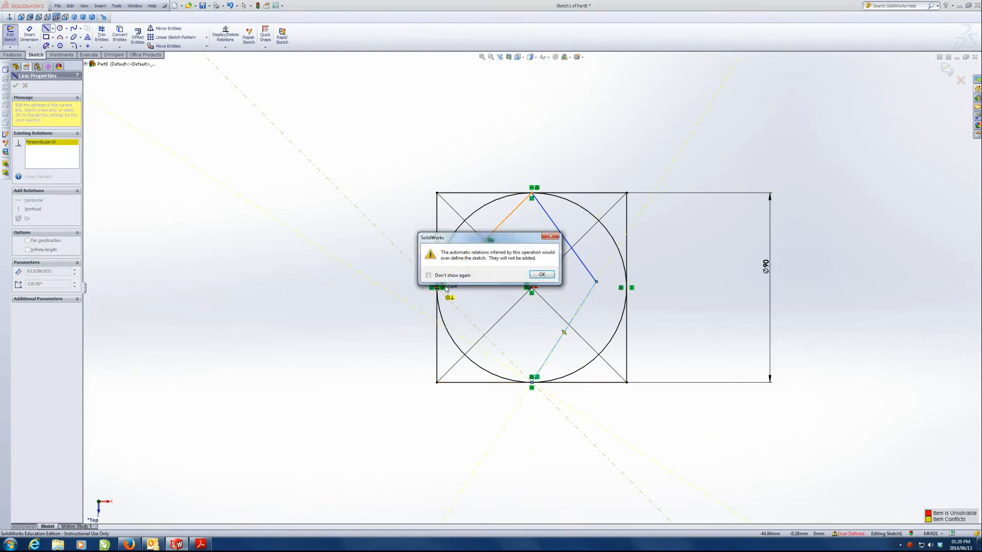
pyautogui.click(540, 277)
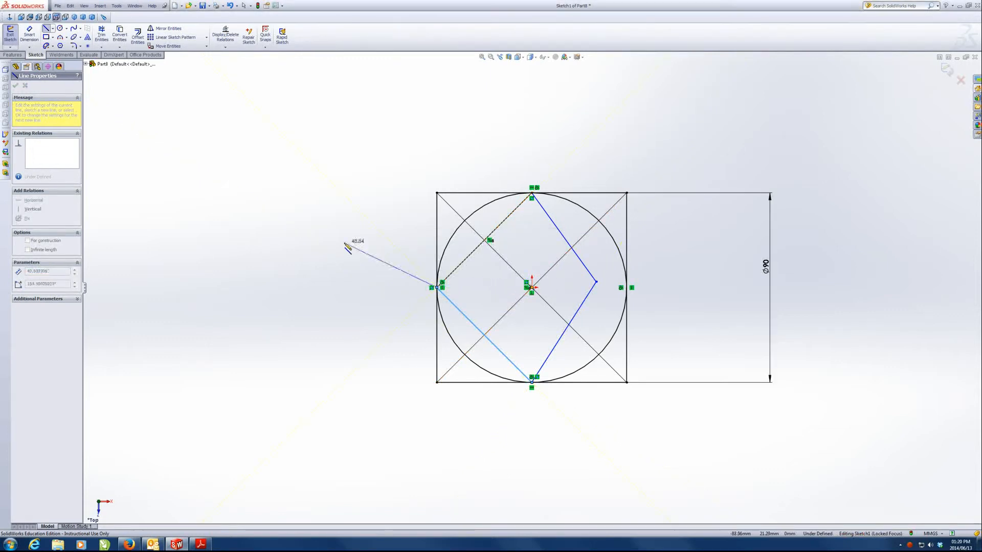
pyautogui.press('Escape')
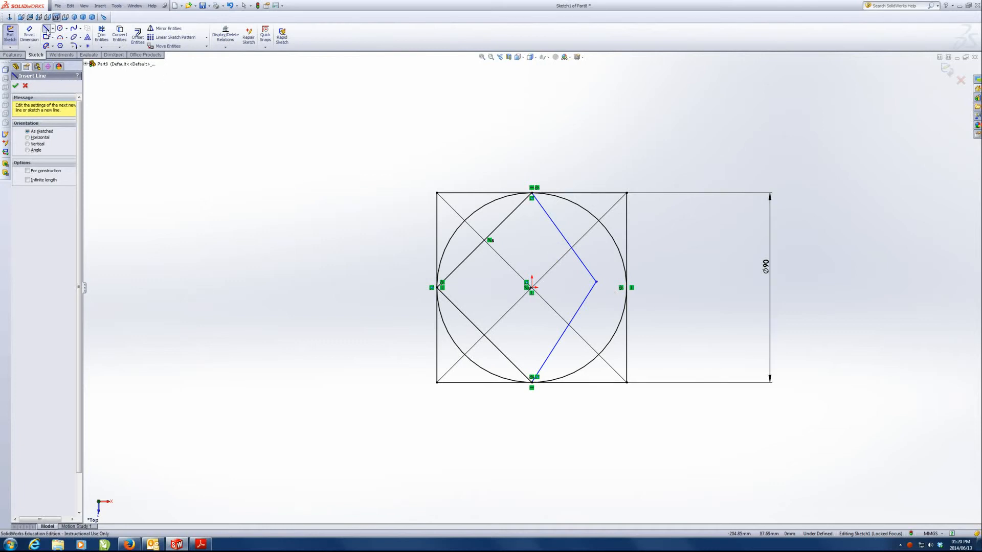
pyautogui.click(46, 29)
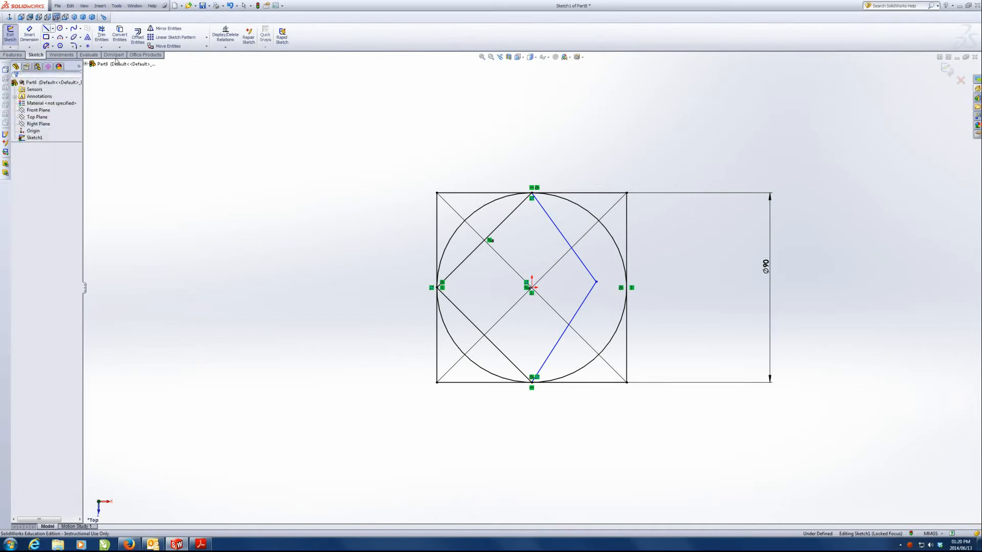
# Step: Add a Midpoint relation between the shape's right corner and the square's right side to complete the diamond
pyautogui.click(597, 282)
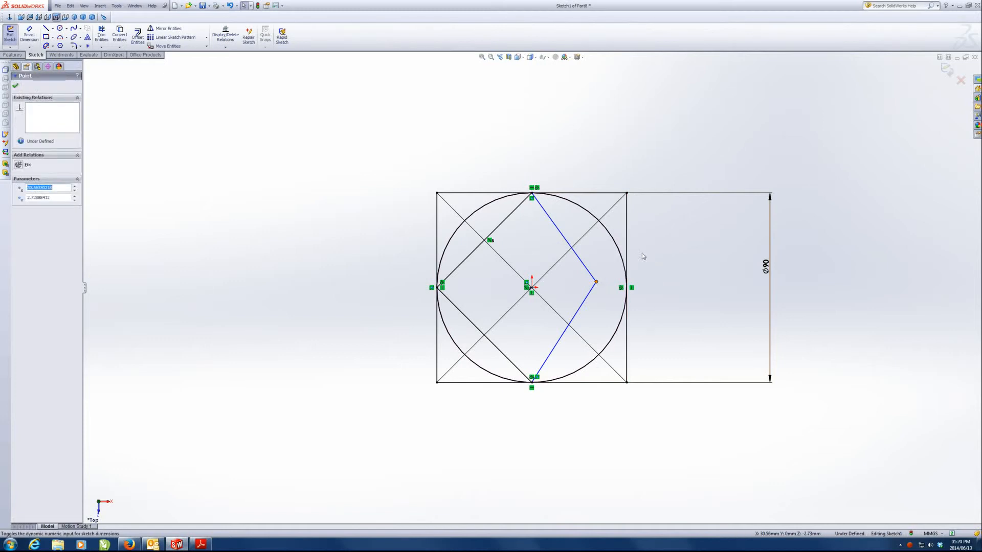
pyautogui.keyDown('ctrl'); pyautogui.click(626, 252); pyautogui.keyUp('ctrl')
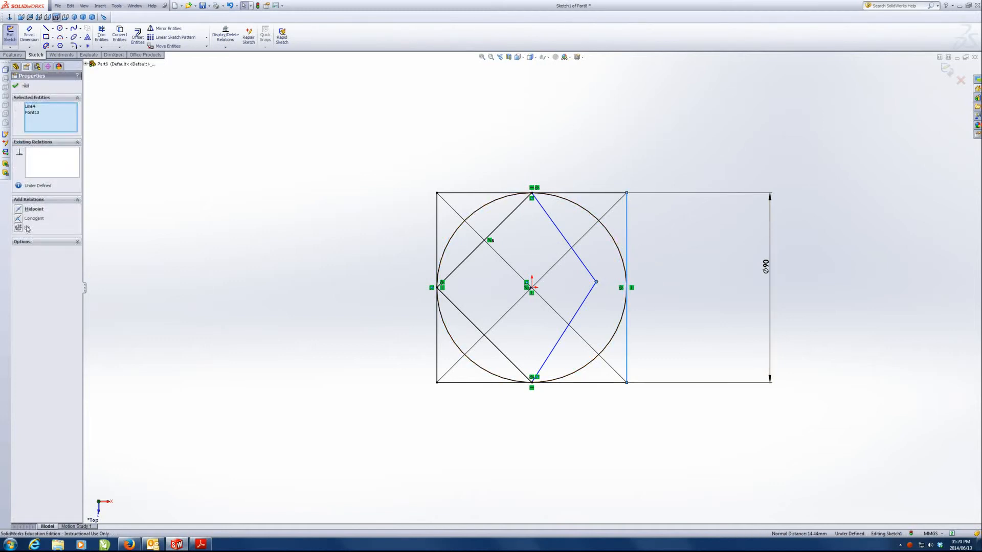
pyautogui.click(18, 210)
pyautogui.click(325, 366)
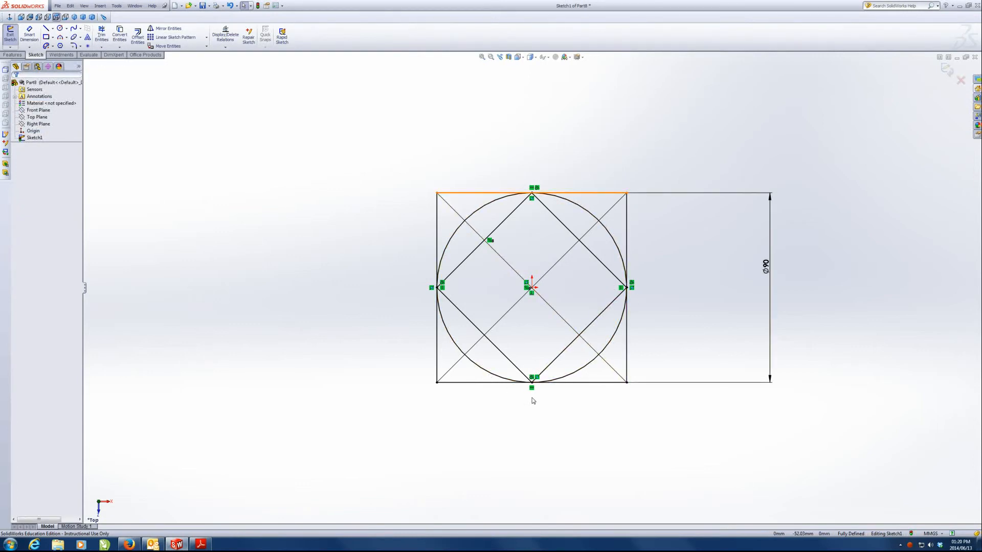
# Step: Draw a circle of about 24 mm radius centred on the origin inside the diamond
pyautogui.click(60, 29)
pyautogui.click(532, 287)
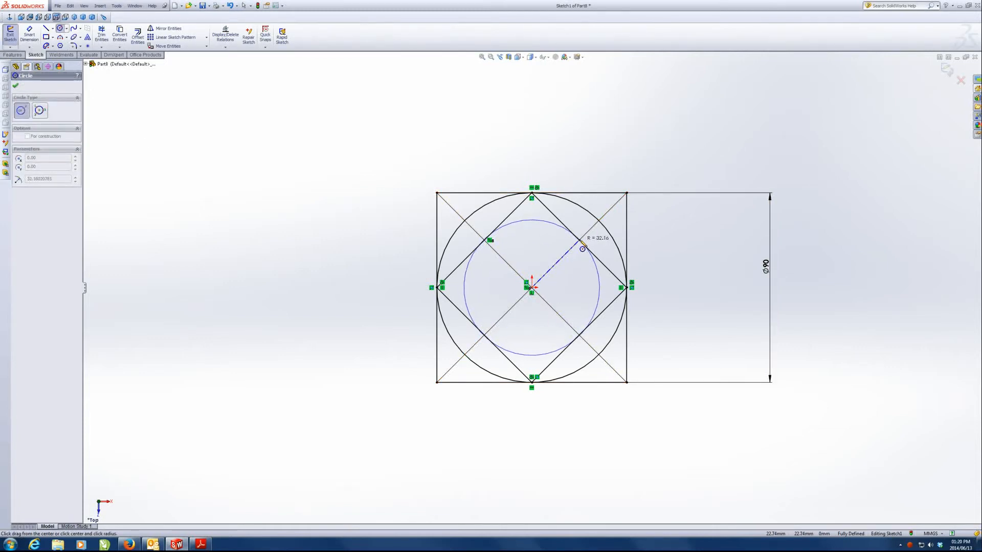
pyautogui.click(572, 256)
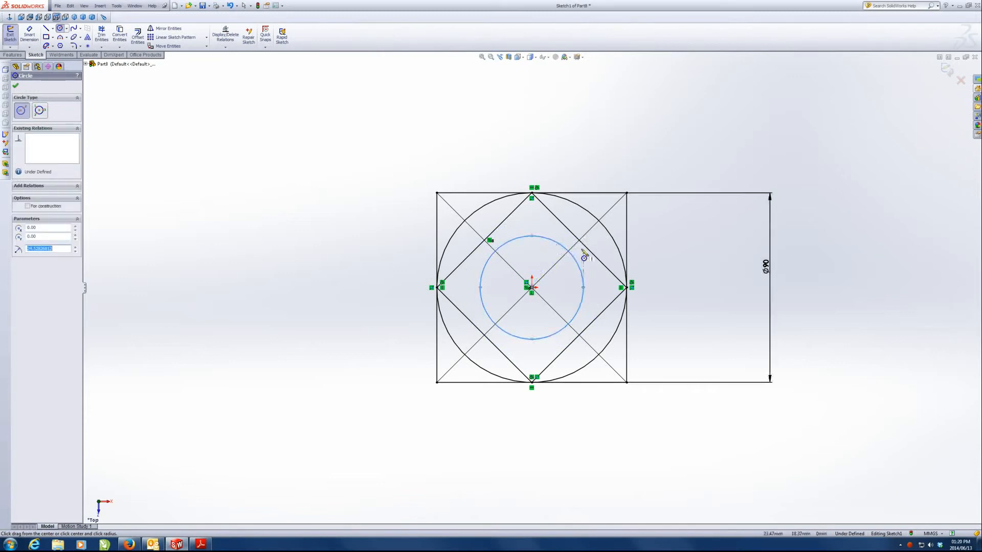
pyautogui.click(59, 31)
# Step: Add a Tangent relation between the inner circle and the diamond's upper-right side
pyautogui.click(563, 225)
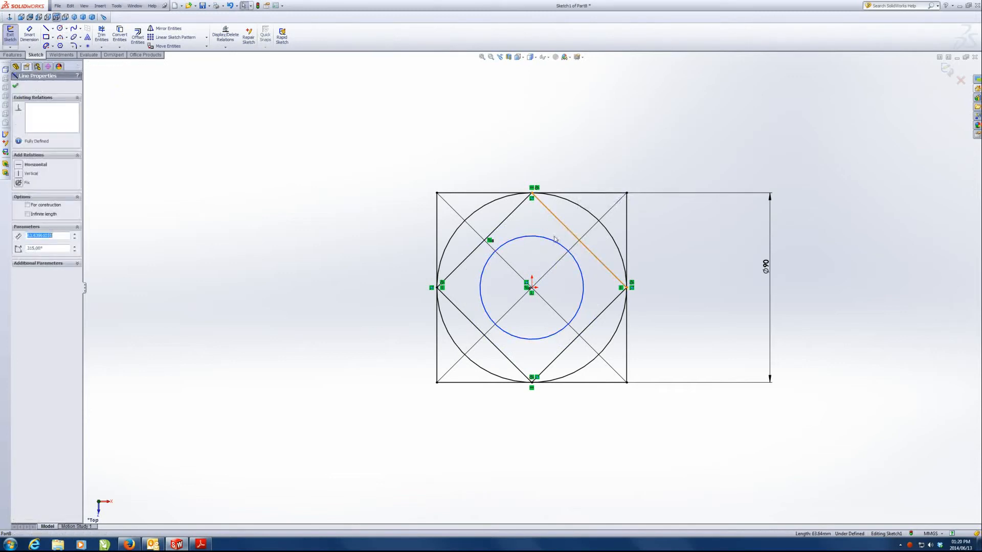
pyautogui.keyDown('ctrl'); pyautogui.click(550, 242); pyautogui.keyUp('ctrl')
pyautogui.click(20, 214)
pyautogui.press('Escape')
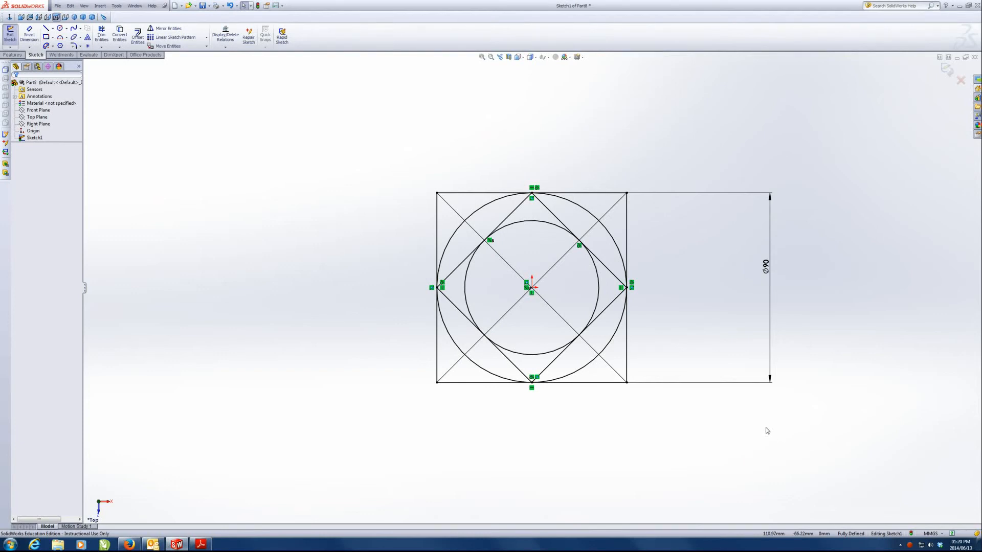
# Step: Switch to the study guide in Adobe Reader and examine the Exercise 2.5 sketch and its dimensions
pyautogui.hotkey('alt', 'Tab')
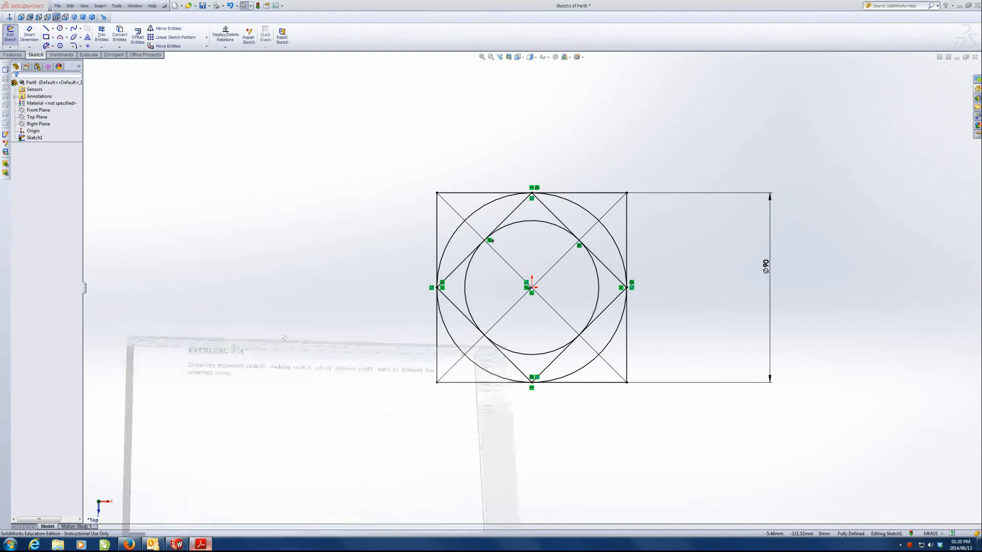
pyautogui.scroll(-10, 309, 313)
pyautogui.scroll(-10, 315, 322)
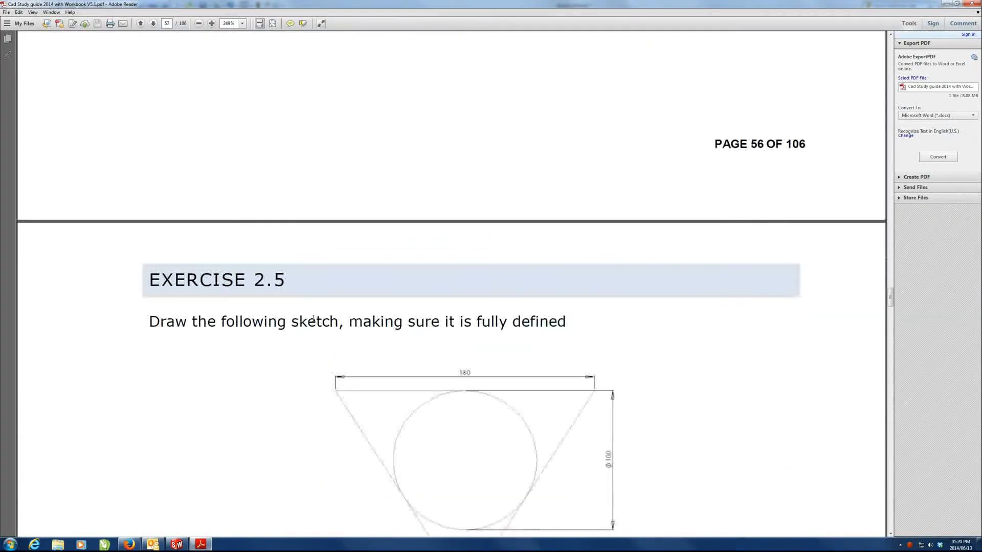
pyautogui.scroll(-1, 313, 318)
pyautogui.scroll(1, 313, 318)
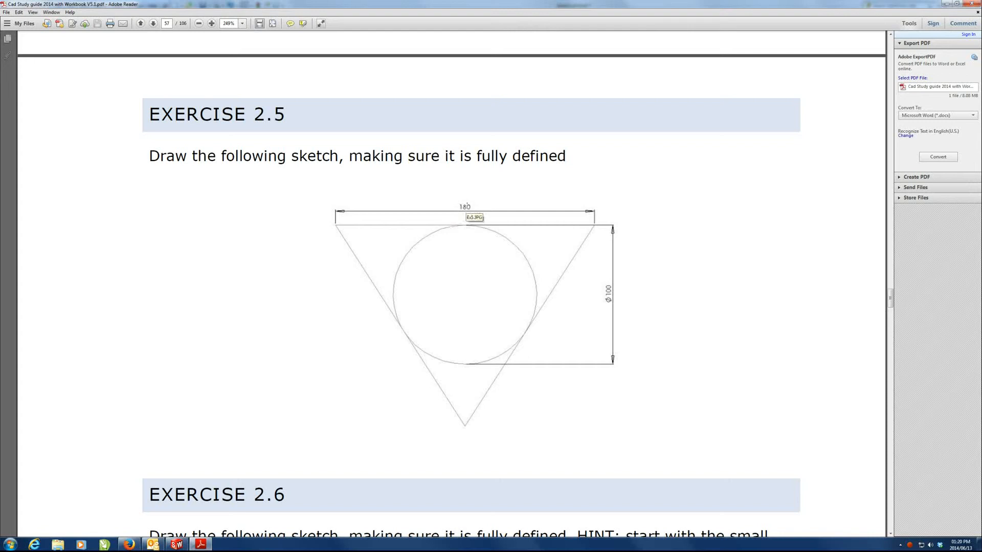
# Step: Return to SolidWorks and close the Exercise 2.4 part without saving
pyautogui.click(946, 3)
pyautogui.click(975, 57)
pyautogui.click(493, 283)
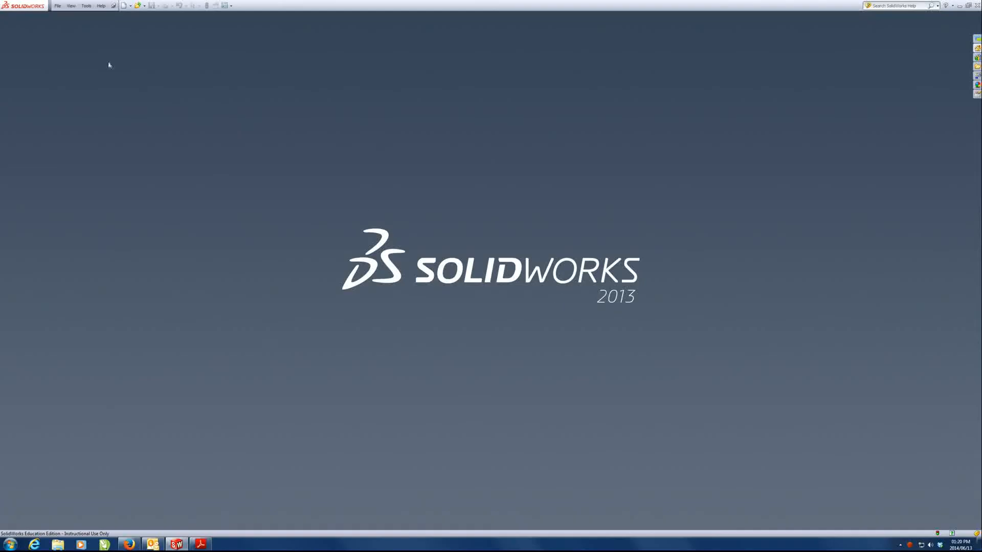
# Step: Create a new part and start a sketch on the Top Plane
pyautogui.click(58, 6)
pyautogui.click(72, 16)
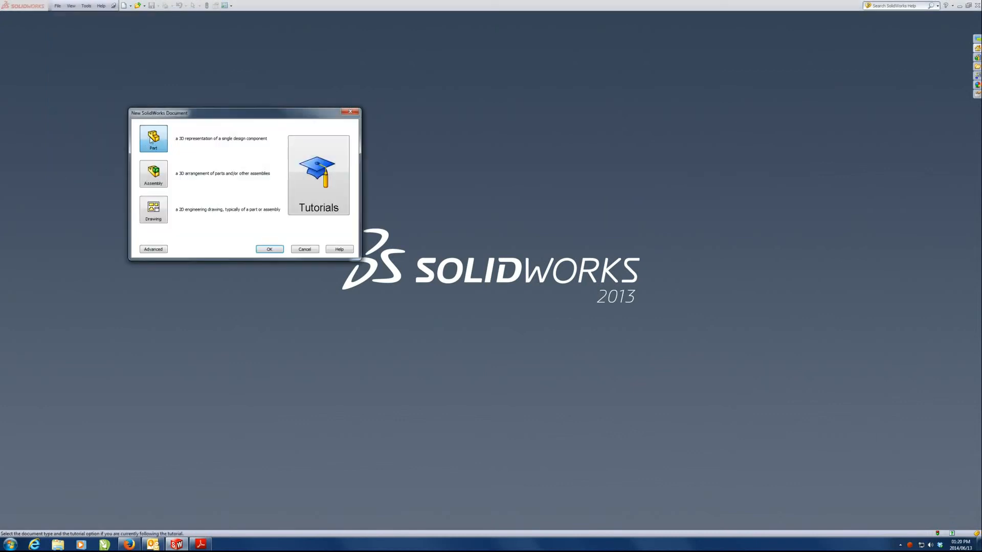
pyautogui.click(267, 250)
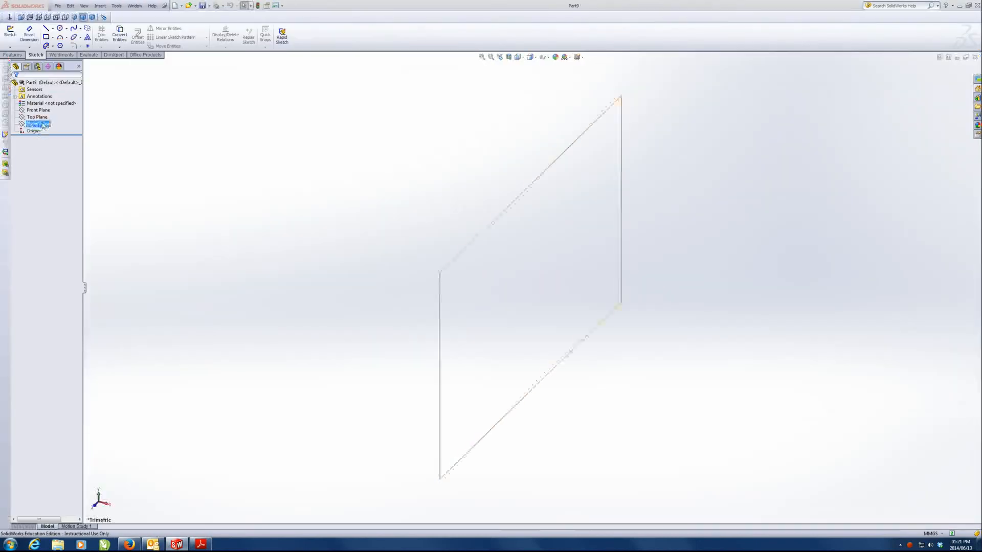
pyautogui.click(44, 118)
pyautogui.click(50, 106)
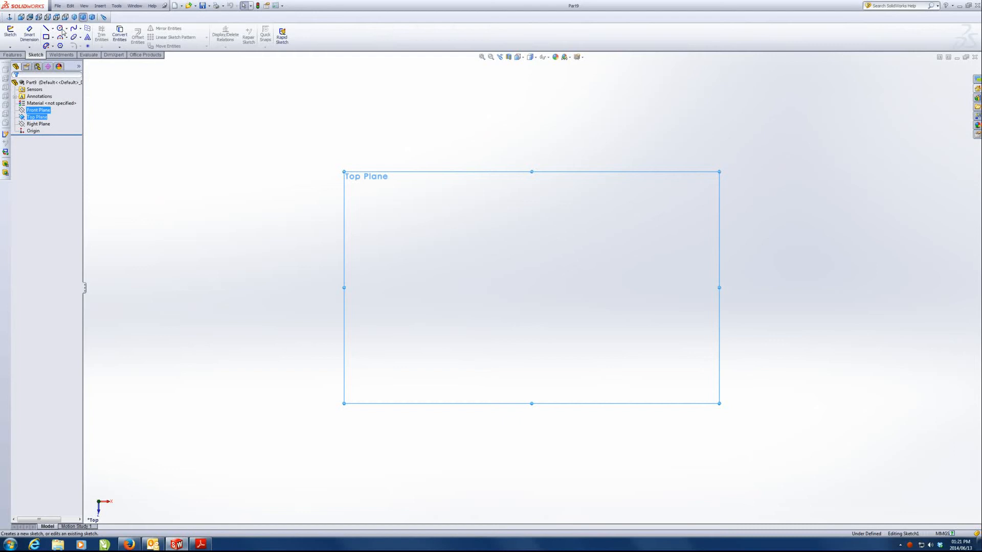
# Step: Draw a circle centred on the origin and dimension its diameter as 100 mm
pyautogui.click(60, 28)
pyautogui.click(532, 286)
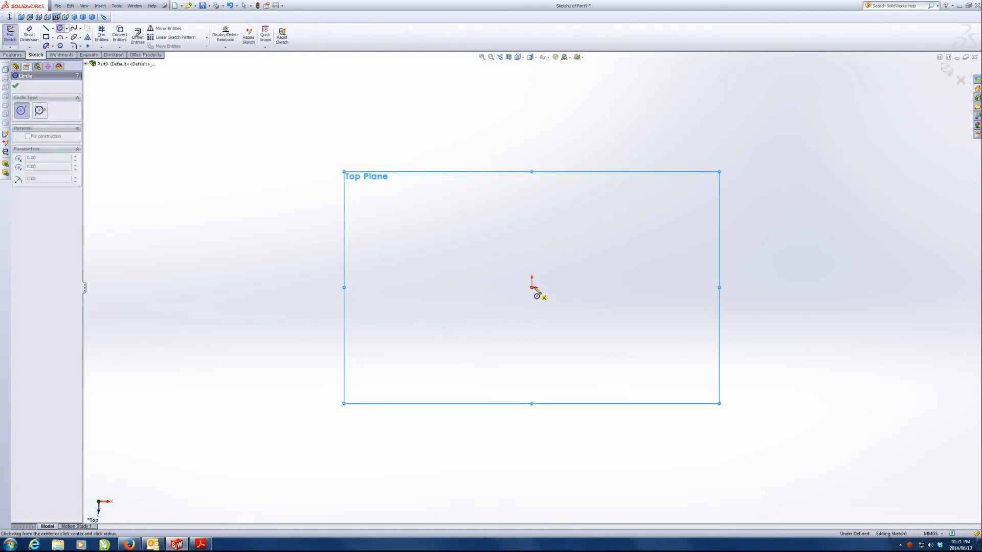
pyautogui.click(589, 243)
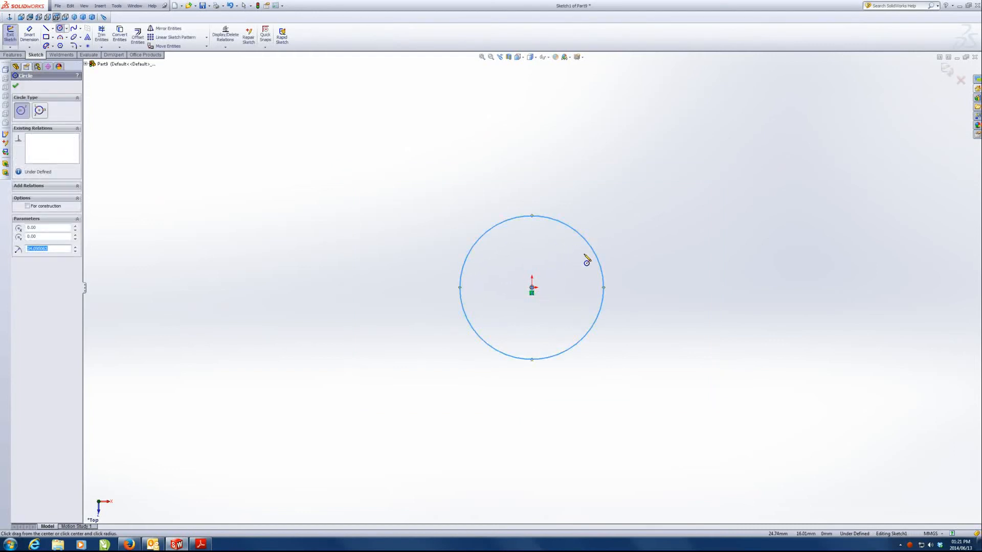
pyautogui.click(29, 34)
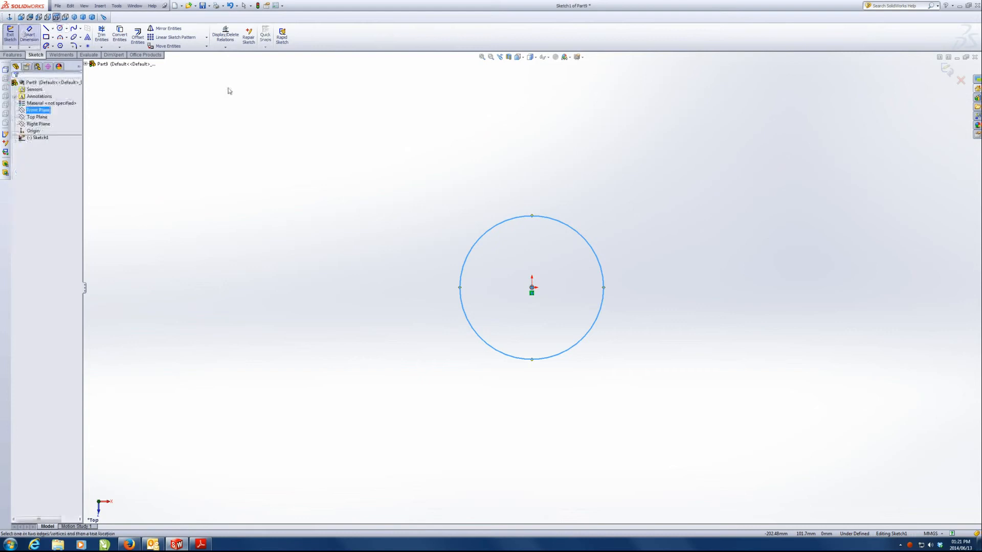
pyautogui.click(606, 295)
pyautogui.click(658, 282)
pyautogui.write('100')
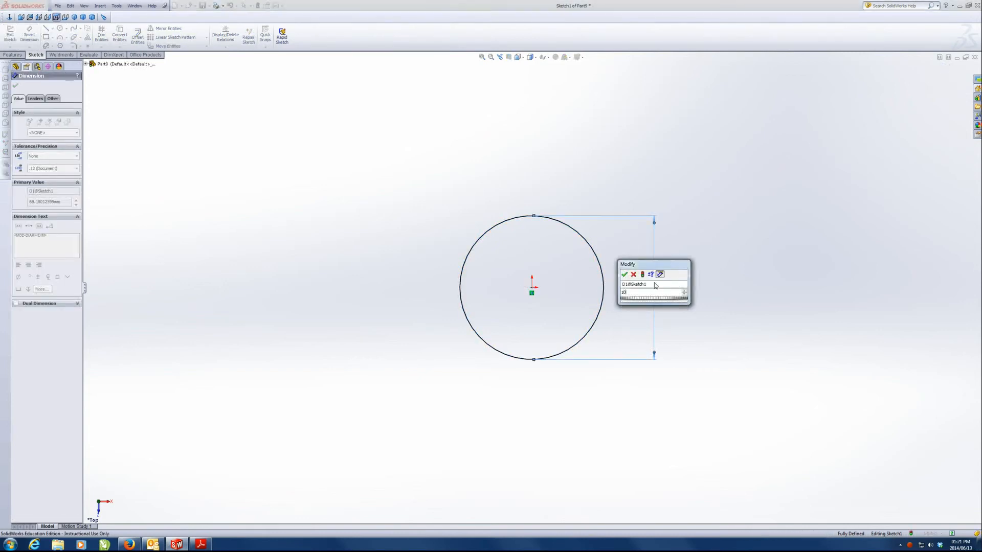
pyautogui.press('Return')
# Step: Draw a horizontal line above the circle and dimension its length as 180 mm
pyautogui.click(45, 29)
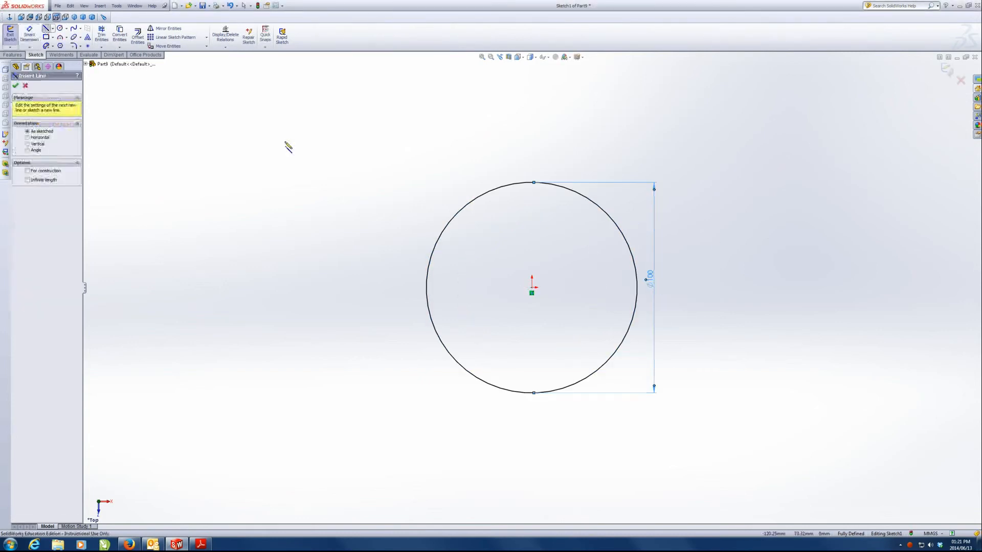
pyautogui.click(276, 145)
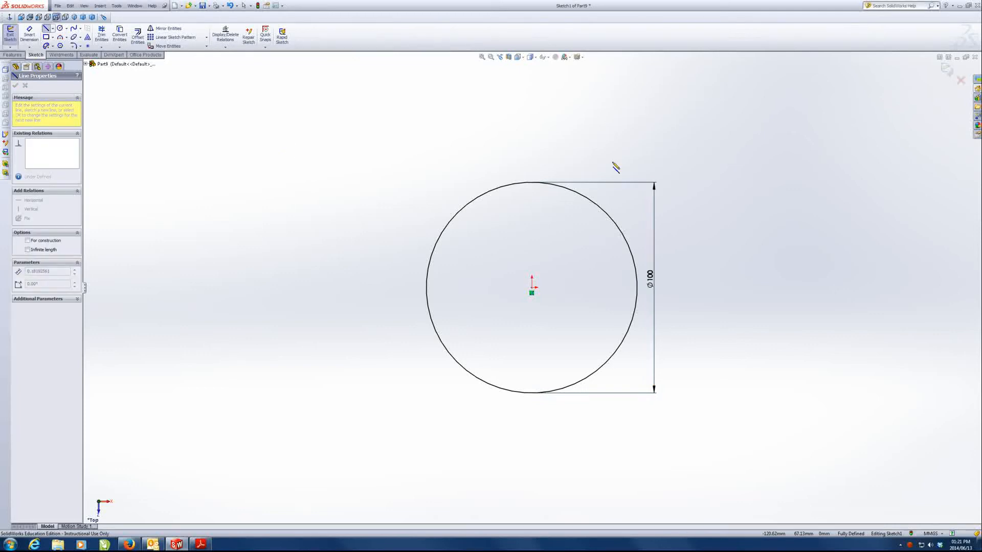
pyautogui.doubleClick(731, 146)
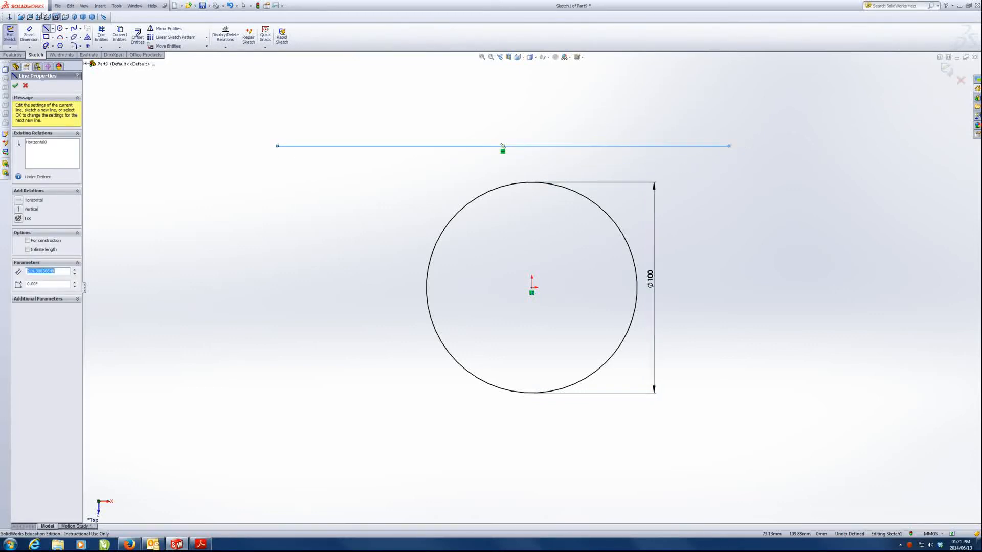
pyautogui.click(438, 147)
pyautogui.click(440, 109)
pyautogui.write('180')
pyautogui.press('Return')
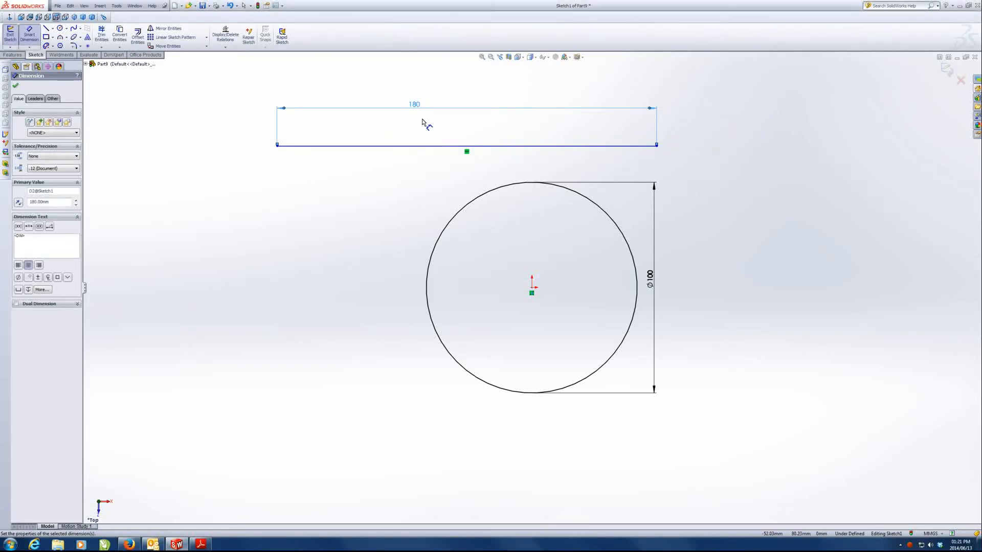
pyautogui.press('Escape')
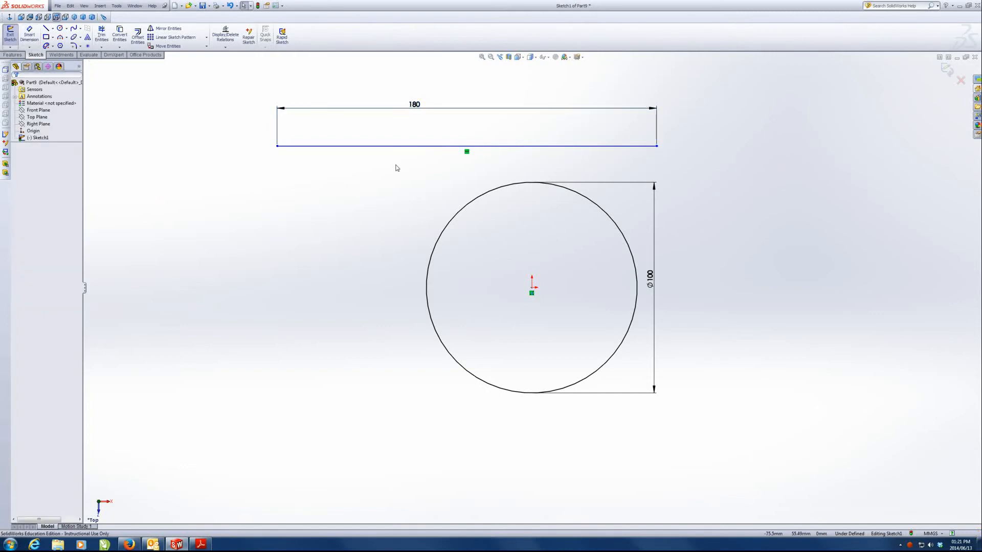
# Step: Add a Tangent relation between the circle and the horizontal line above it
pyautogui.click(509, 186)
pyautogui.keyDown('ctrl'); pyautogui.click(500, 147); pyautogui.keyUp('ctrl')
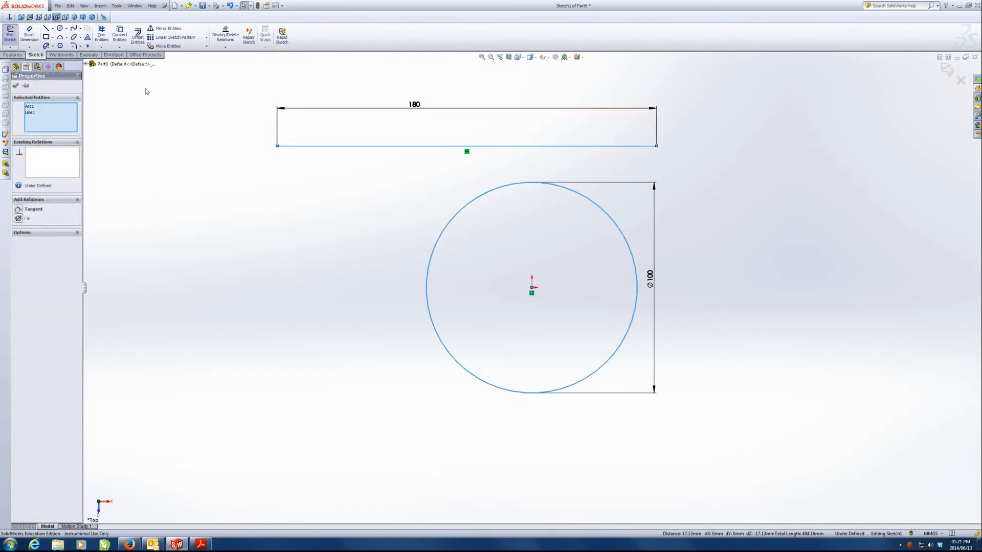
pyautogui.click(23, 209)
pyautogui.click(324, 201)
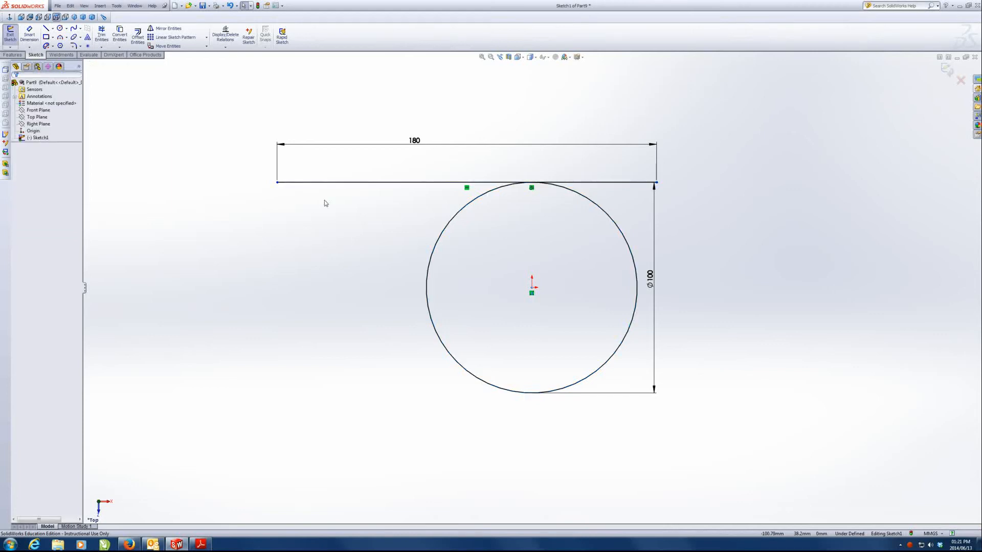
# Step: Slide the tangent line to the right by its right endpoint until it is roughly centred over the circle
pyautogui.click(352, 183)
pyautogui.moveTo(657, 183); pyautogui.dragTo(731, 185)
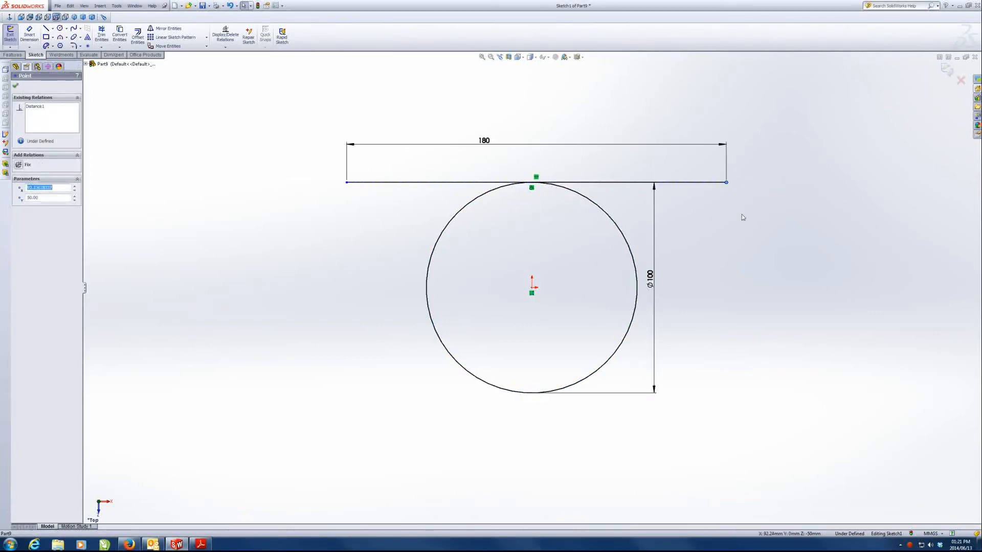
pyautogui.click(536, 279)
# Step: Draw two lines from the ends of the 180 mm line meeting at an apex below the circle, forming a triangle
pyautogui.click(46, 28)
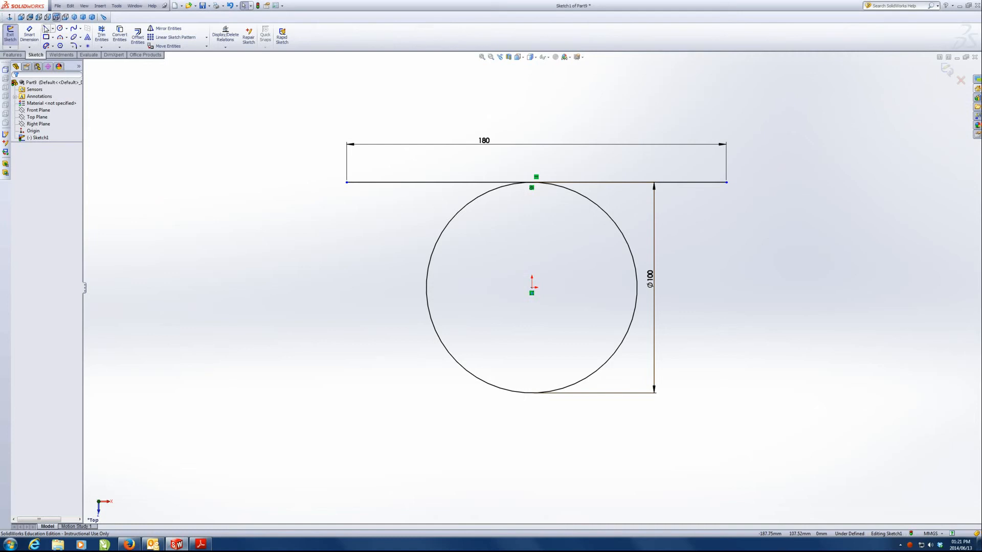
pyautogui.moveTo(346, 182)
pyautogui.mouseDown()
pyautogui.moveTo(445, 412)
pyautogui.moveTo(509, 477)
pyautogui.moveTo(508, 500)
pyautogui.moveTo(520, 507)
pyautogui.moveTo(726, 182)
pyautogui.mouseUp()
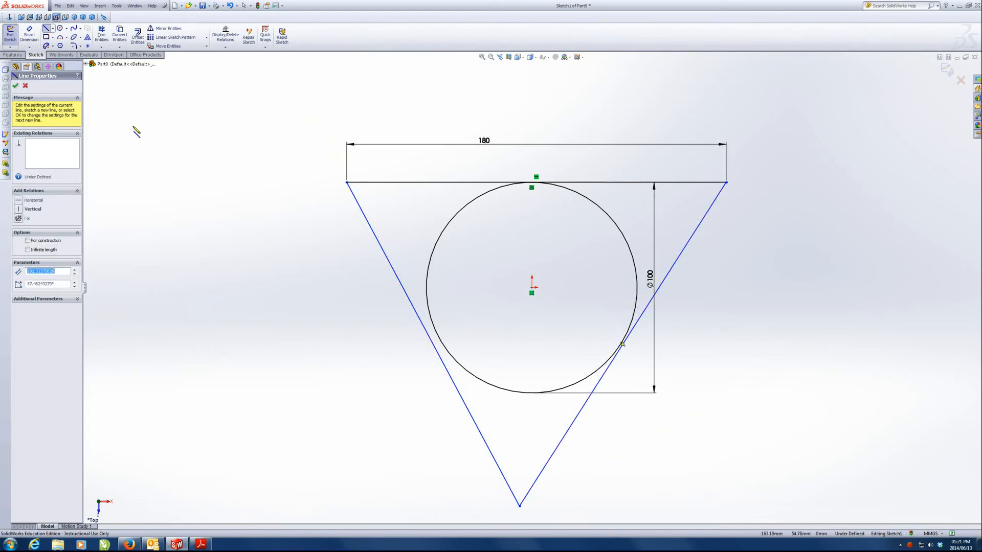
# Step: Add Tangent relations between the circle and each of the two slanted sides of the triangle
pyautogui.click(45, 28)
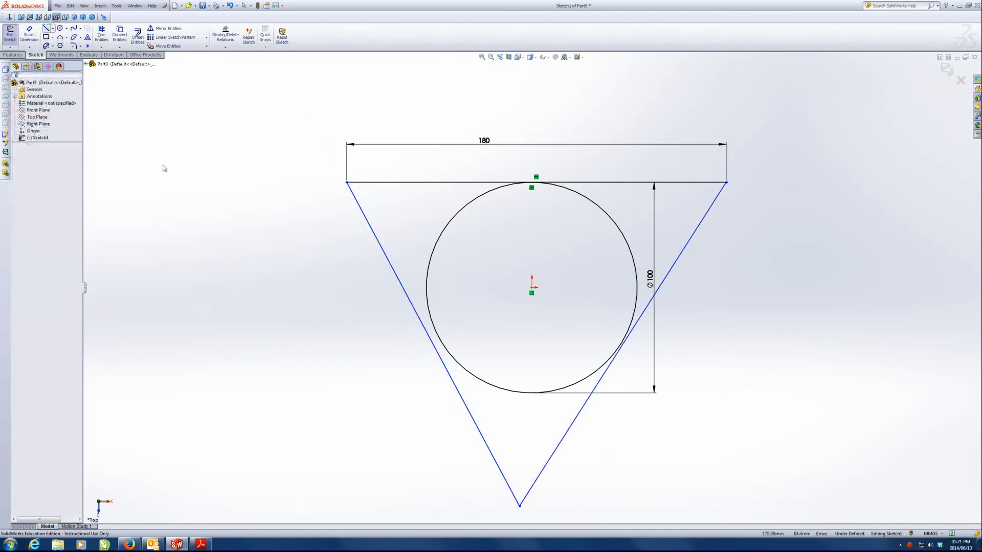
pyautogui.click(421, 316)
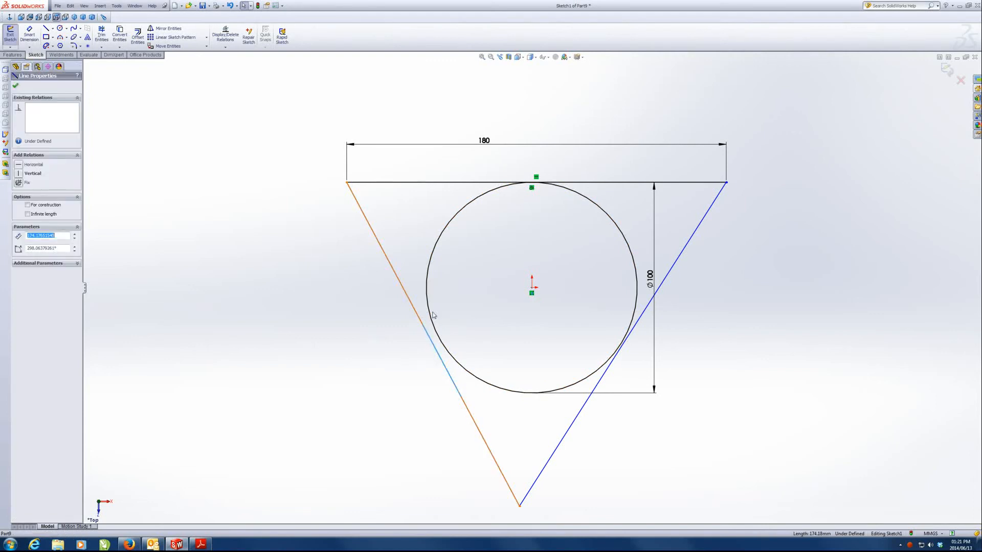
pyautogui.keyDown('ctrl'); pyautogui.click(431, 316); pyautogui.keyUp('ctrl')
pyautogui.click(18, 210)
pyautogui.click(210, 285)
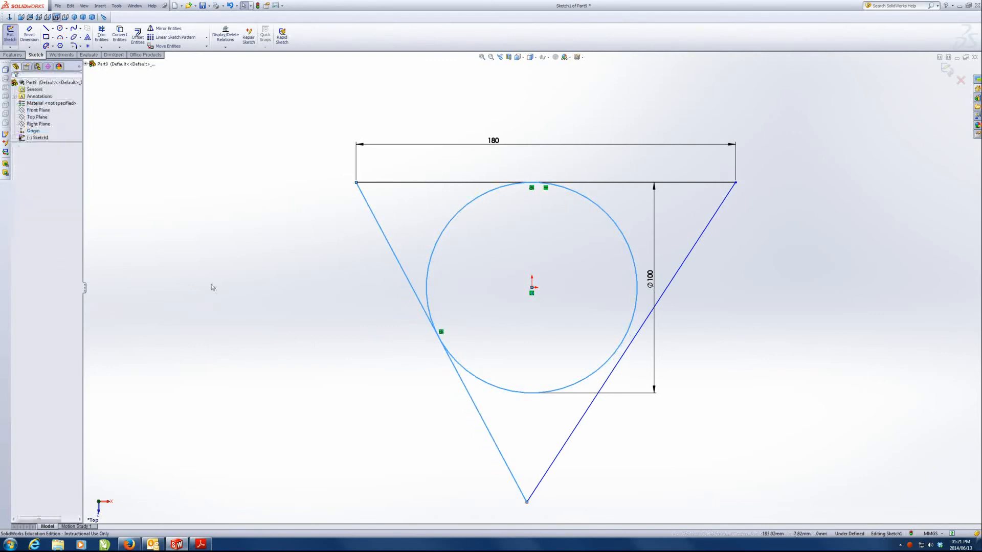
pyautogui.click(610, 373)
pyautogui.keyDown('ctrl'); pyautogui.click(607, 362); pyautogui.keyUp('ctrl')
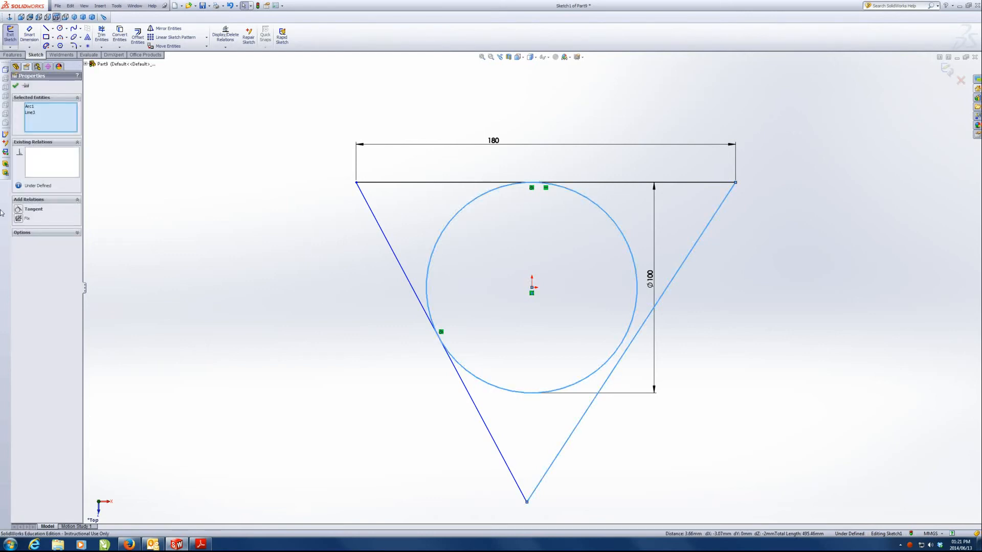
pyautogui.click(18, 210)
pyautogui.click(205, 337)
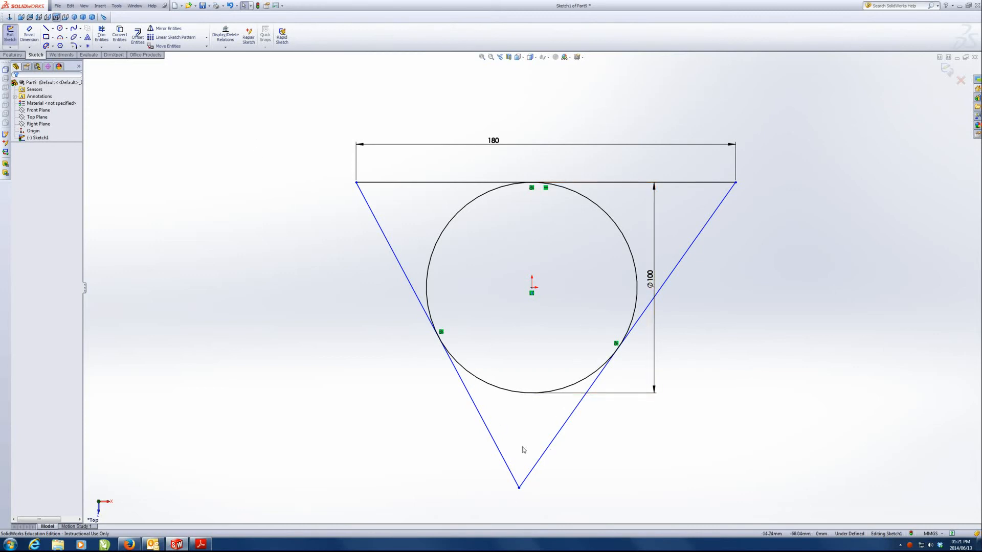
# Step: Move the triangle's lower apex roughly beneath the circle centre and add a Vertical relation between the apex and the centre point
pyautogui.moveTo(519, 486); pyautogui.dragTo(529, 456)
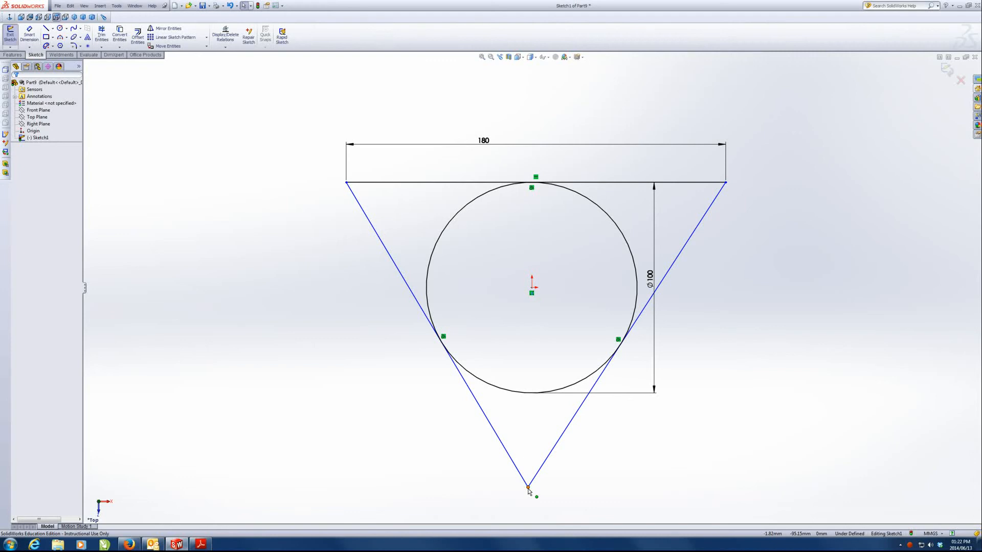
pyautogui.click(532, 289)
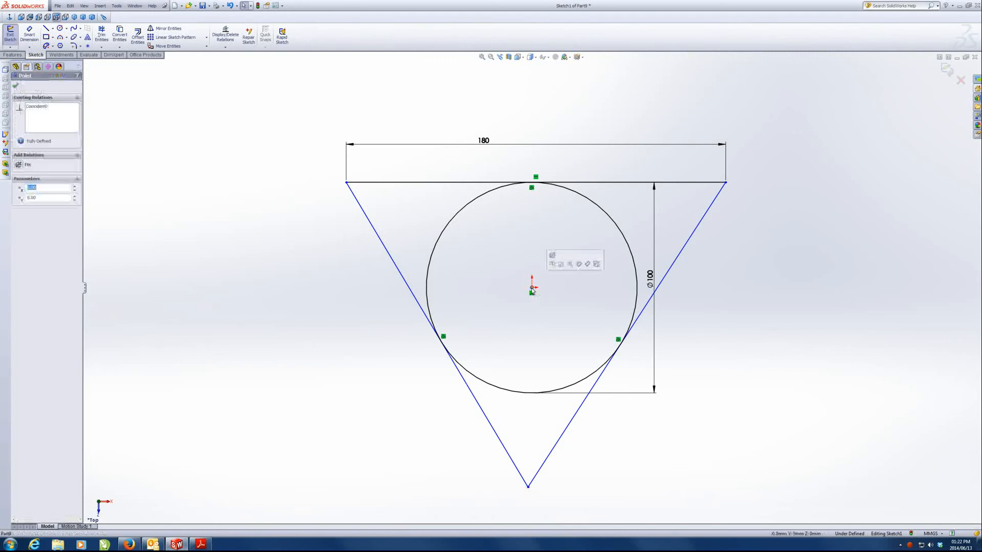
pyautogui.keyDown('ctrl'); pyautogui.click(528, 488); pyautogui.keyUp('ctrl')
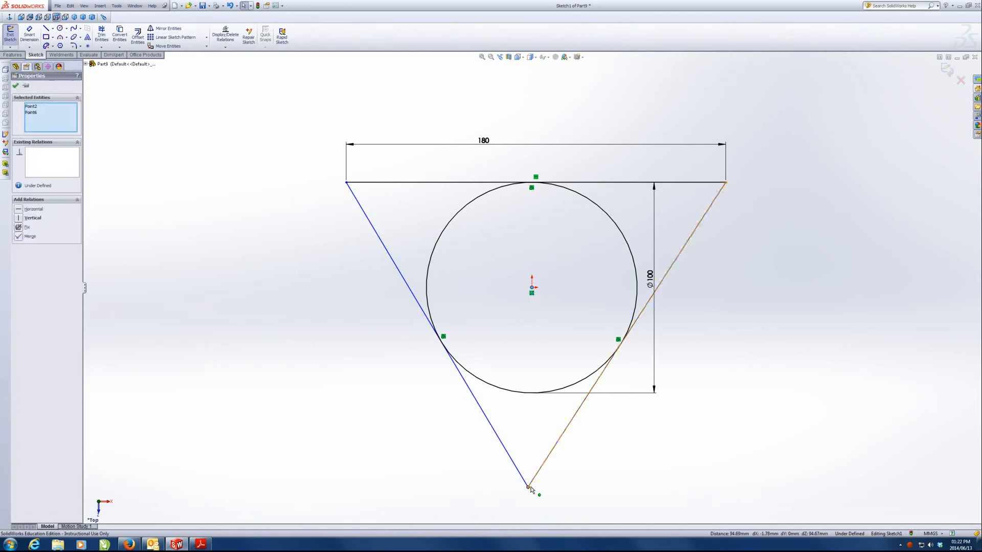
pyautogui.click(21, 219)
pyautogui.click(400, 366)
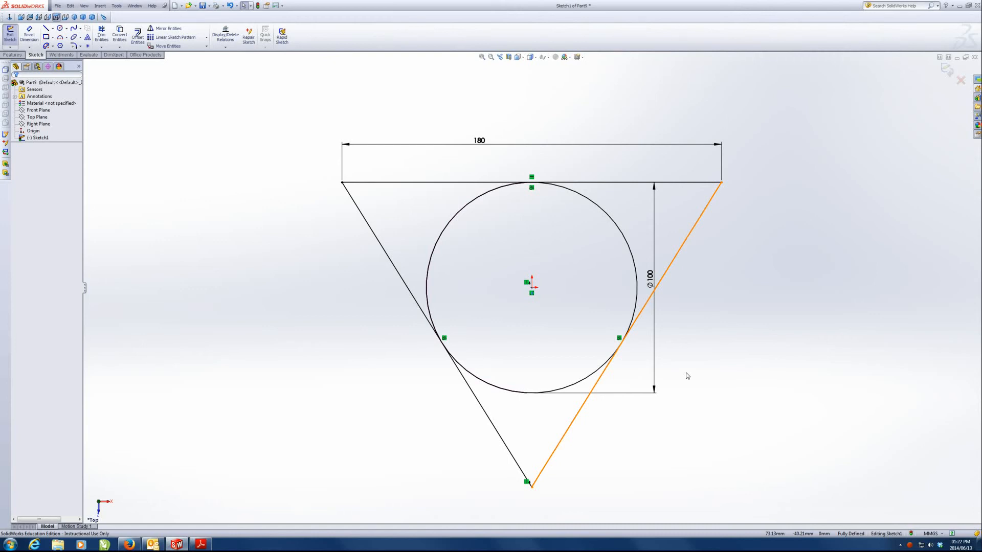
# Step: Switch to the study guide in Adobe Reader and view the next exercise's circles-and-squares sketch, then return to SolidWorks
pyautogui.hotkey('alt', 'Tab')
pyautogui.scroll(-10, 388, 378)
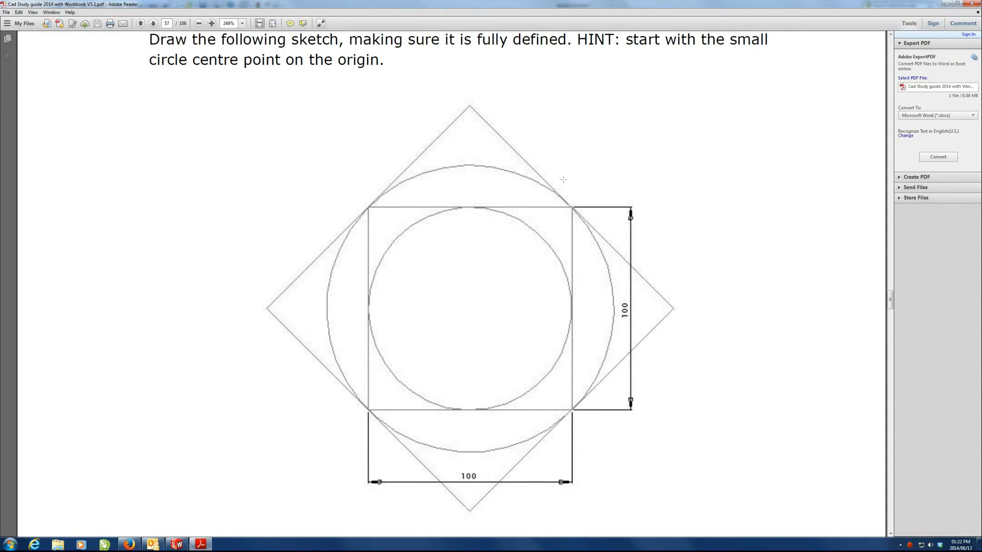
pyautogui.click(945, 5)
# Step: Close the triangle part without saving and create a new part document
pyautogui.click(975, 57)
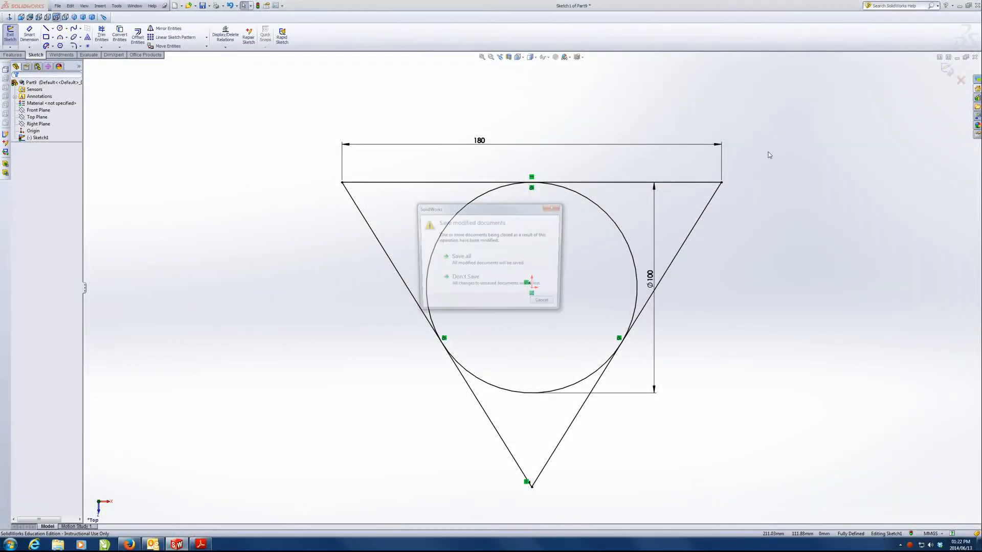
pyautogui.click(502, 279)
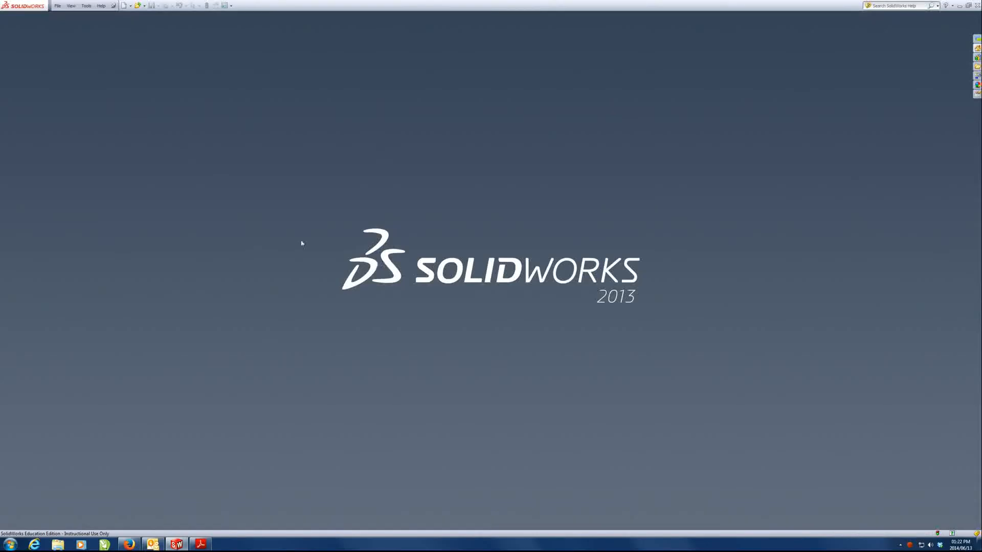
pyautogui.click(57, 6)
pyautogui.click(67, 16)
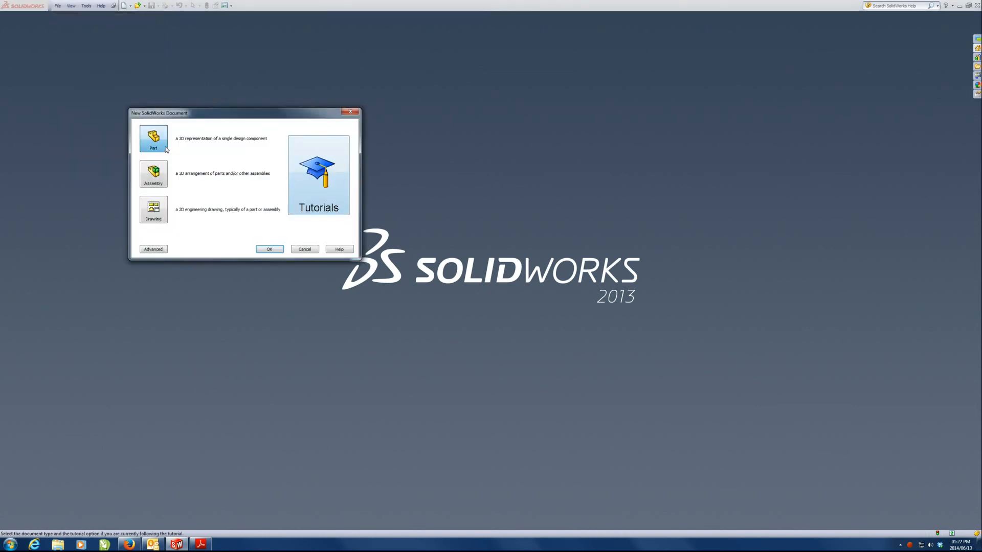
pyautogui.click(270, 249)
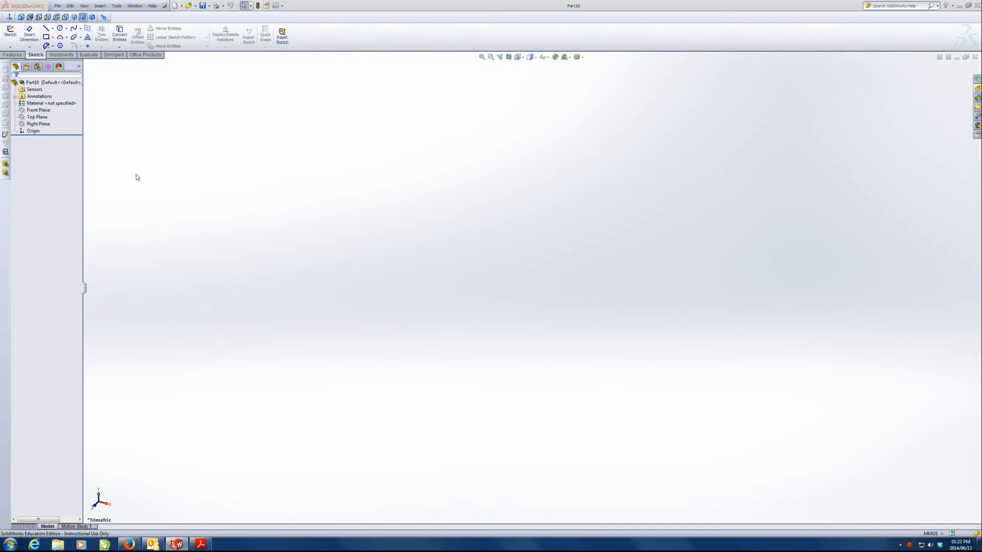
# Step: Sketch a corner rectangle about 92 mm wide on the Top Plane, viewed from the top, starting at the origin
pyautogui.click(60, 29)
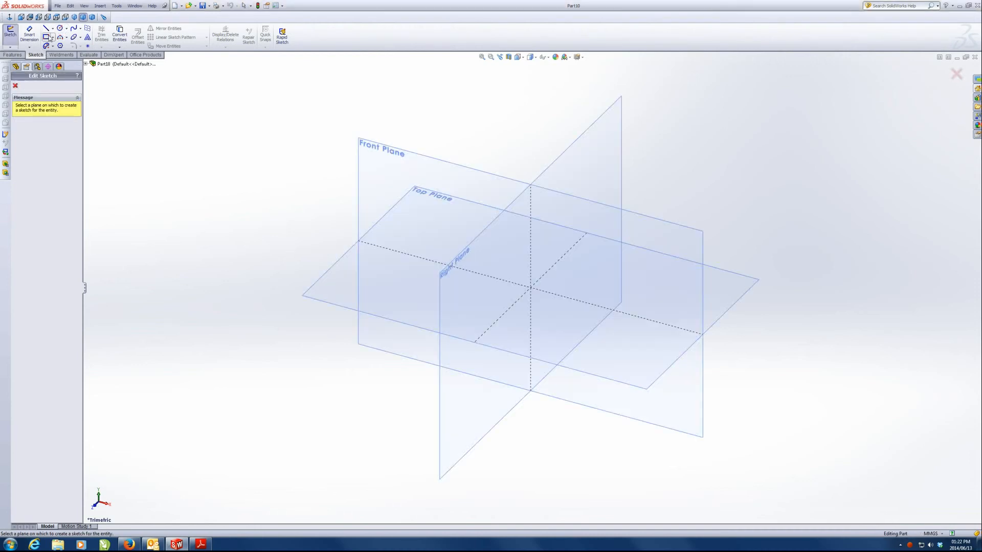
pyautogui.click(335, 293)
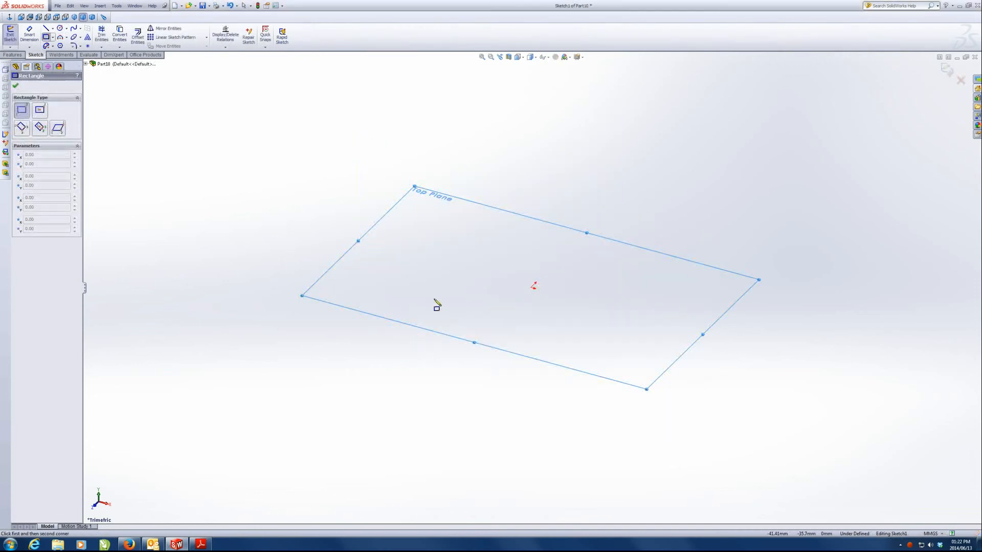
pyautogui.press('space')
pyautogui.click(511, 307)
pyautogui.moveTo(532, 287); pyautogui.dragTo(727, 141)
# Step: Dimension the rectangle's width and height as 100 mm each
pyautogui.click(30, 35)
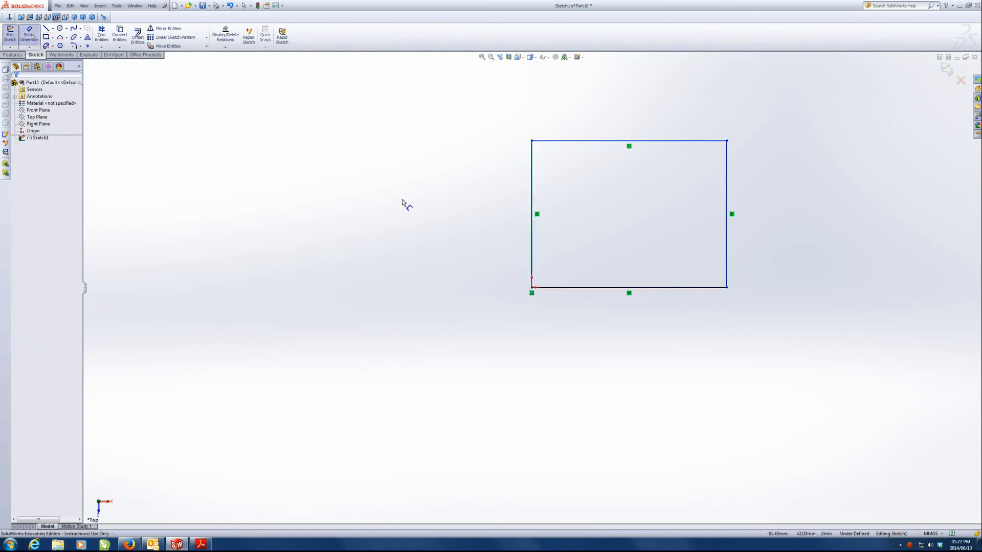
pyautogui.click(573, 287)
pyautogui.click(619, 316)
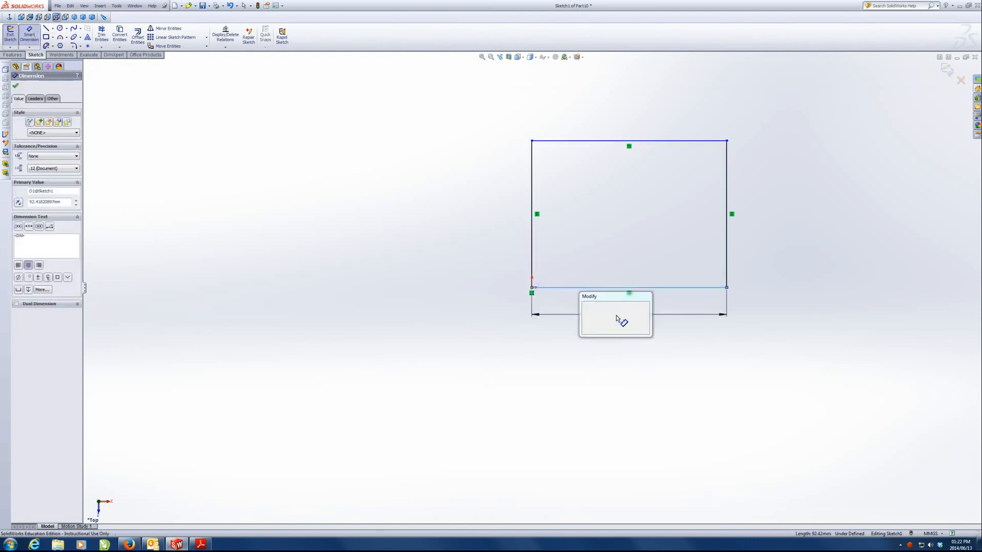
pyautogui.write('100')
pyautogui.press('Return')
pyautogui.click(742, 227)
pyautogui.click(772, 215)
pyautogui.write('100')
pyautogui.press('Return')
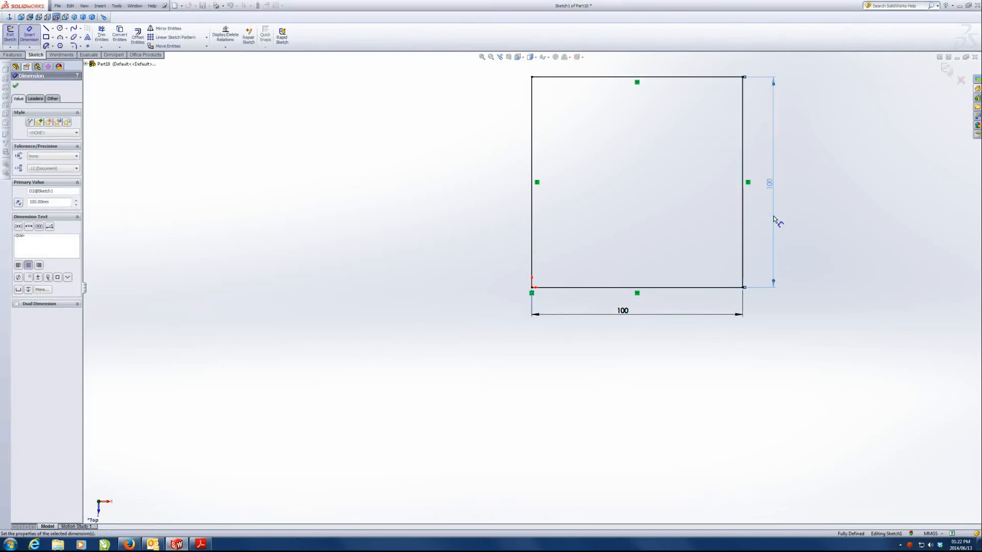
pyautogui.press('f')
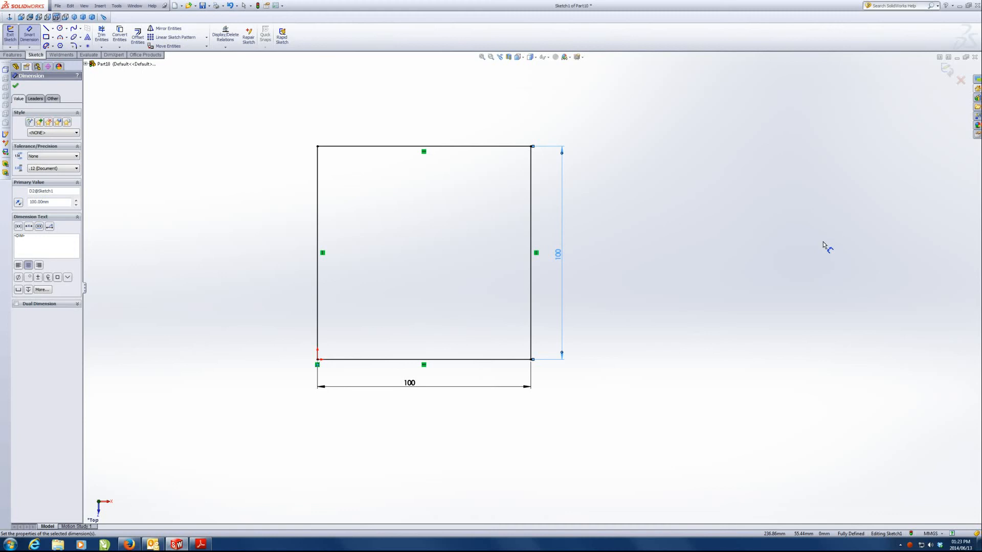
# Step: Sketch a circle of about 39 mm radius near the middle of the square
pyautogui.click(60, 28)
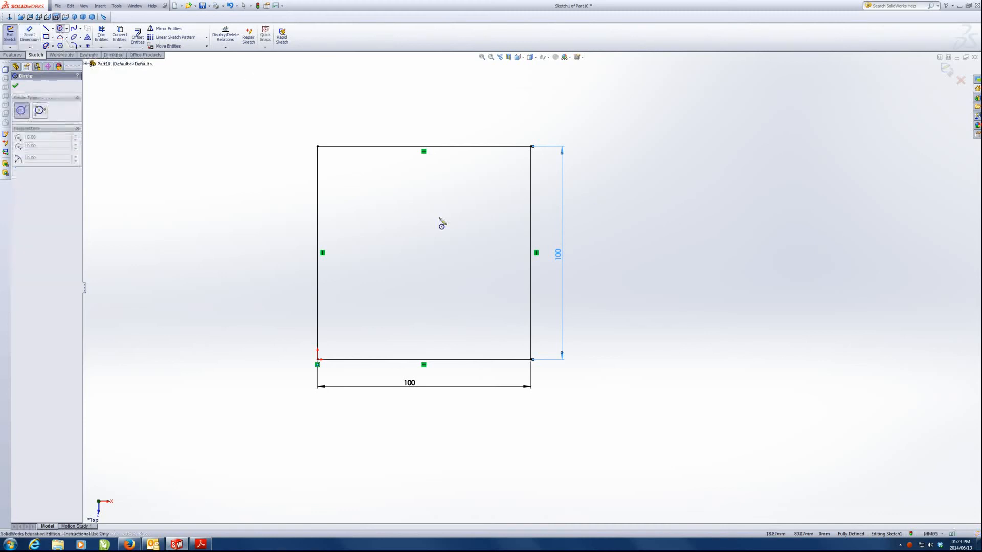
pyautogui.click(423, 250)
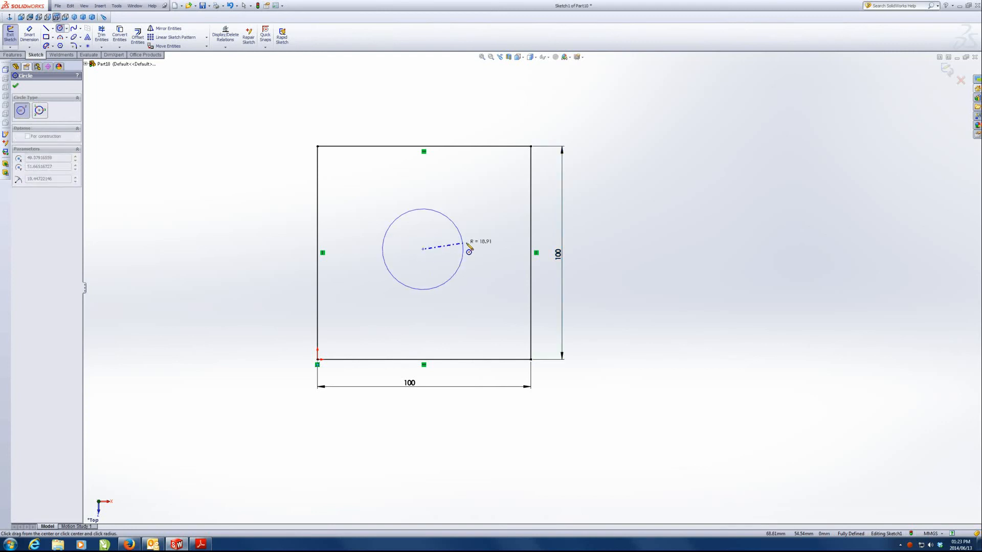
pyautogui.click(507, 256)
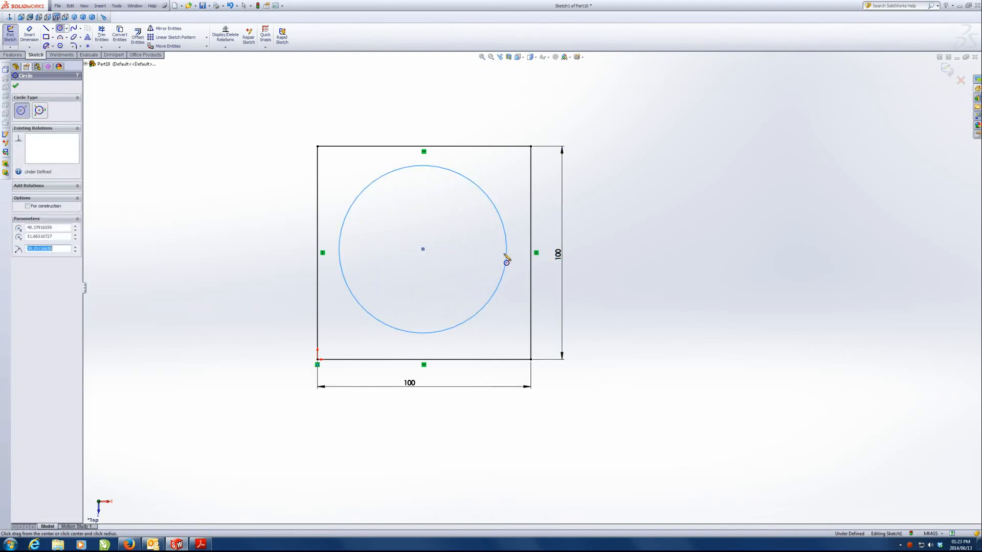
pyautogui.click(61, 29)
# Step: Add Tangent relations between the circle and the top, right and left sides of the square
pyautogui.click(432, 165)
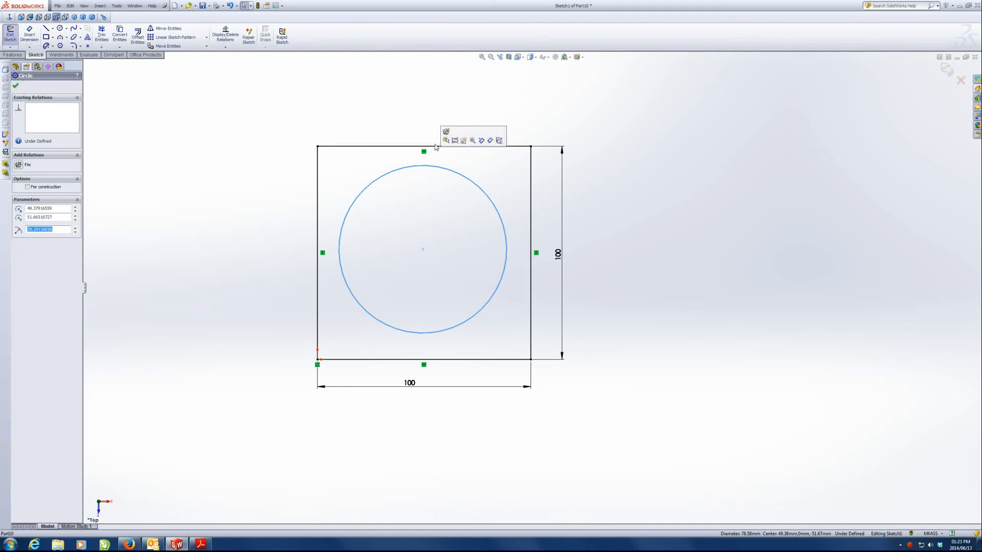
pyautogui.keyDown('ctrl'); pyautogui.click(432, 146); pyautogui.keyUp('ctrl')
pyautogui.click(22, 209)
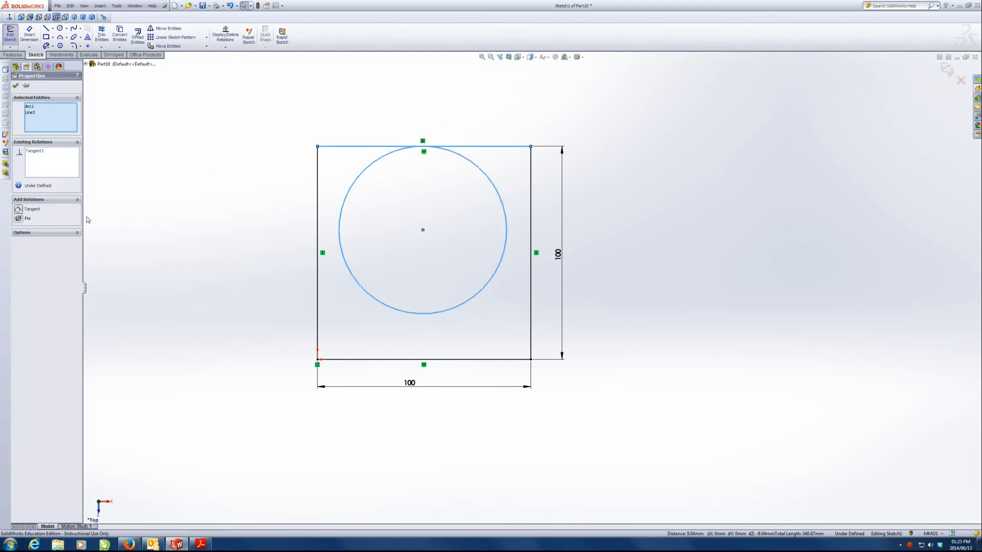
pyautogui.click(366, 255)
pyautogui.click(507, 243)
pyautogui.keyDown('ctrl'); pyautogui.click(529, 239); pyautogui.keyUp('ctrl')
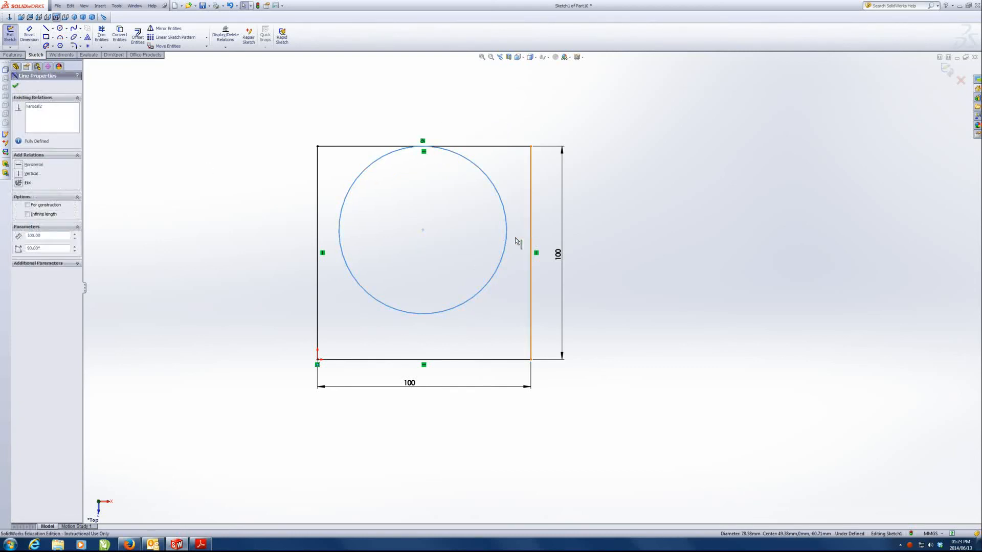
pyautogui.click(25, 209)
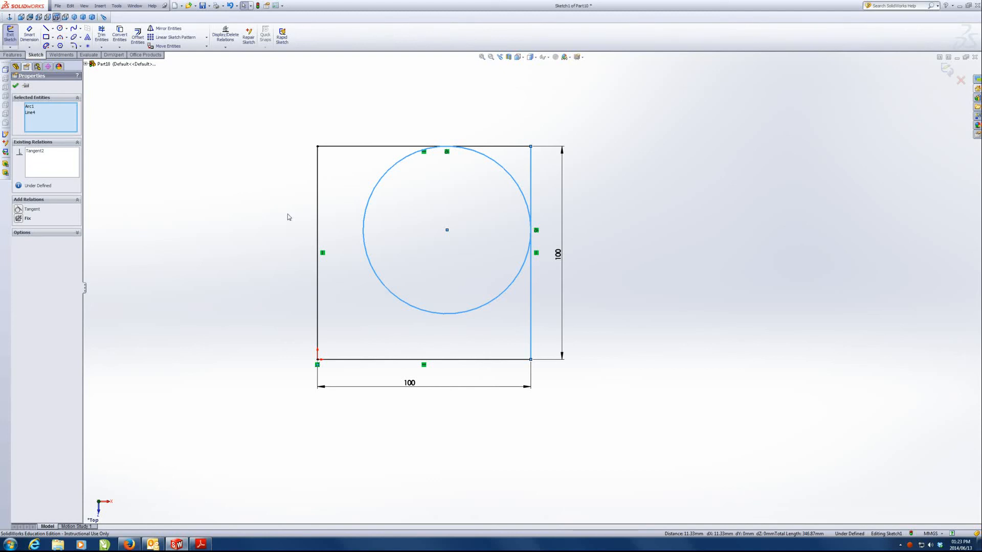
pyautogui.click(348, 229)
pyautogui.click(364, 235)
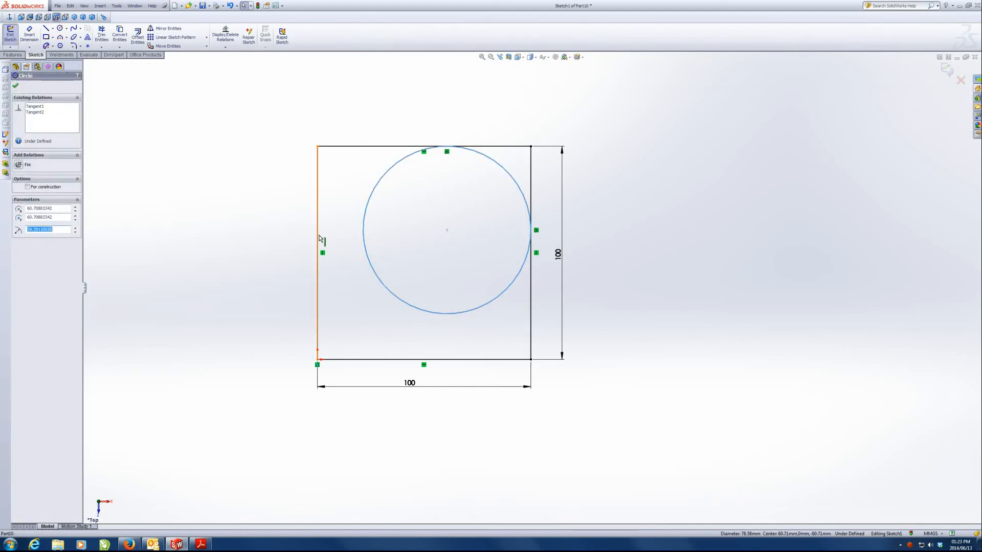
pyautogui.keyDown('ctrl'); pyautogui.click(318, 239); pyautogui.keyUp('ctrl')
pyautogui.click(22, 210)
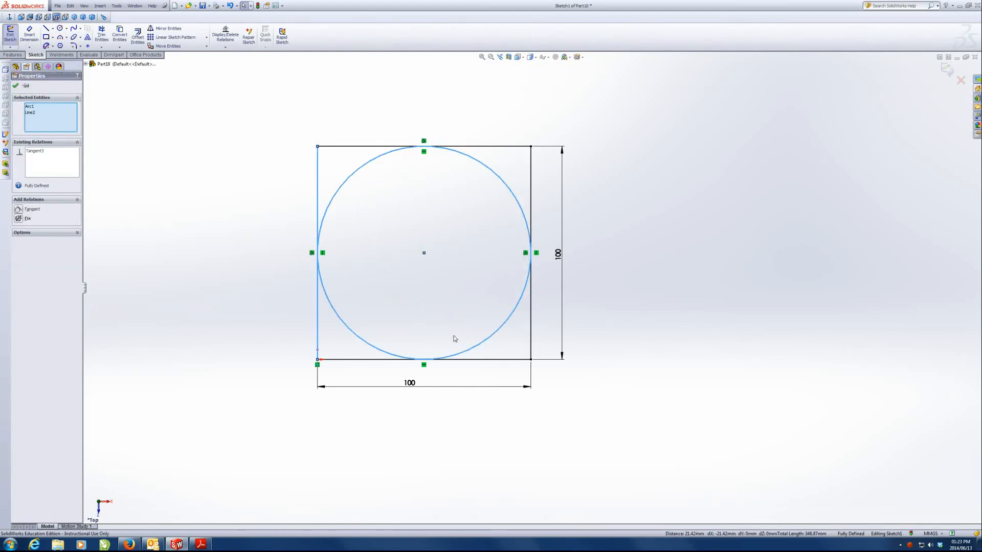
pyautogui.click(620, 421)
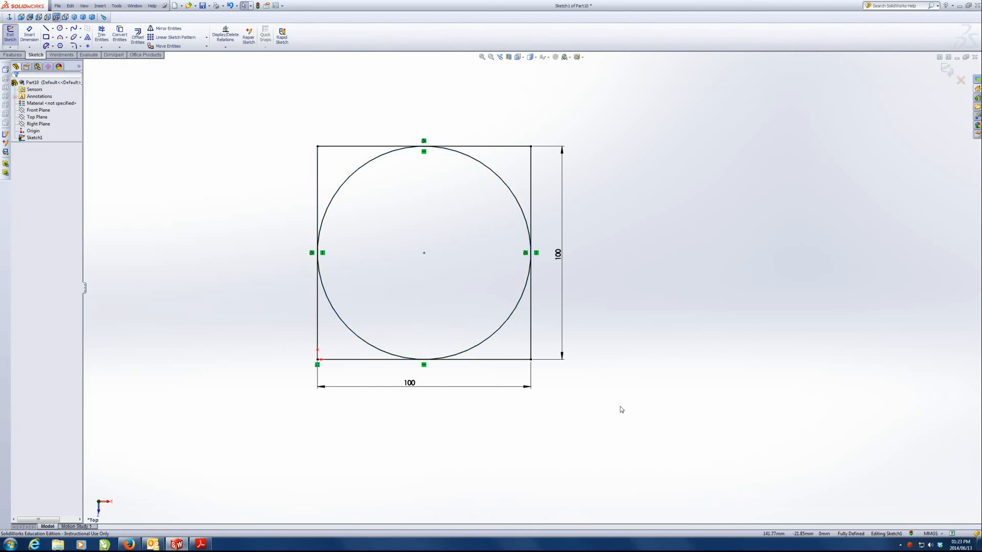
# Step: Draw a larger circle from the inner circle's centre through the square's upper-right corner
pyautogui.click(60, 29)
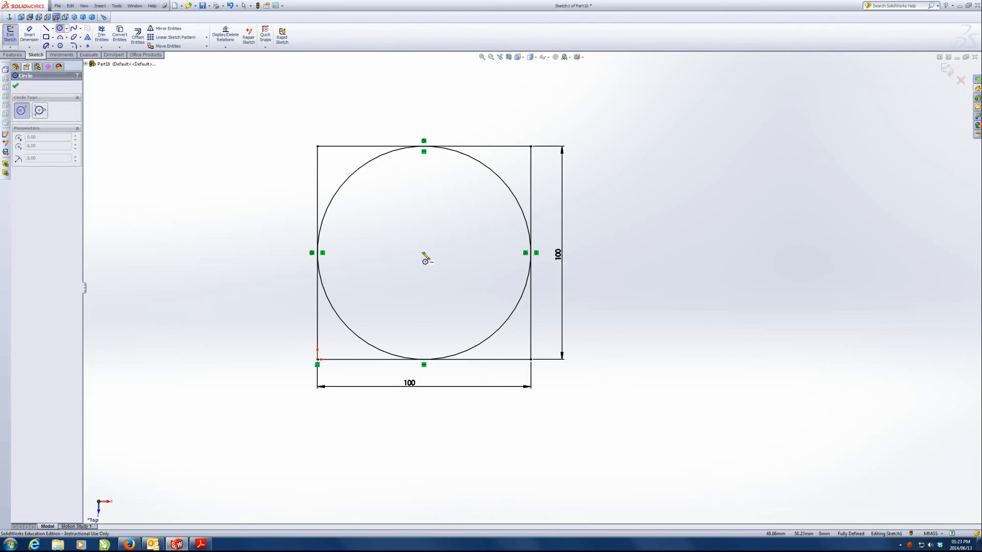
pyautogui.click(424, 253)
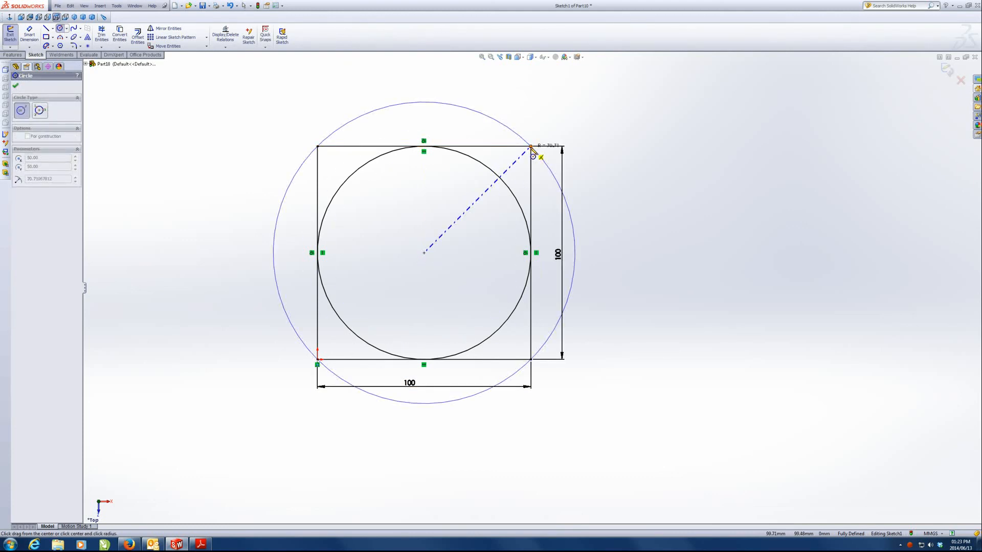
pyautogui.click(531, 146)
pyautogui.click(60, 28)
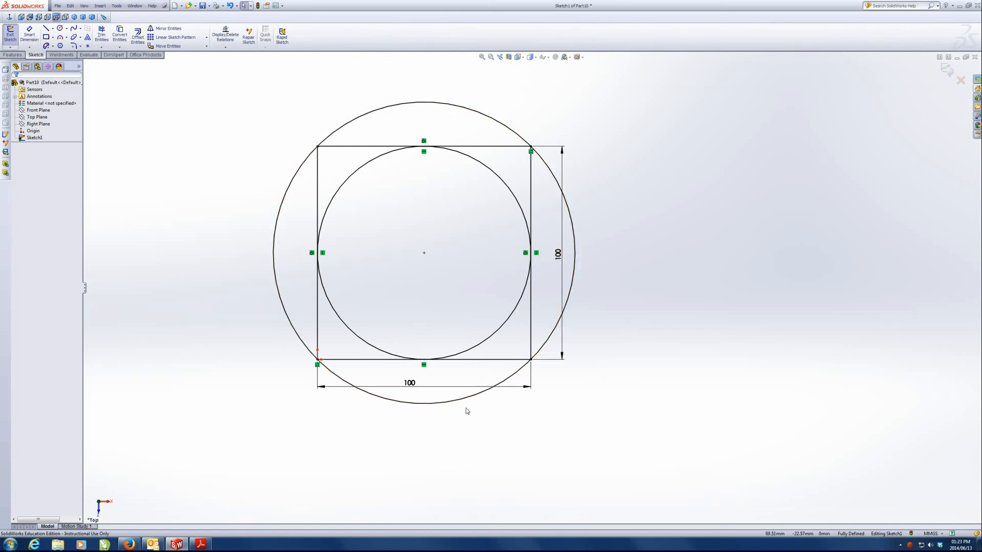
# Step: Sketch a closed four-line diamond loosely around the outer circle, with its lower-left side about 197 mm long
pyautogui.scroll(-2, 419, 391)
pyautogui.scroll(6, 395, 315)
pyautogui.scroll(-1, 594, 236)
pyautogui.click(46, 28)
pyautogui.click(320, 256)
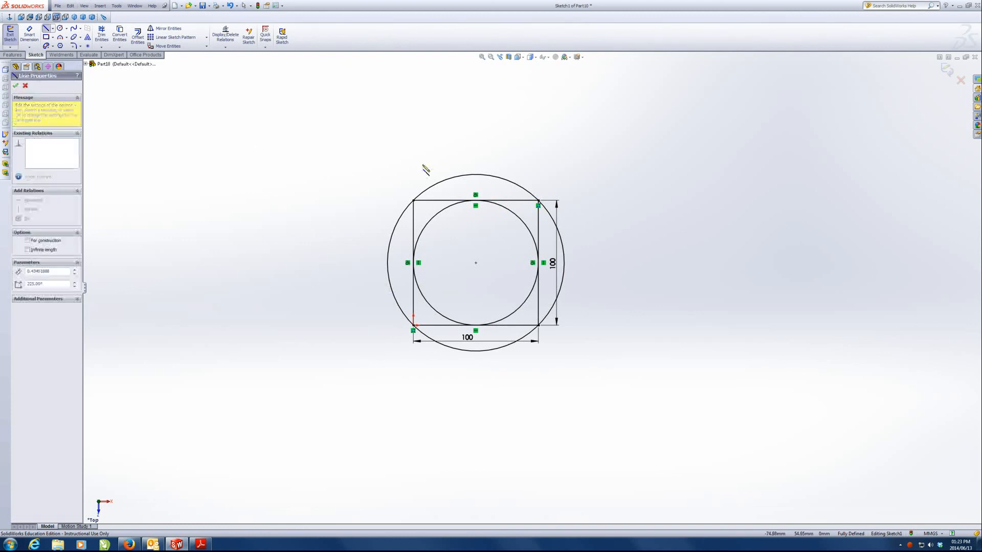
pyautogui.click(479, 107)
pyautogui.click(640, 266)
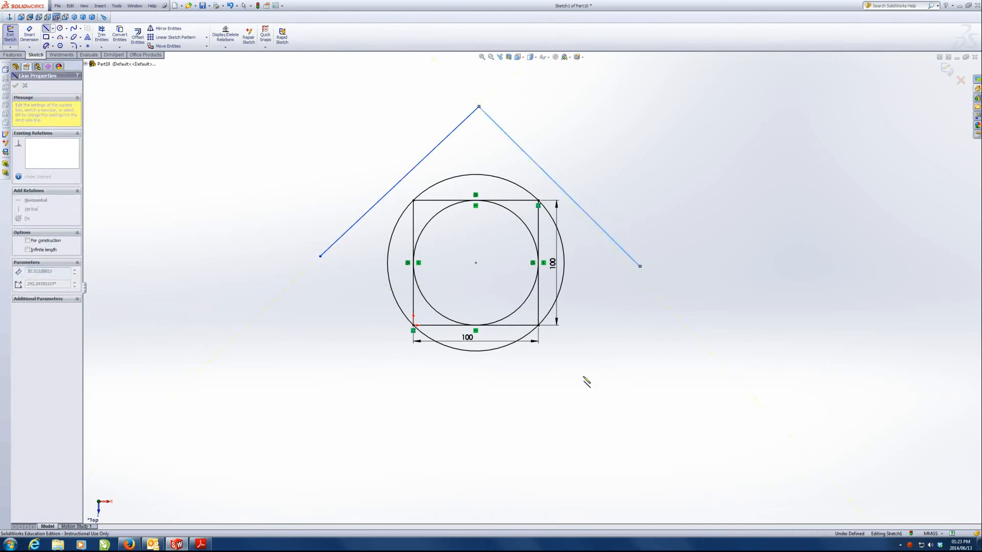
pyautogui.click(476, 446)
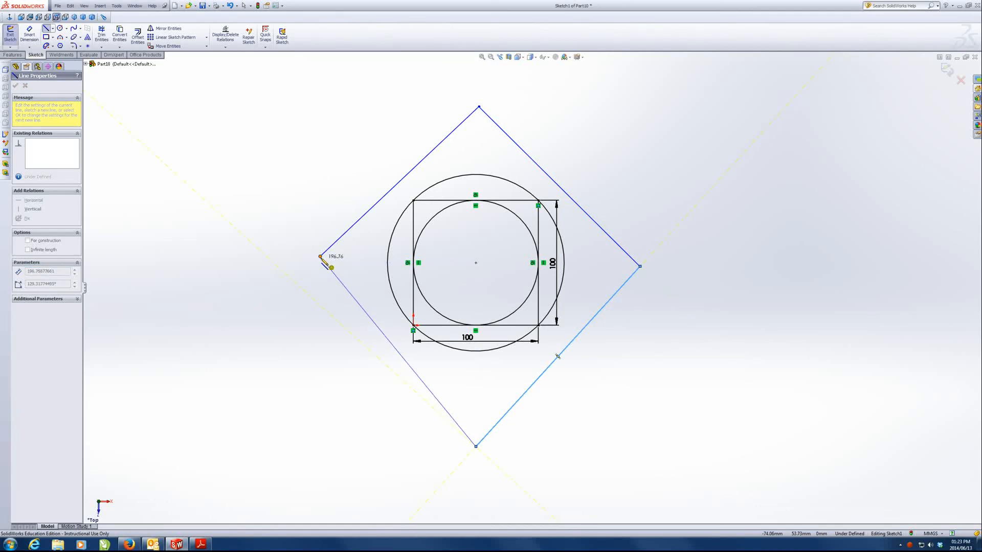
pyautogui.click(320, 256)
pyautogui.press('Escape')
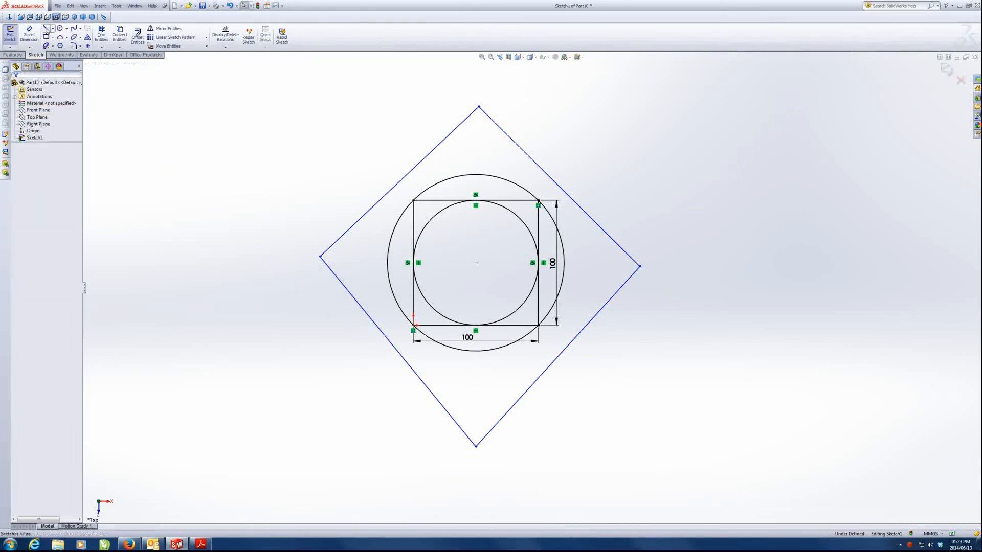
# Step: Make the diamond's upper-left side tangent to the outer circle and set its midpoint on the square's upper-left corner
pyautogui.click(415, 200)
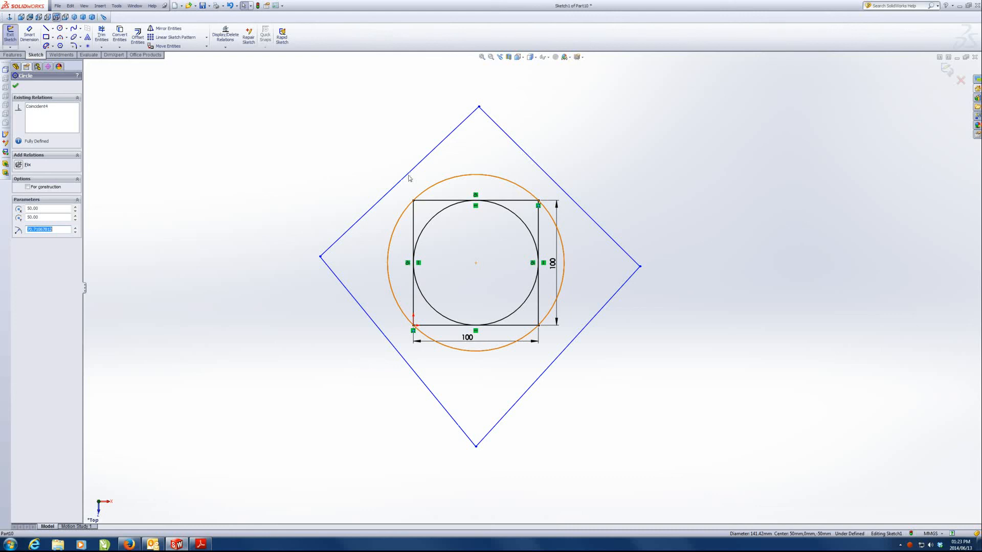
pyautogui.keyDown('ctrl'); pyautogui.click(409, 175); pyautogui.keyUp('ctrl')
pyautogui.click(18, 209)
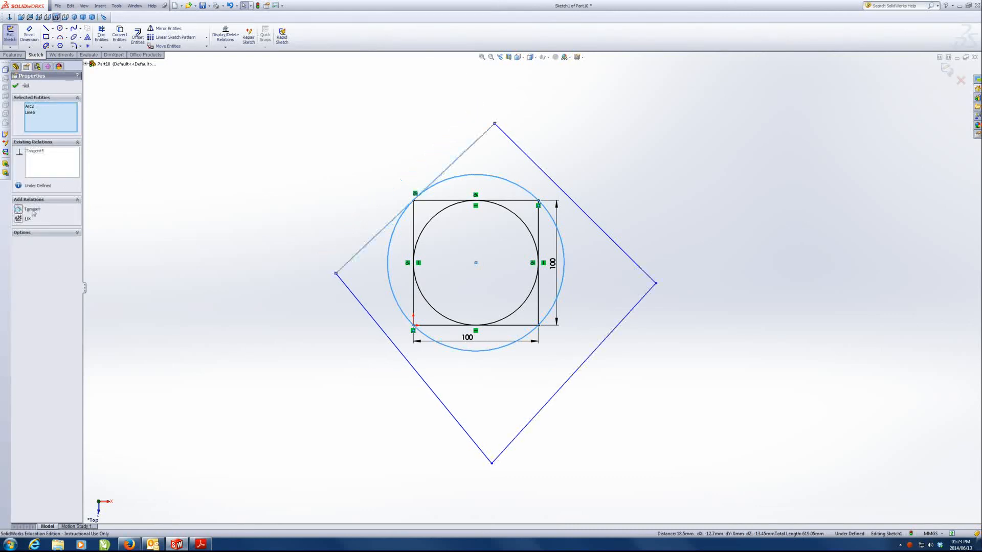
pyautogui.click(377, 189)
pyautogui.click(413, 201)
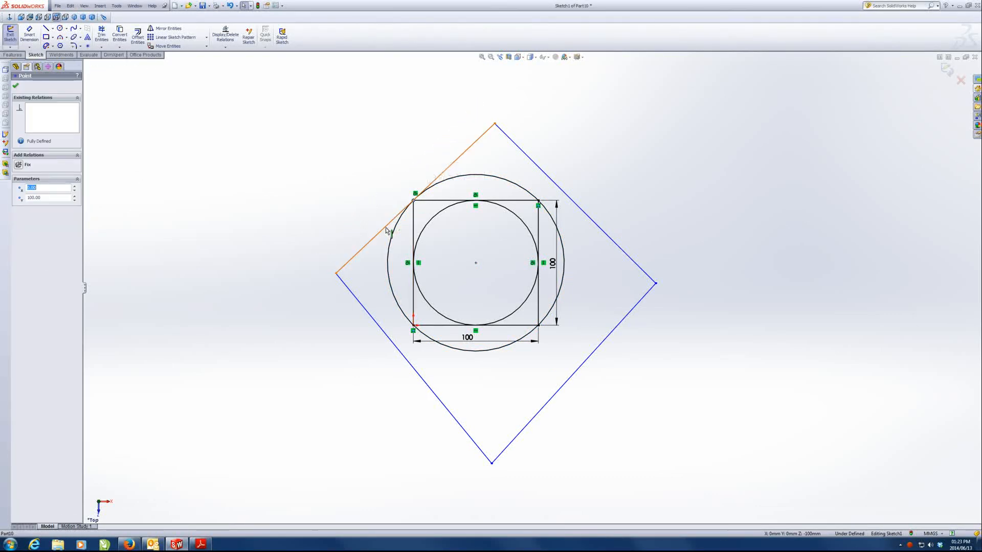
pyautogui.keyDown('ctrl'); pyautogui.click(390, 223); pyautogui.keyUp('ctrl')
pyautogui.click(19, 213)
pyautogui.click(107, 216)
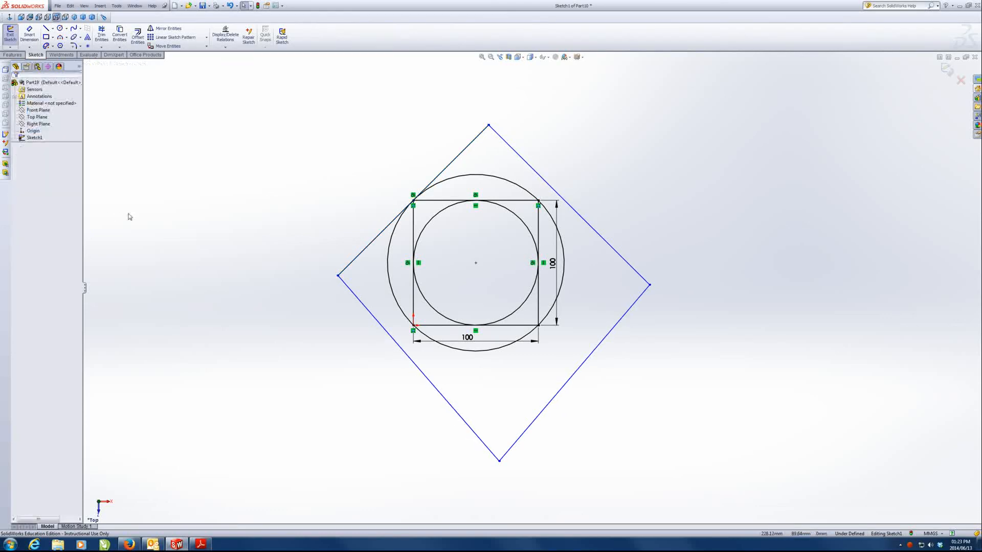
# Step: Make the diamond's upper-right side tangent to the outer circle and set its midpoint on the square's upper-right corner
pyautogui.click(521, 192)
pyautogui.keyDown('ctrl'); pyautogui.click(556, 192); pyautogui.keyUp('ctrl')
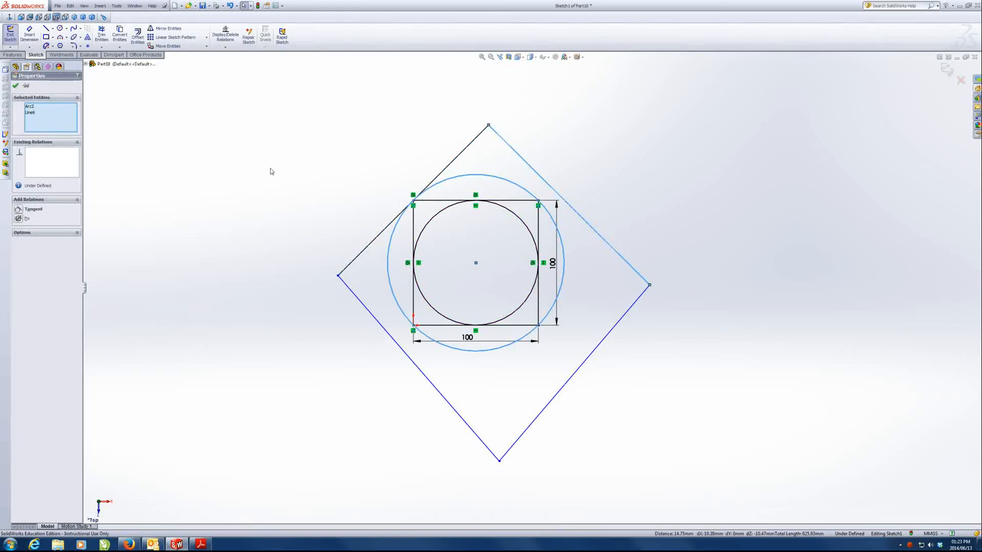
pyautogui.click(20, 210)
pyautogui.click(568, 189)
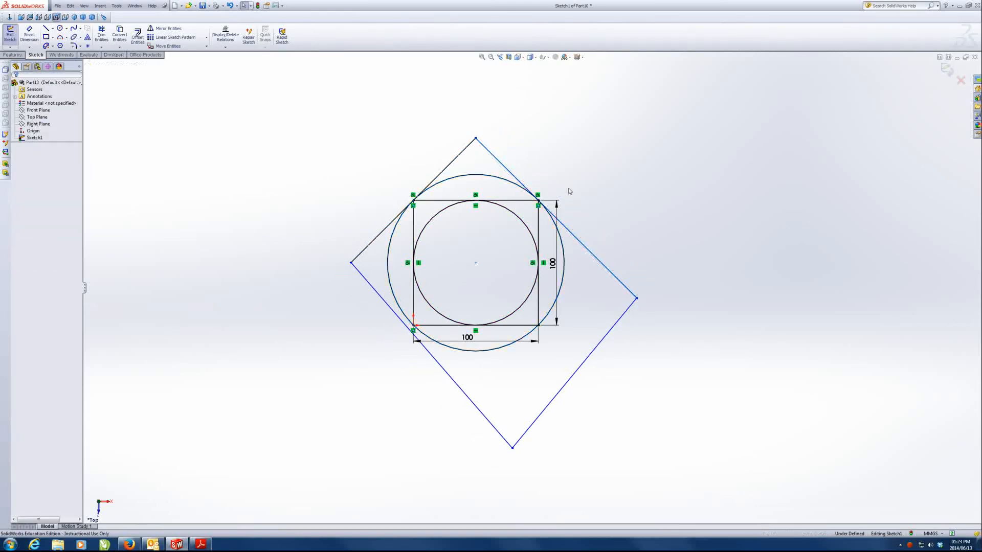
pyautogui.click(538, 201)
pyautogui.keyDown('ctrl'); pyautogui.click(566, 226); pyautogui.keyUp('ctrl')
pyautogui.click(25, 212)
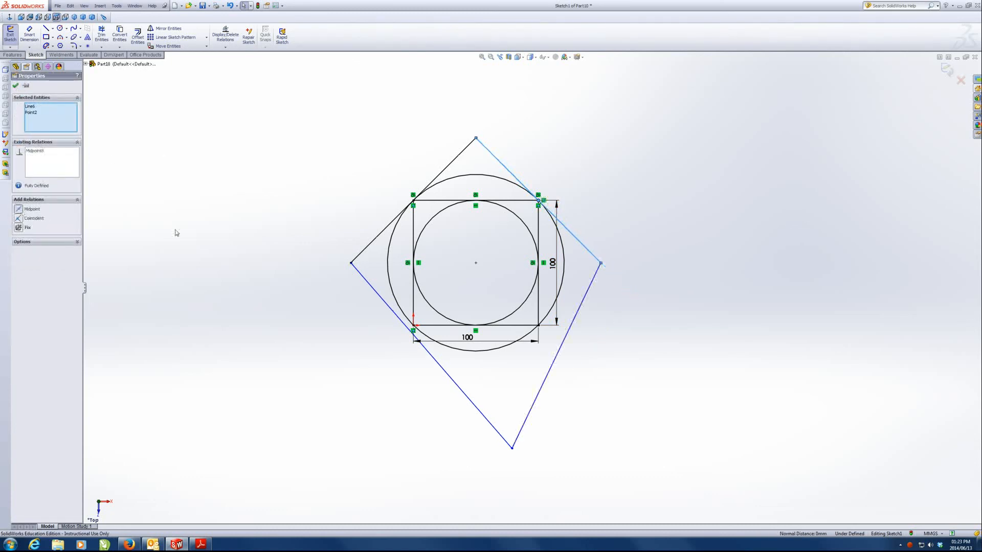
# Step: Add a Tangent relation between the outer circle and the diamond's lower-right side
pyautogui.click(548, 320)
pyautogui.keyDown('ctrl'); pyautogui.click(562, 346); pyautogui.keyUp('ctrl')
pyautogui.click(21, 208)
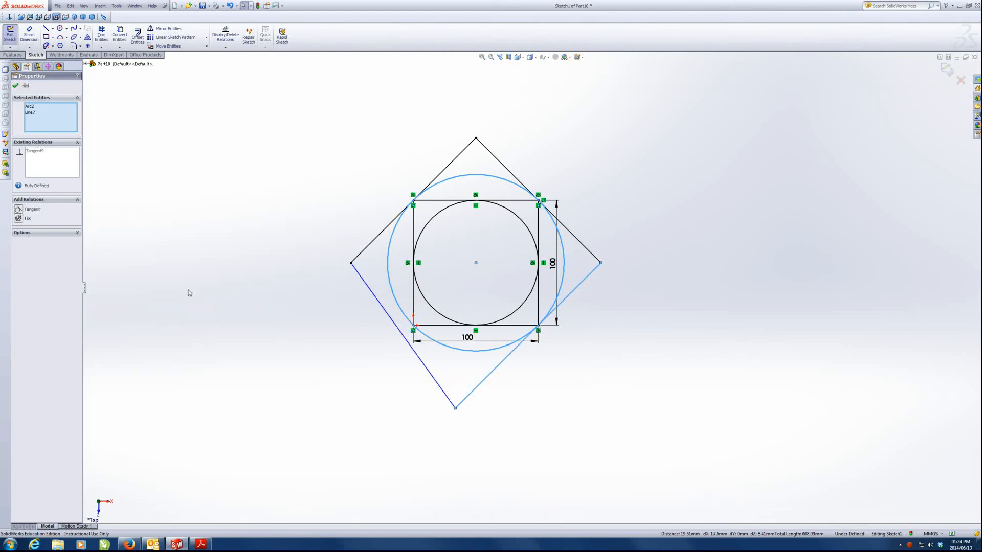
pyautogui.click(191, 292)
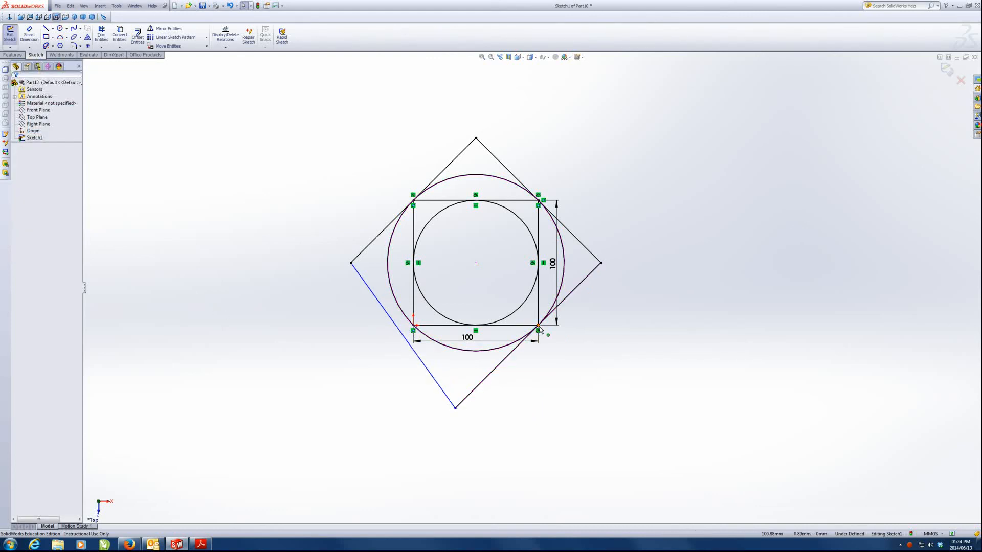
pyautogui.click(435, 380)
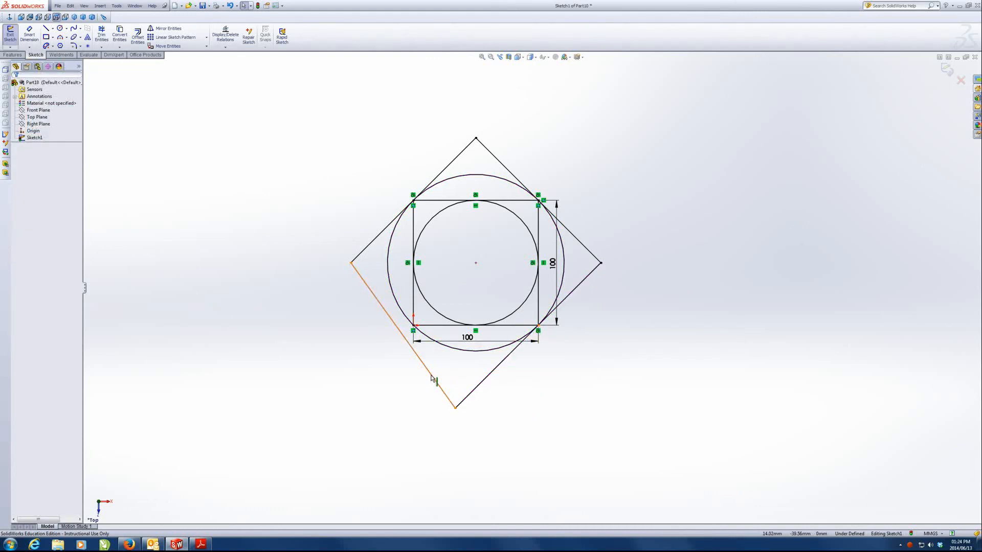
pyautogui.click(538, 366)
# Step: Try a Midpoint relation between the square's lower-right corner and the diamond's lower-right side, and delete that relation
pyautogui.click(539, 325)
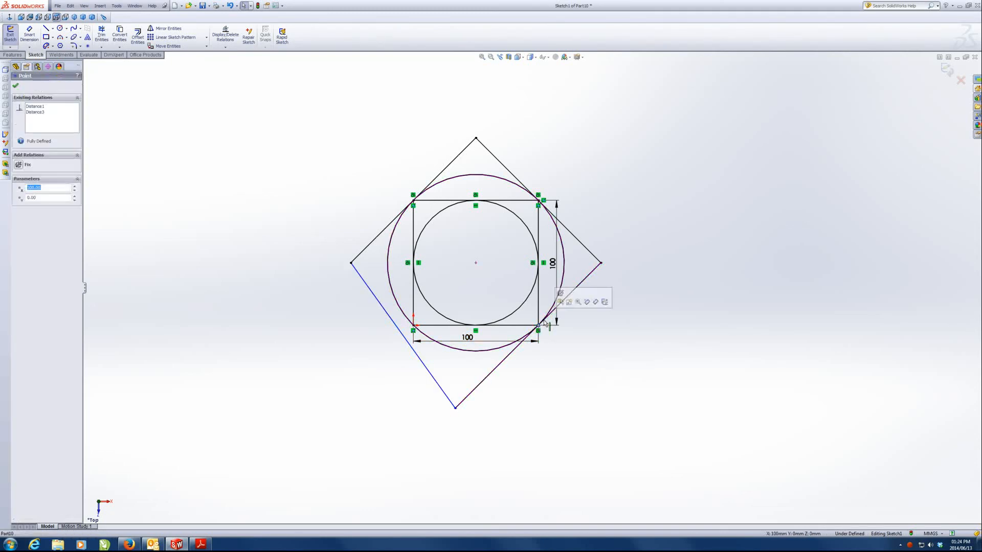
pyautogui.keyDown('ctrl'); pyautogui.click(549, 316); pyautogui.keyUp('ctrl')
pyautogui.click(18, 210)
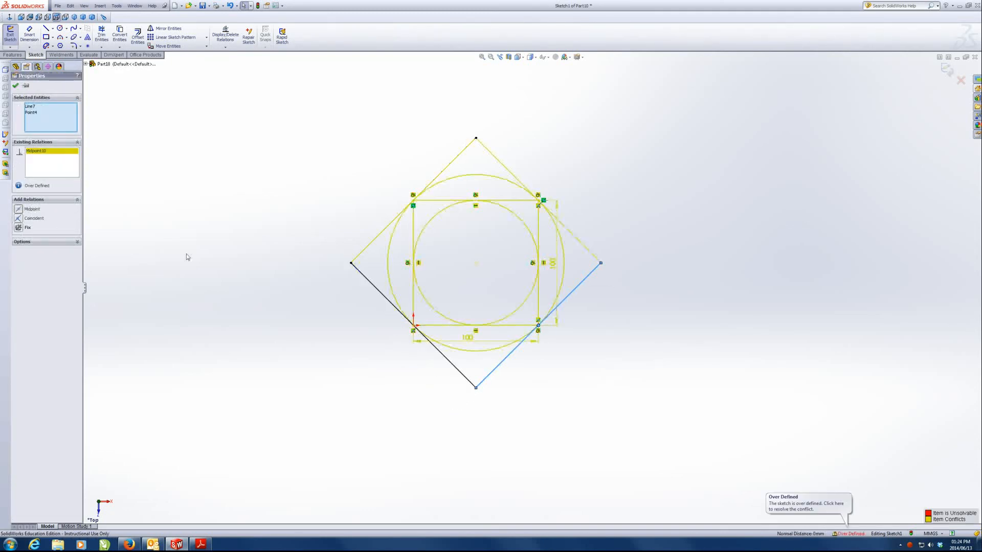
pyautogui.click(538, 321)
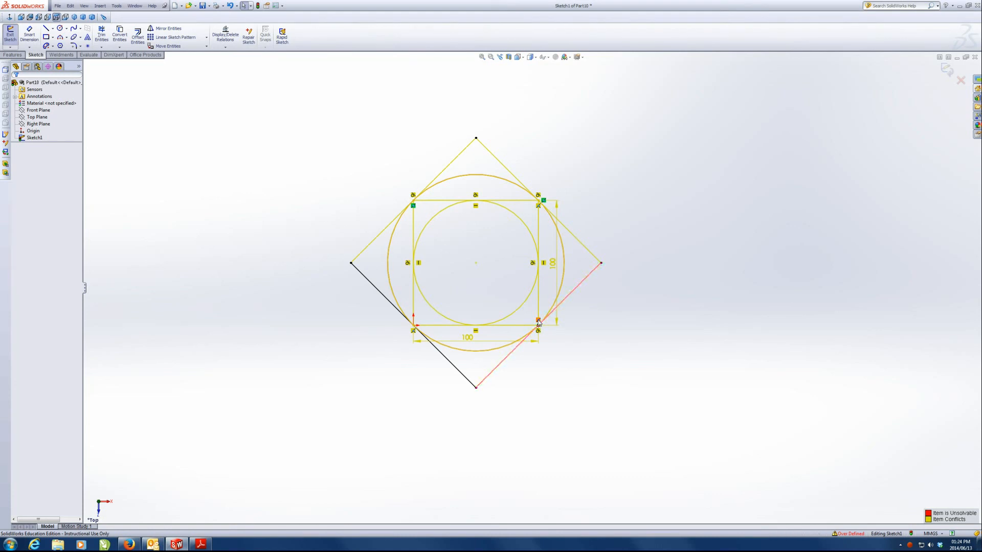
pyautogui.press('Delete')
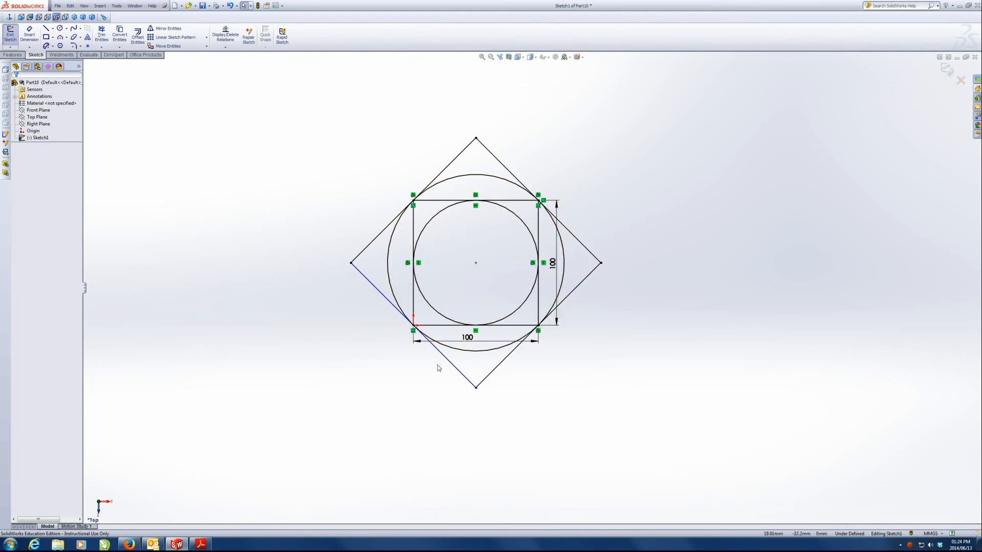
# Step: Add a Tangent relation between the outer circle and the diamond's lower-left side
pyautogui.click(460, 348)
pyautogui.keyDown('ctrl'); pyautogui.click(441, 357); pyautogui.keyUp('ctrl')
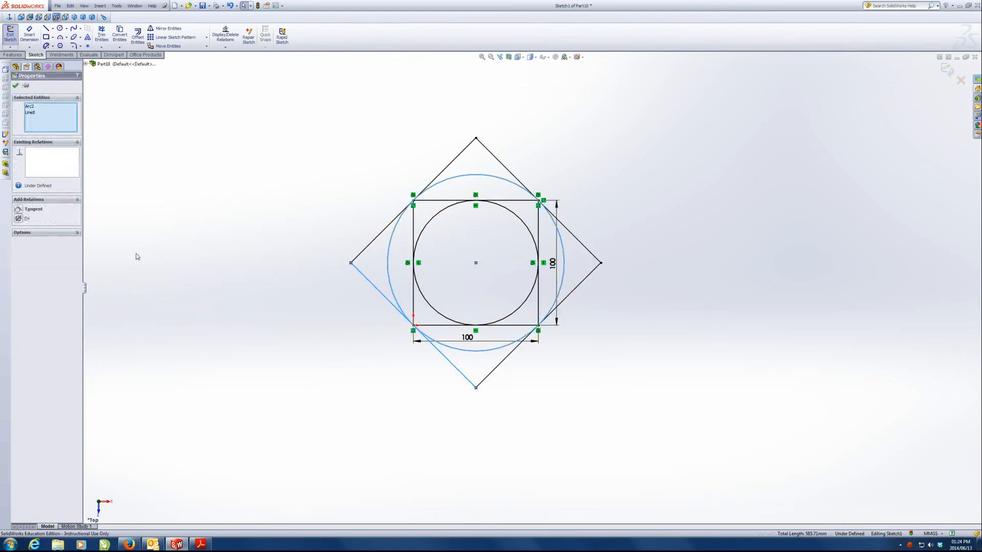
pyautogui.click(31, 210)
pyautogui.click(508, 463)
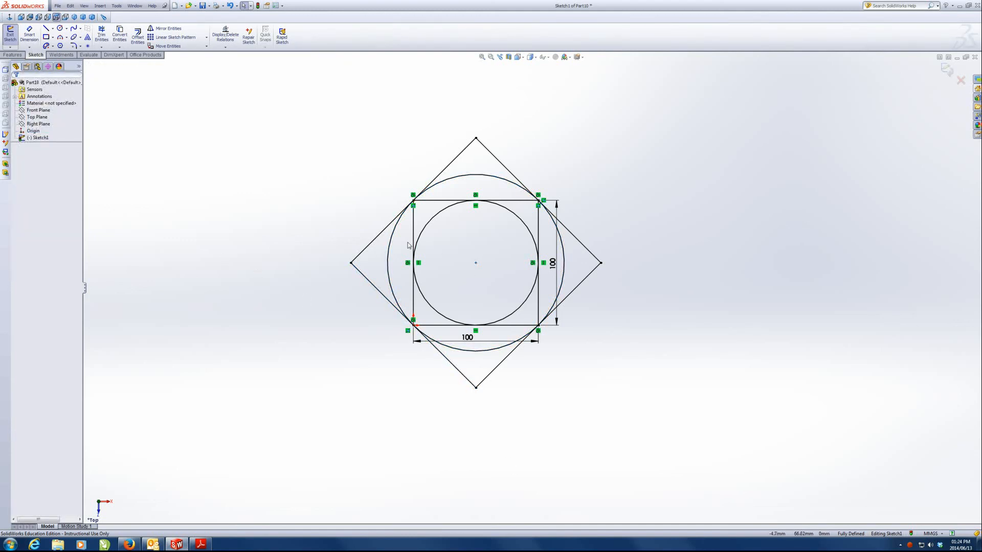
pyautogui.scroll(-3, 408, 245)
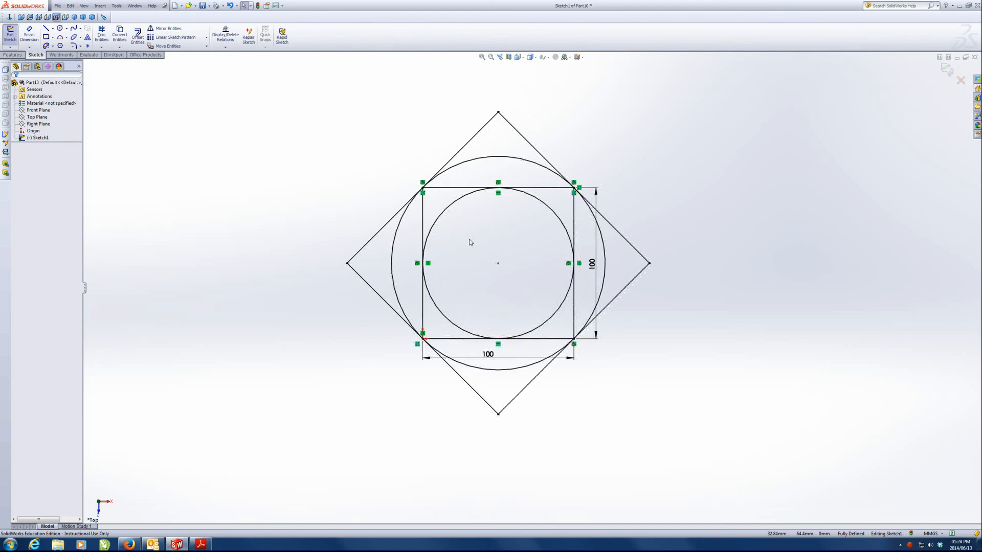
pyautogui.scroll(-2, 473, 161)
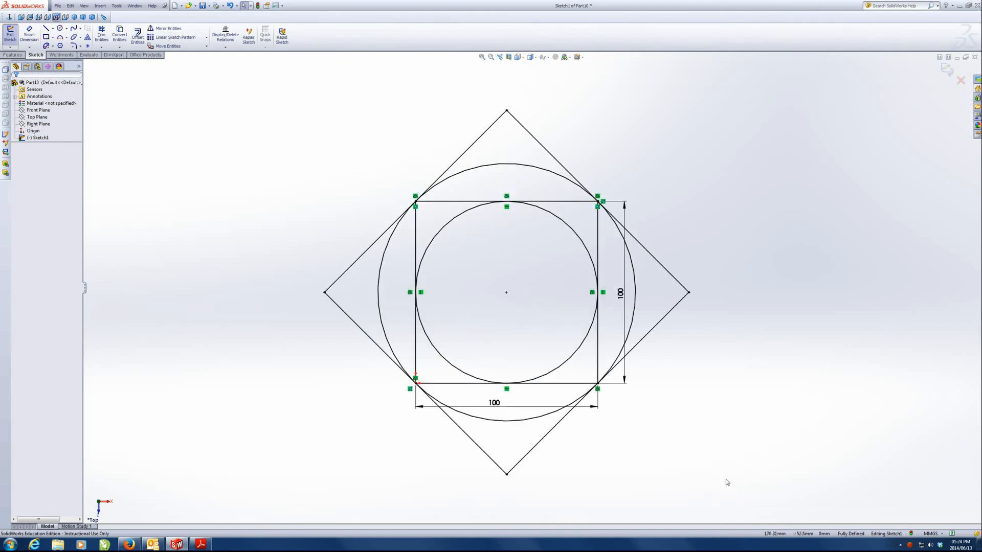
pyautogui.rightClick(912, 547)
pyautogui.click(846, 498)
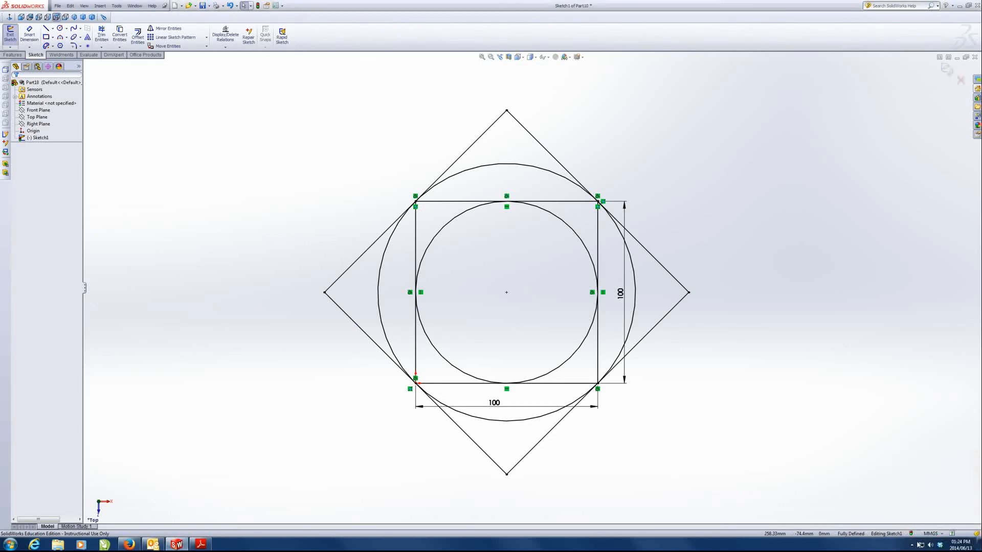